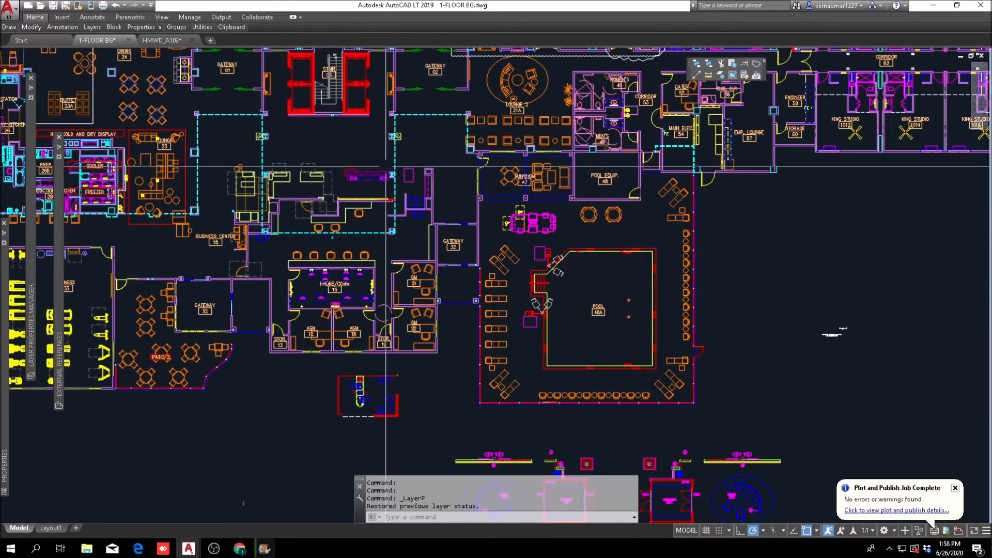
Step: Examine the lobby, front desk area, Phone/Comm 15 room and adjoining offices in the first-floor plan
middle_click_drag(426, 194, 380, 290)
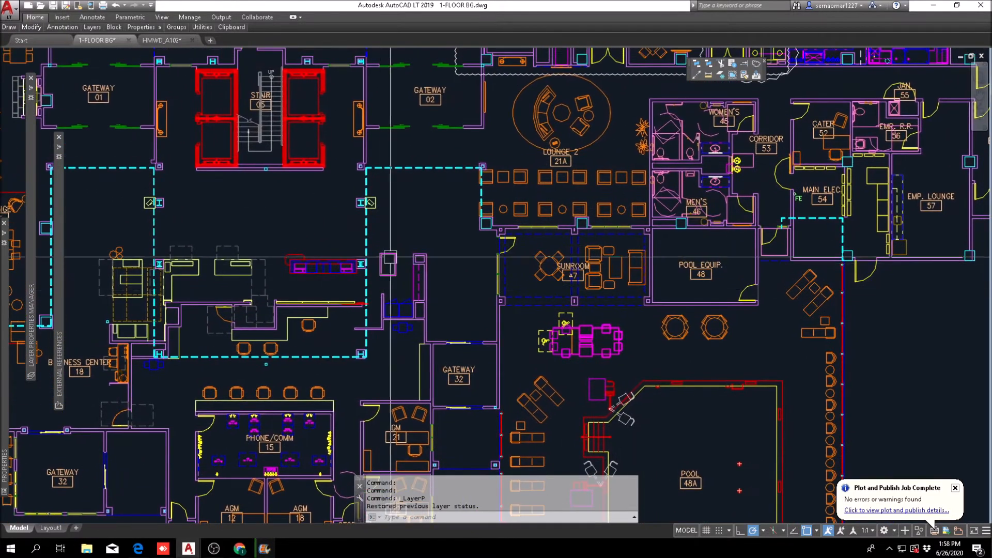
middle_click_drag(280, 269, 449, 211)
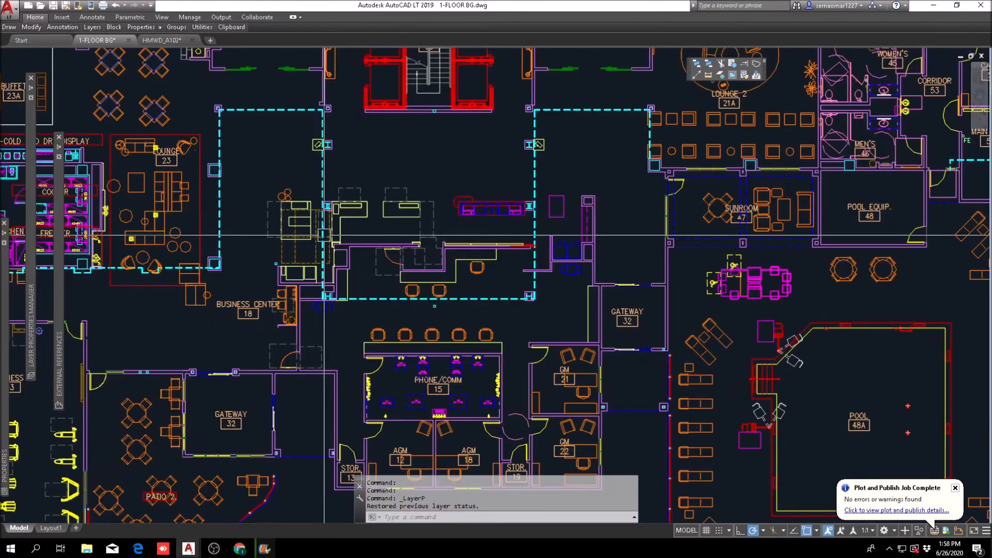
middle_click_drag(400, 276, 339, 258)
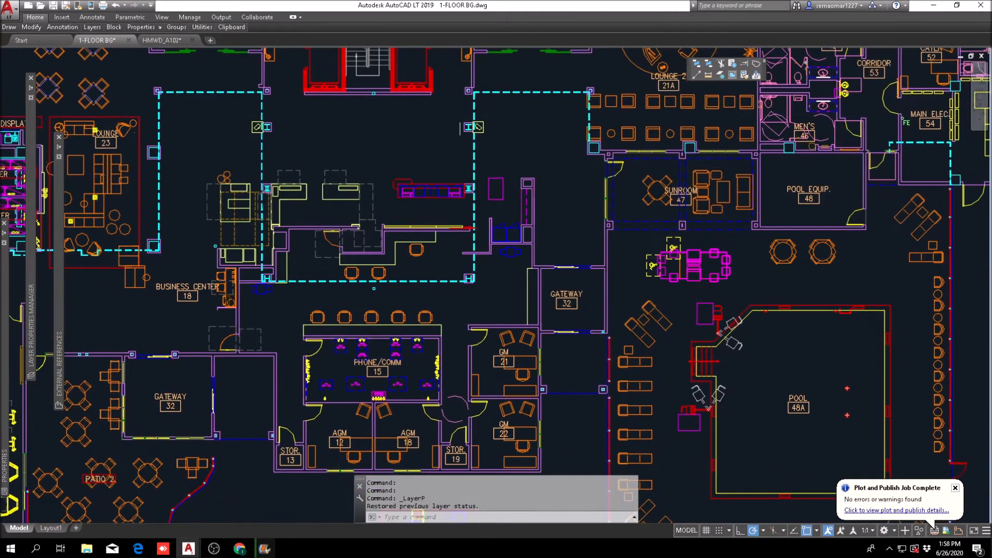
middle_click_drag(468, 147, 494, 236)
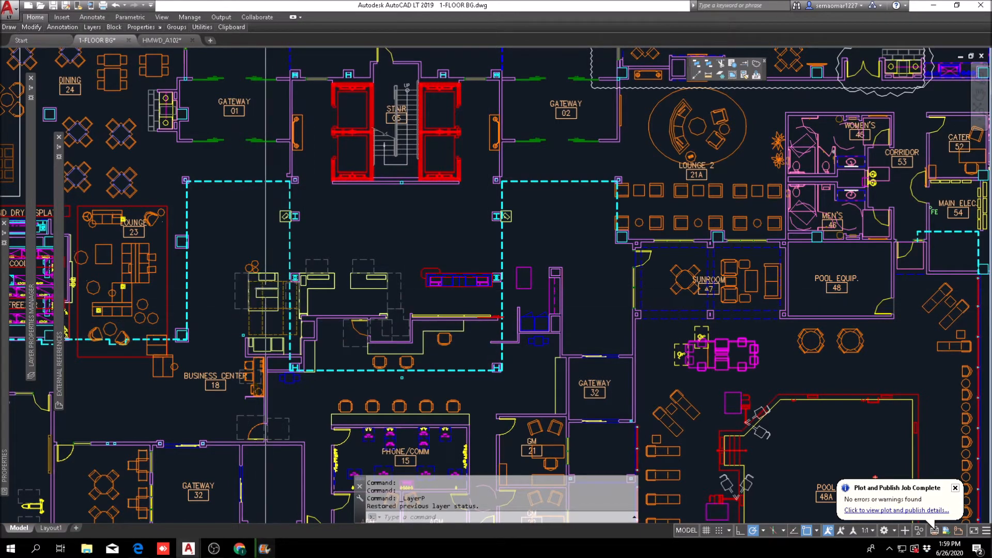
middle_click_drag(289, 325, 349, 239)
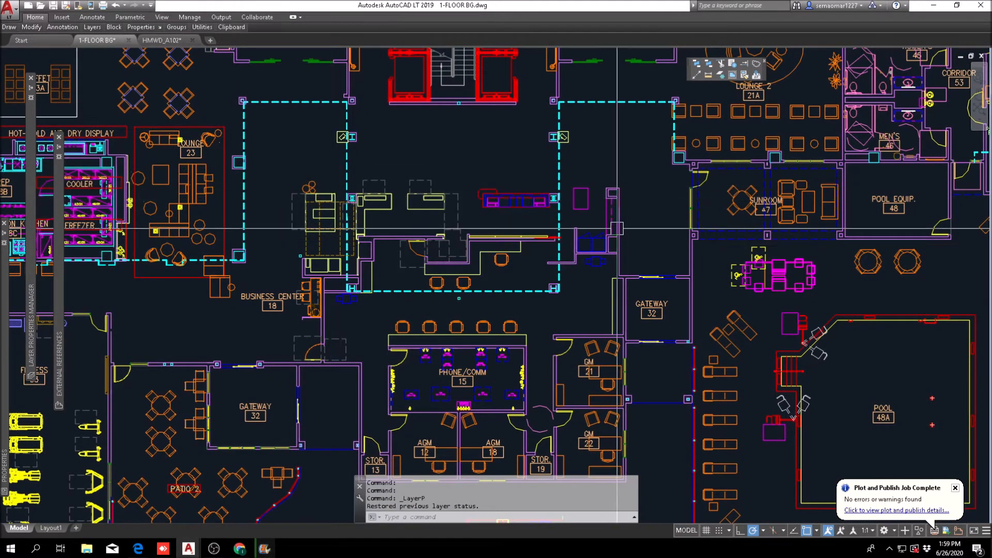
middle_click_drag(431, 289, 413, 182)
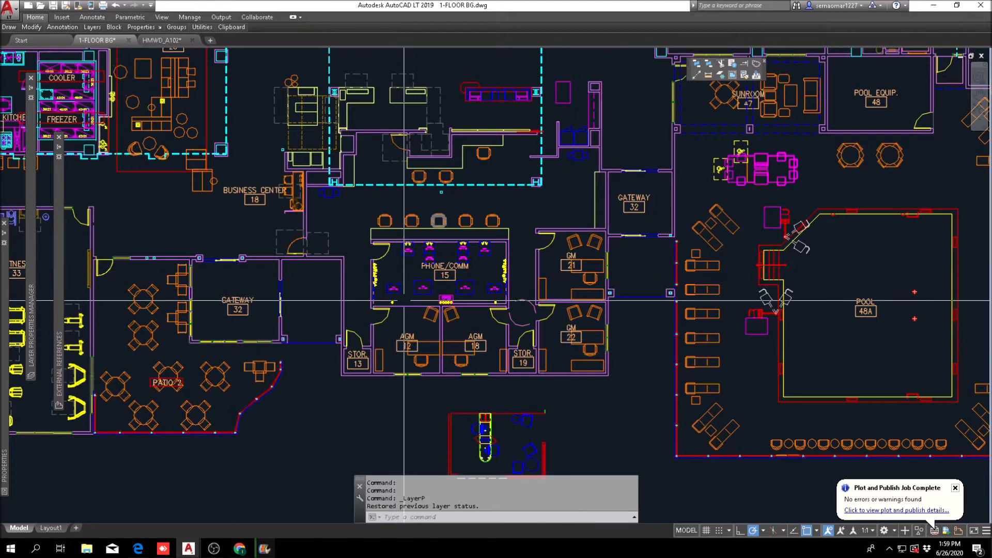
scroll(458, 261, "up", 2)
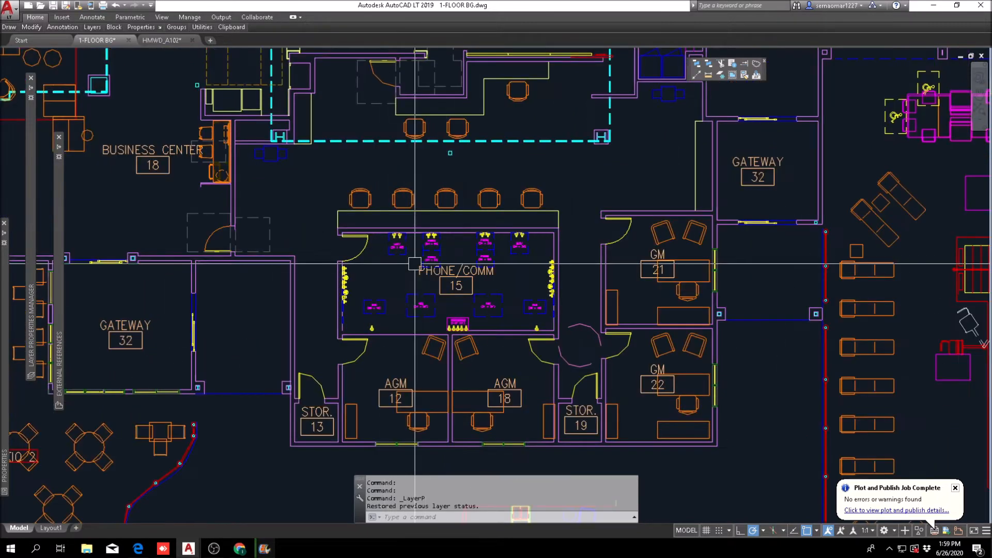
scroll(431, 259, "down", 2)
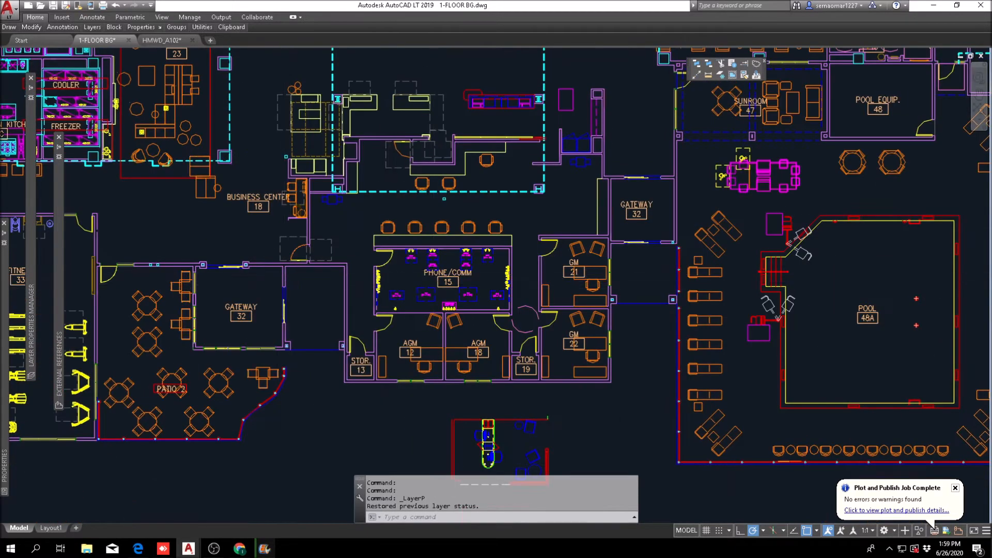
scroll(290, 287, "down", 2)
Step: Examine the Business Center, Gateway 32, Patio 2 and Fitness 33 areas of the floor plan
middle_click_drag(393, 311, 394, 313)
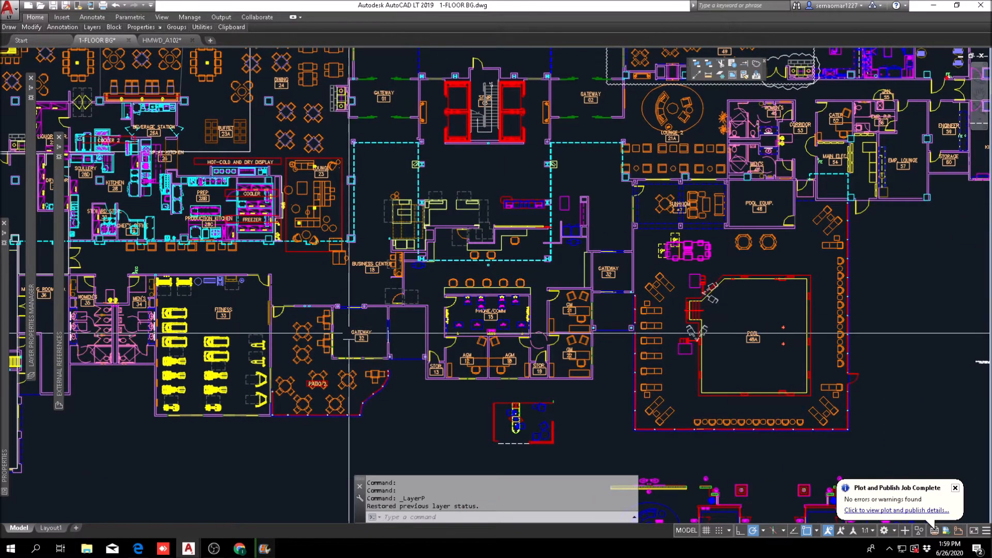
scroll(356, 352, "up", 2)
scroll(359, 351, "down", 2)
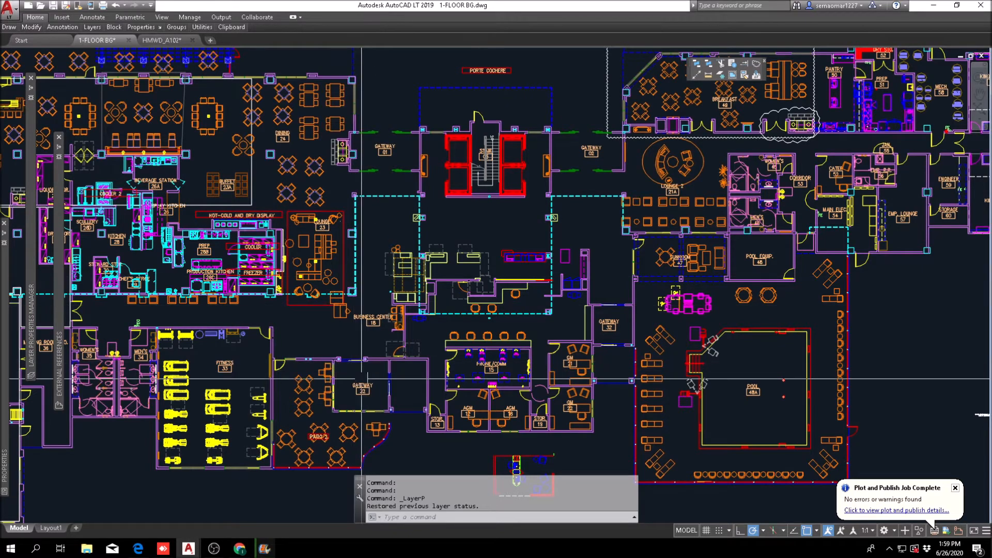
scroll(403, 418, "up", 4)
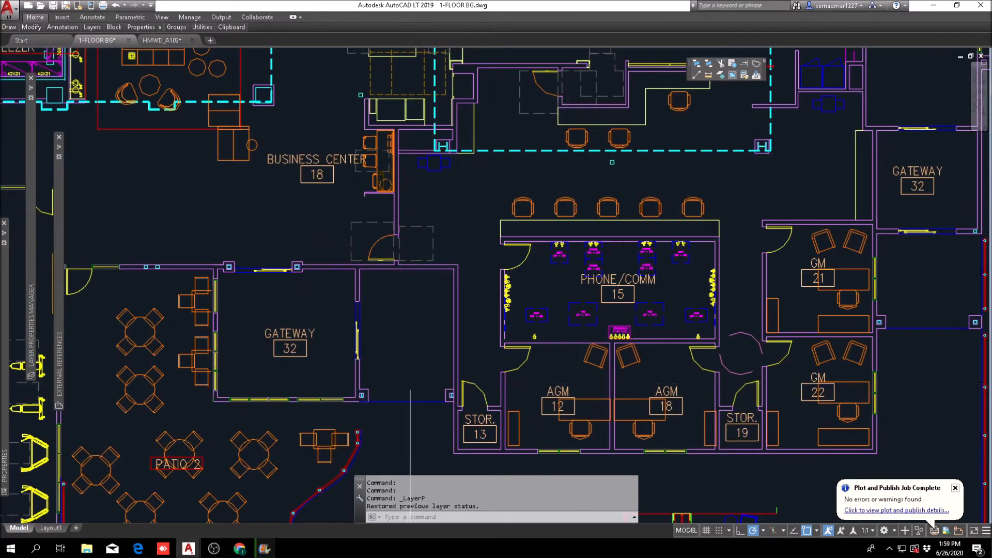
scroll(339, 303, "down", 3)
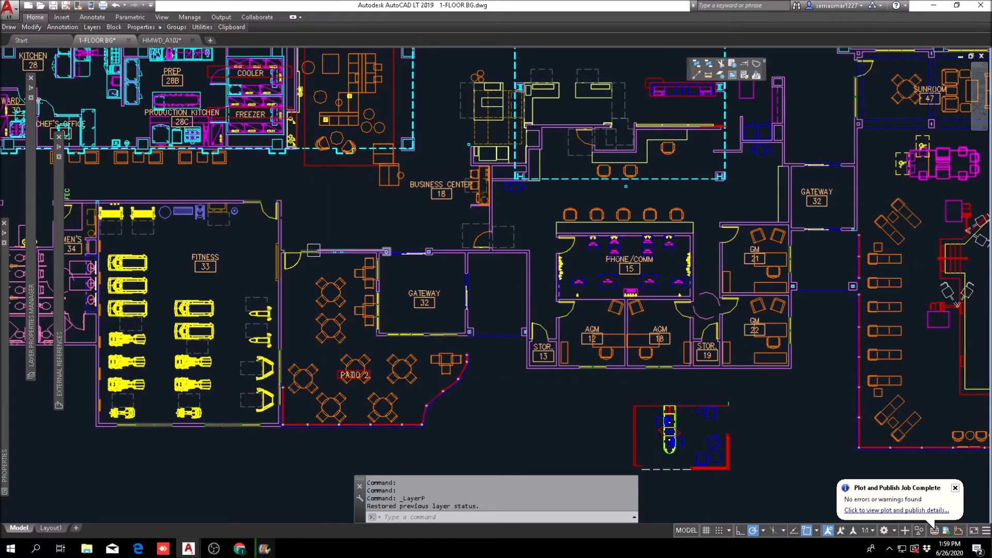
scroll(314, 250, "down", 3)
scroll(299, 341, "up", 3)
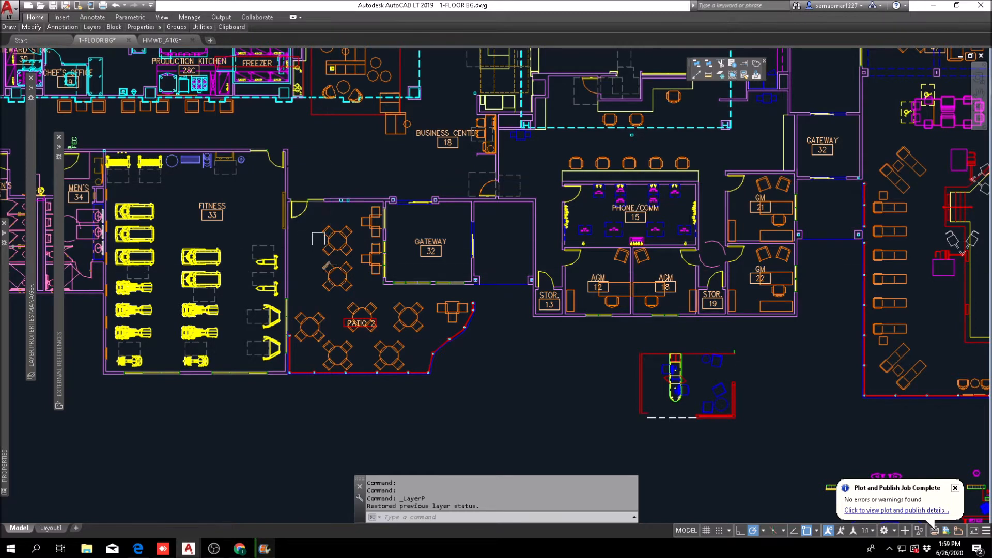
middle_click_drag(273, 237, 324, 239)
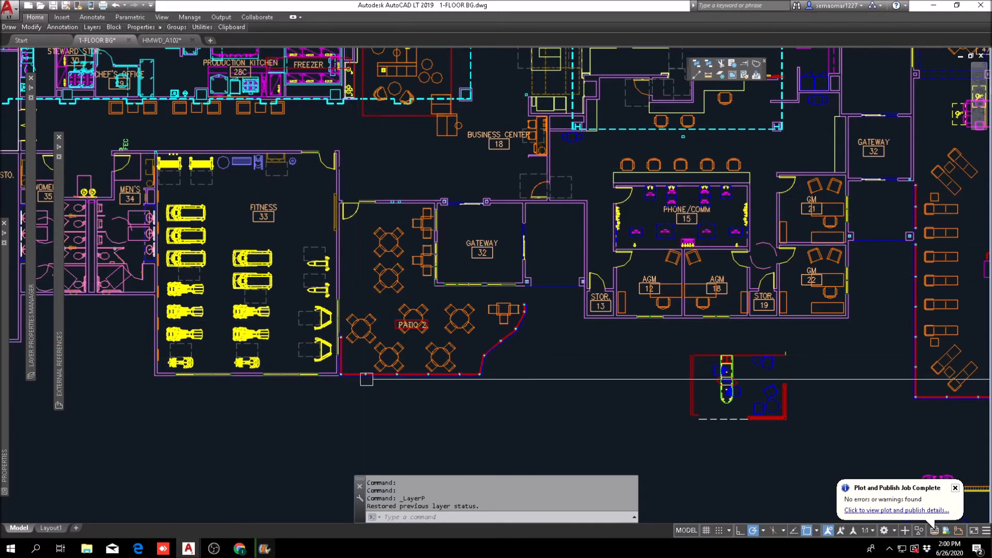
Step: Examine the pool deck, Sunroom 47, Lounge 2 and the gateway between the pool and the offices
scroll(295, 186, "down", 2)
middle_click_drag(582, 208, 416, 269)
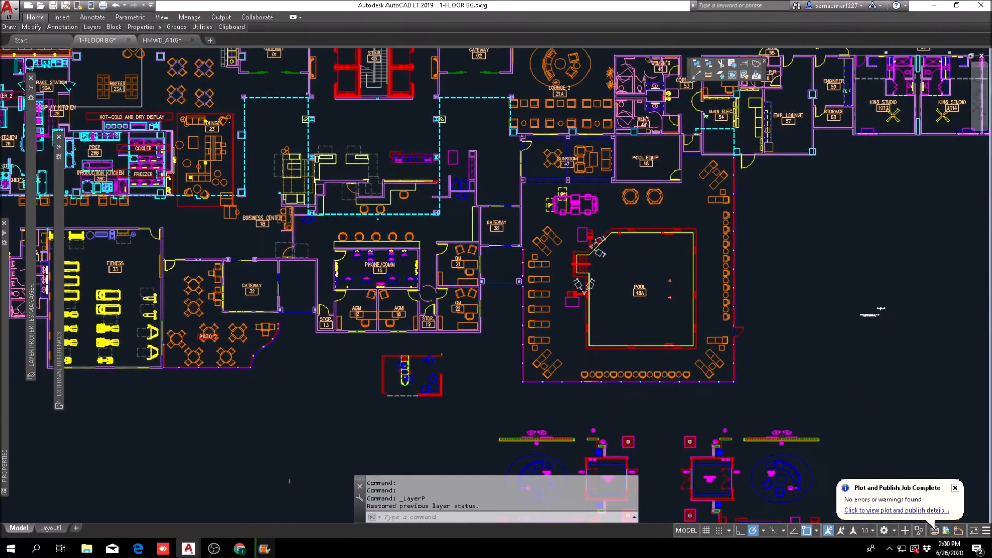
mouse_move(532, 234)
middle_mouse_down()
mouse_move(422, 257)
mouse_move(425, 215)
middle_mouse_up()
scroll(395, 262, "up", 2)
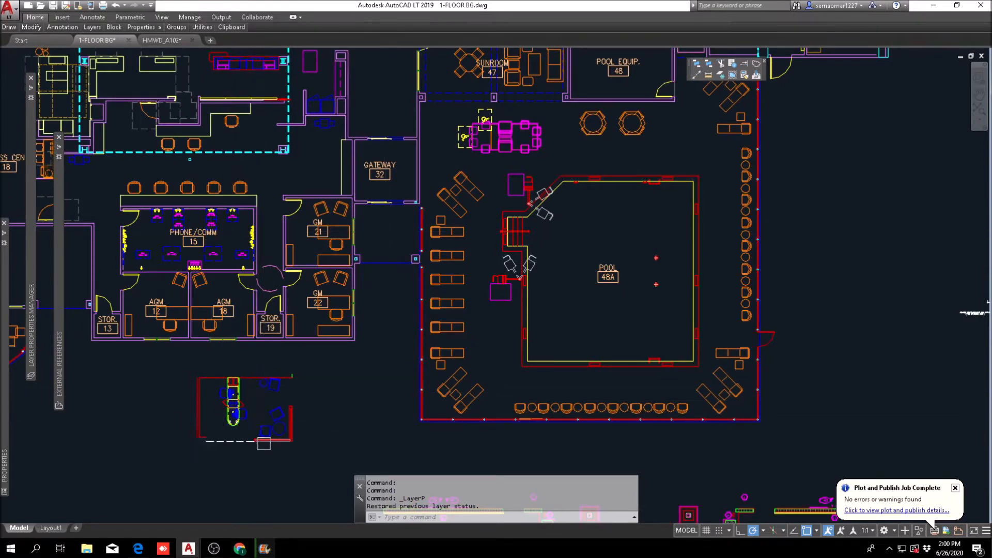
scroll(264, 408, "down", 2)
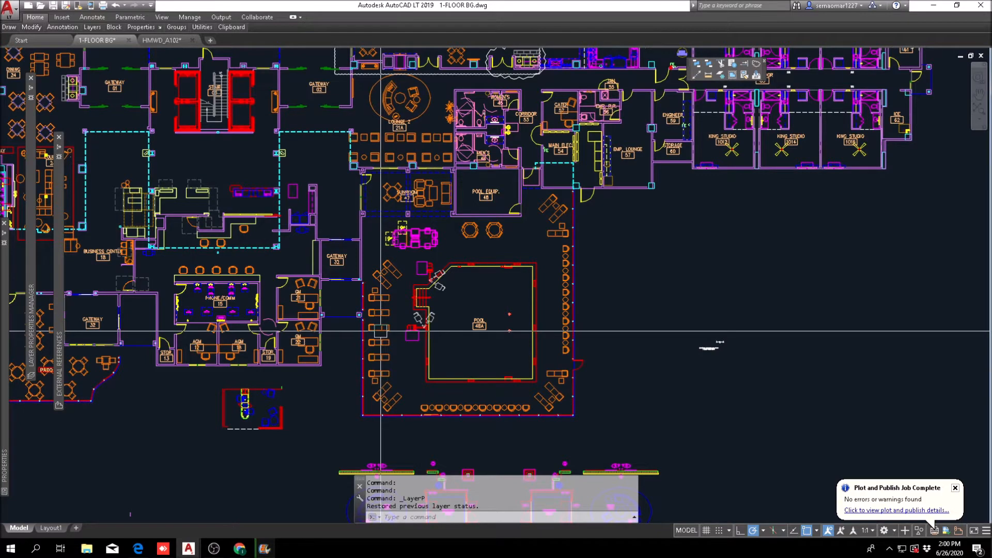
middle_click_drag(286, 251, 297, 275)
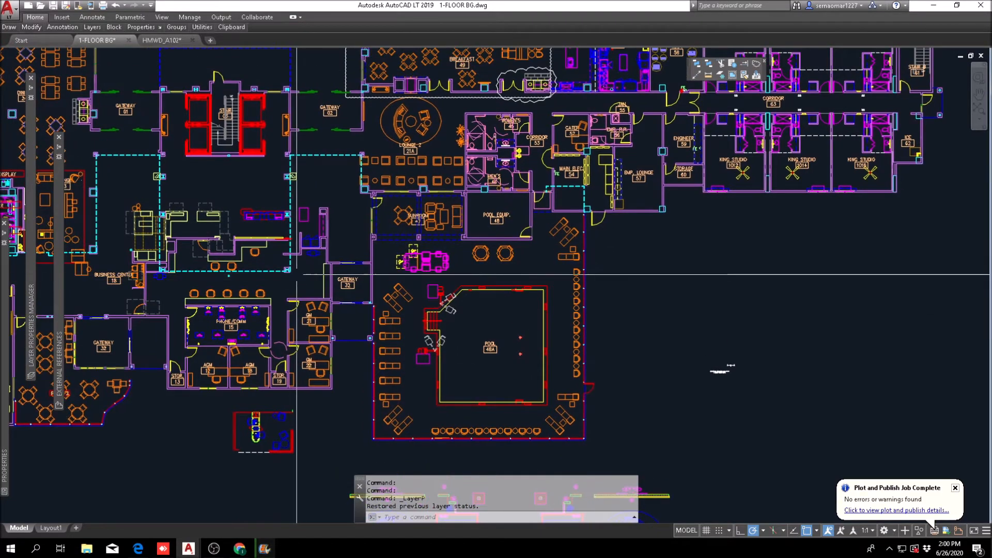
scroll(421, 217, "up", 2)
scroll(418, 240, "down", 1)
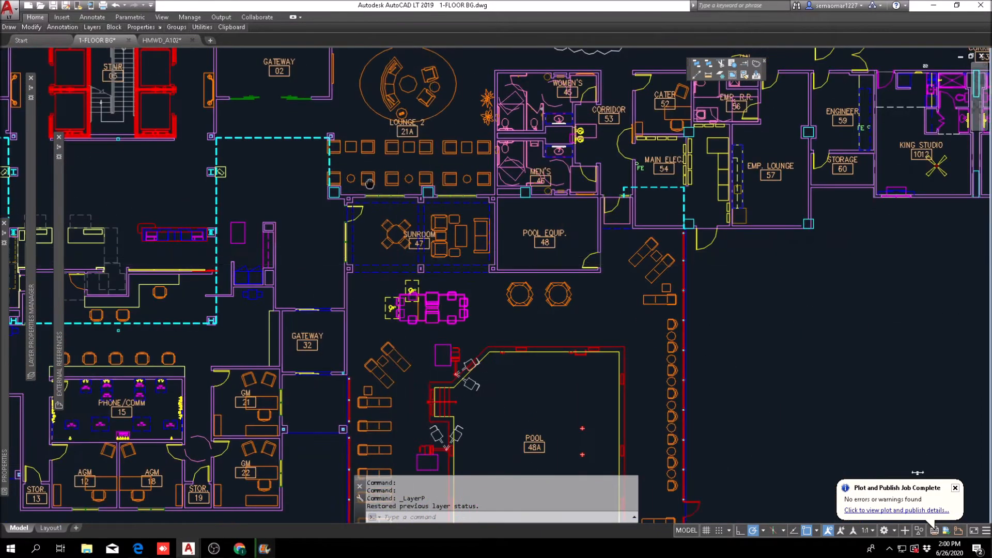
middle_click_drag(421, 265, 336, 129)
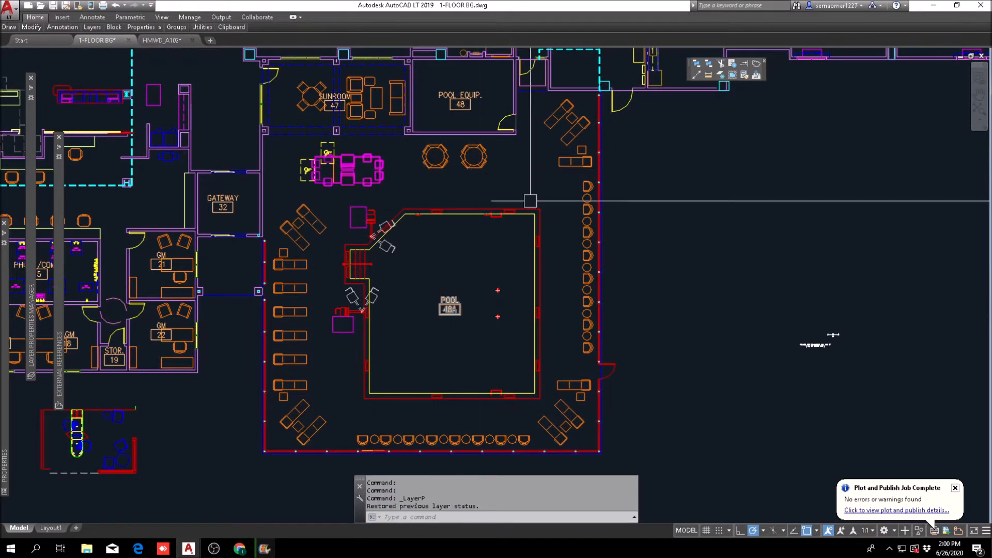
scroll(486, 283, "down", 1)
scroll(343, 156, "up", 1)
Step: Erase the room label and the lounge seating, sofa and tables from Sunroom 47
middle_click_drag(343, 156, 441, 208)
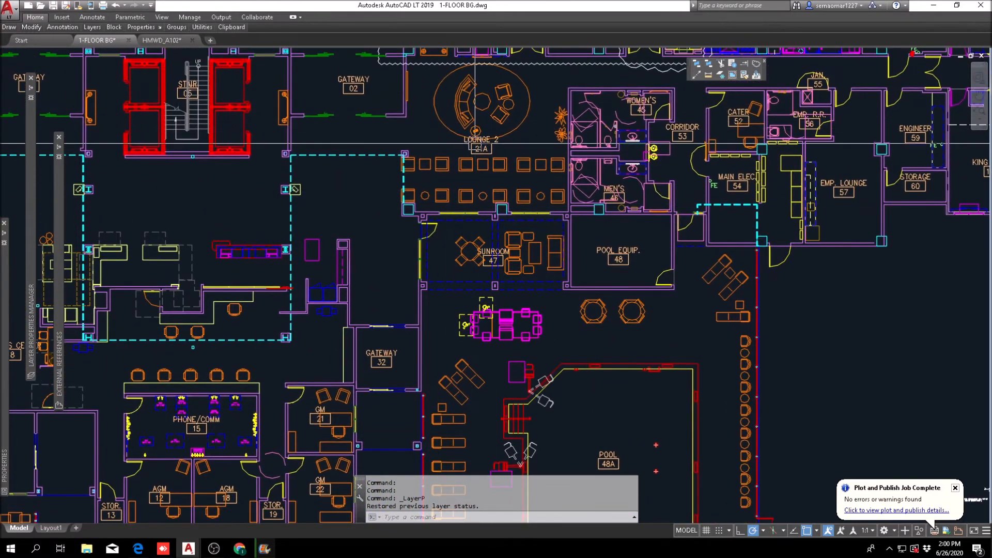
scroll(501, 252, "up", 4)
key("Escape")
key("Escape")
type("e")
key("Return")
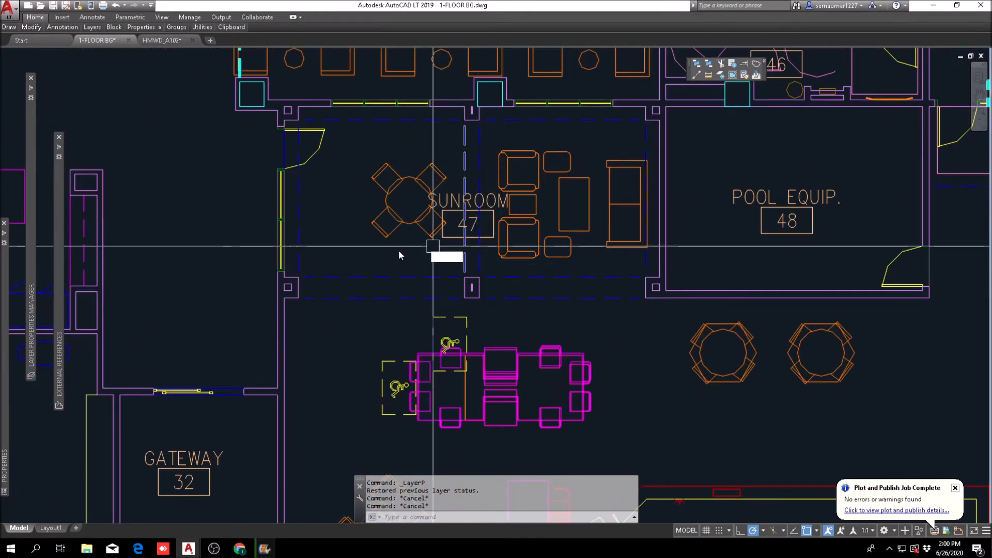
left_click(466, 271)
left_click(532, 174)
key("Return")
key("Escape")
type("e")
key("Return")
left_click(578, 196)
left_click(519, 241)
key("Return")
key("Escape")
type("e")
key("Return")
left_click(625, 138)
left_click(531, 216)
key("Return")
key("Escape")
Step: Erase the remaining round table with its chairs and the dashed overhead lines across the middle of the sunroom
type("e")
key("Return")
scroll(406, 241, "down", 2)
scroll(403, 238, "up", 3)
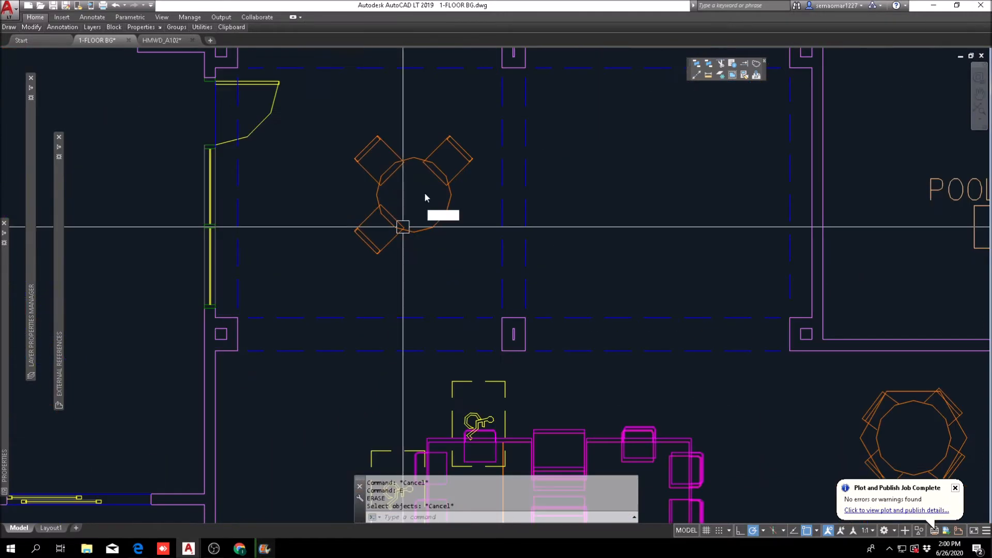
left_click(455, 106)
left_click(365, 234)
key("Return")
key("Escape")
type("e")
key("Return")
left_click(558, 124)
left_click(470, 242)
key("Return")
scroll(471, 244, "down", 4)
Step: Erase the small column projecting from the middle of the sunroom's upper wall
middle_click_drag(572, 173, 509, 219)
key("Escape")
type("e")
key("Return")
scroll(517, 227, "up", 5)
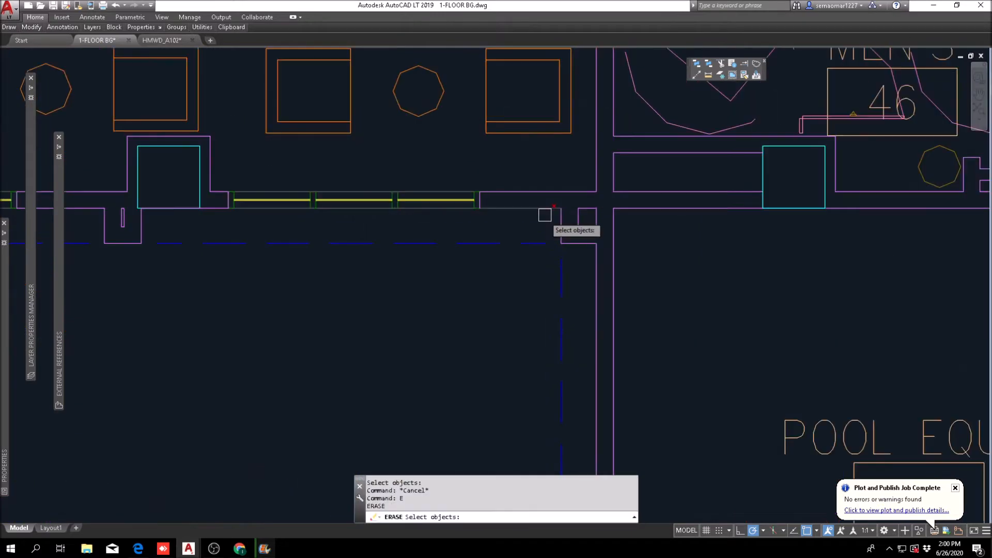
left_click(342, 227)
left_click(239, 273)
scroll(240, 273, "down", 3)
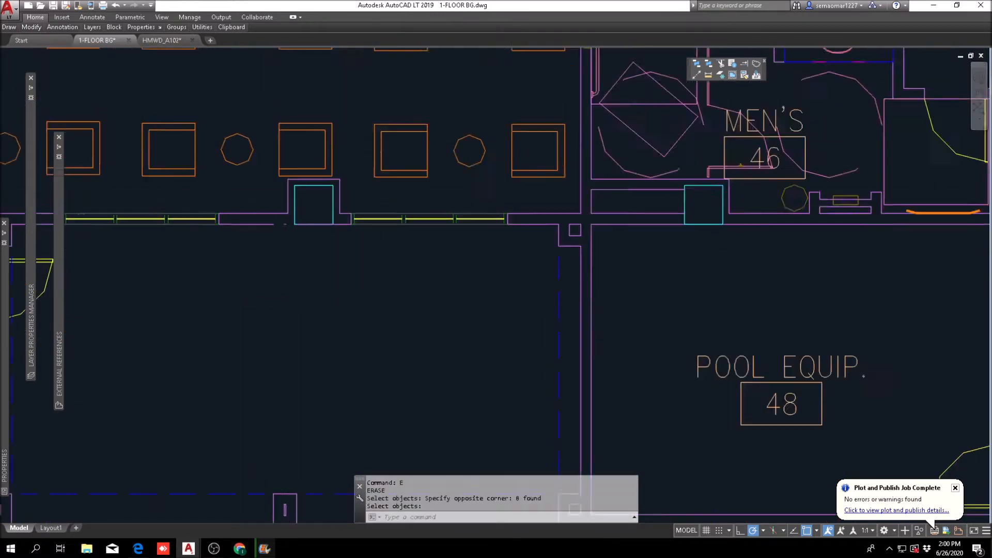
Step: Erase the vertical dashed overhead line beside the door and window on the sunroom's left side
type("e")
key("Return")
scroll(489, 209, "up", 2)
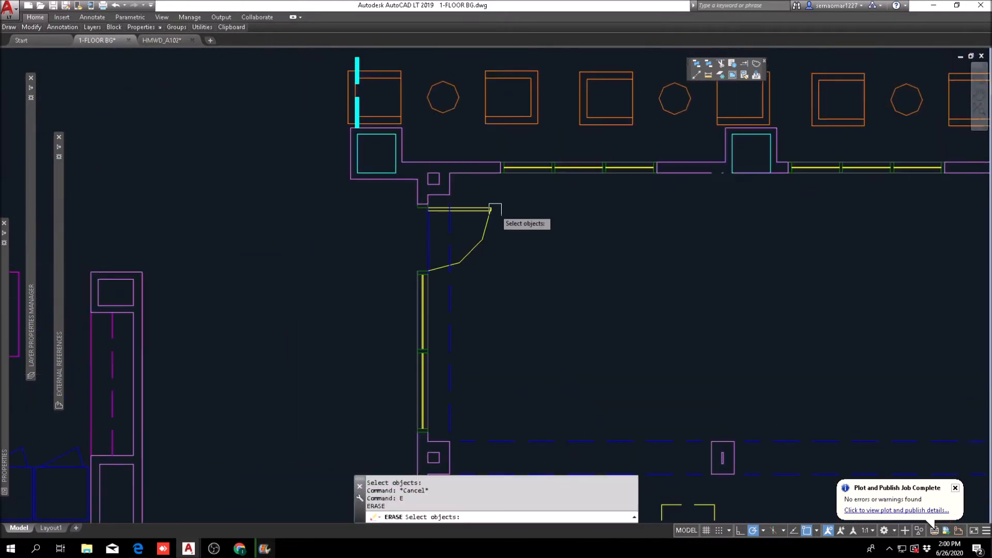
left_click(453, 304)
scroll(460, 289, "down", 5)
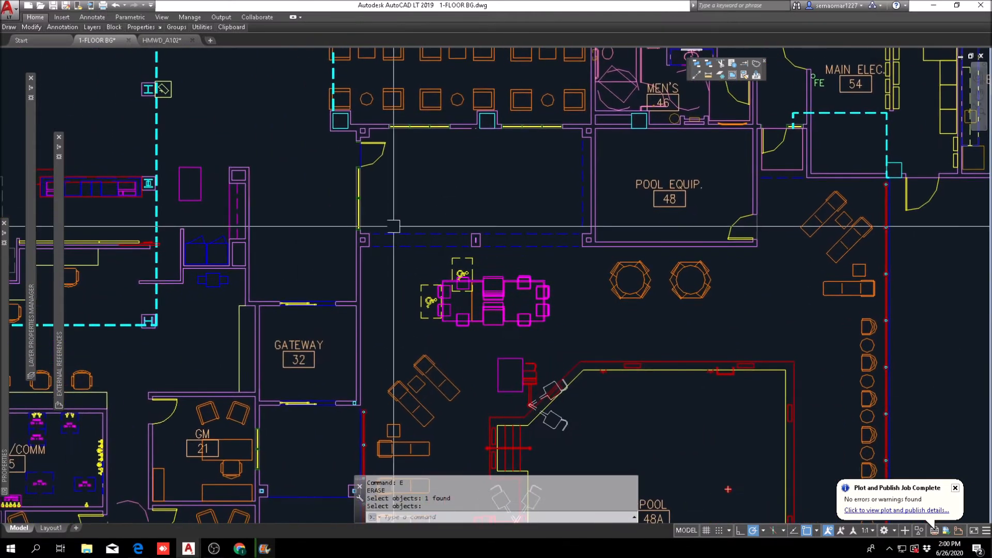
Step: Mirror the detached room layout below the offices left to right about a vertical line, erasing the source objects
scroll(408, 215, "down", 2)
middle_click_drag(310, 283, 445, 127)
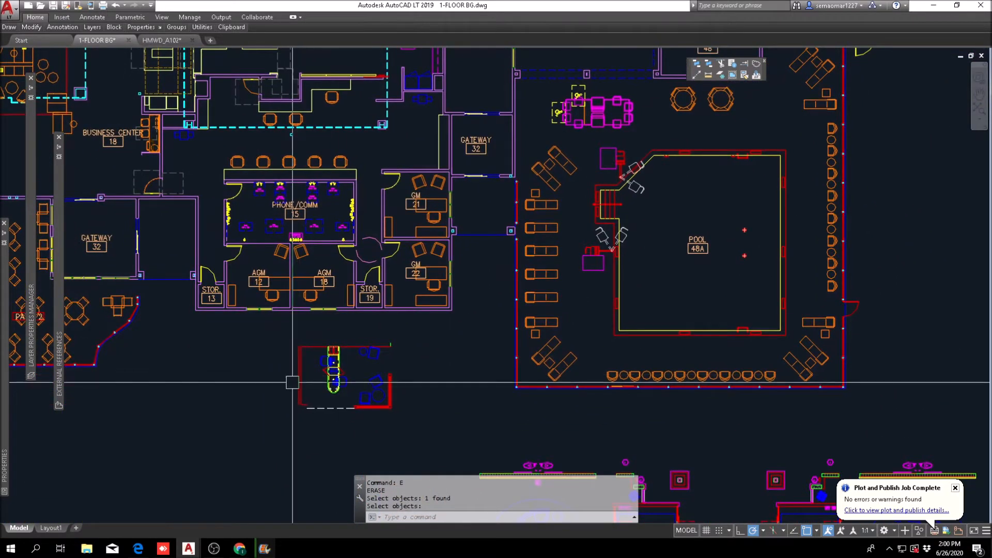
mouse_move(31, 27)
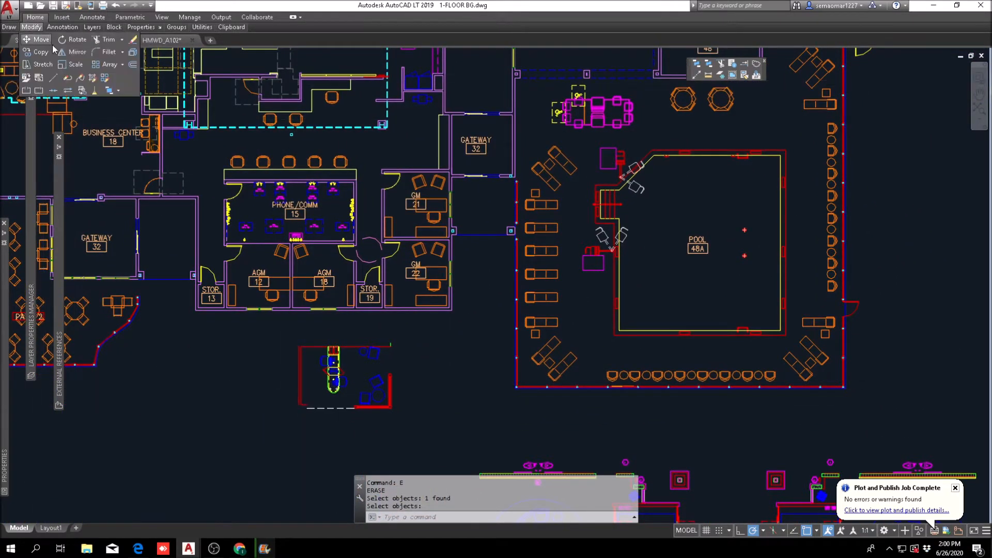
left_click(252, 423)
left_click(413, 338)
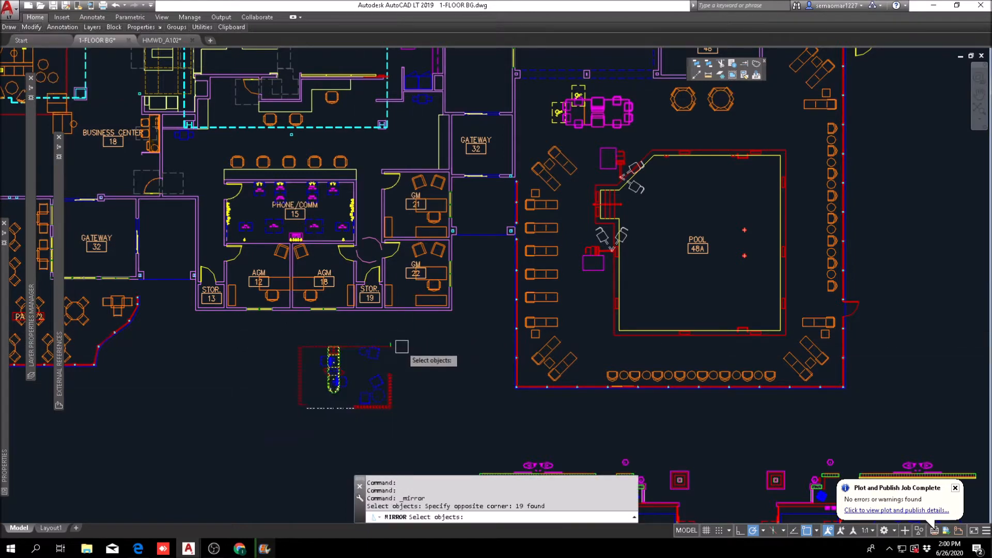
scroll(378, 359, "up", 6)
left_click(295, 390)
left_click(295, 380)
type("y")
key("Return")
scroll(328, 340, "down", 2)
key("Escape")
key("Escape")
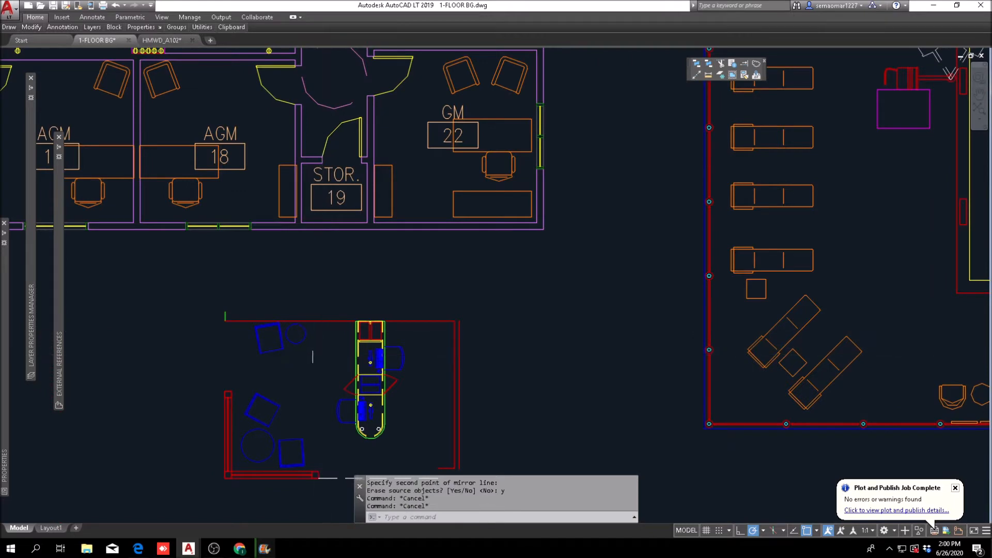
Step: Mirror the detached room layout below the offices top to bottom about a horizontal line, erasing the source objects
scroll(357, 339, "down", 4)
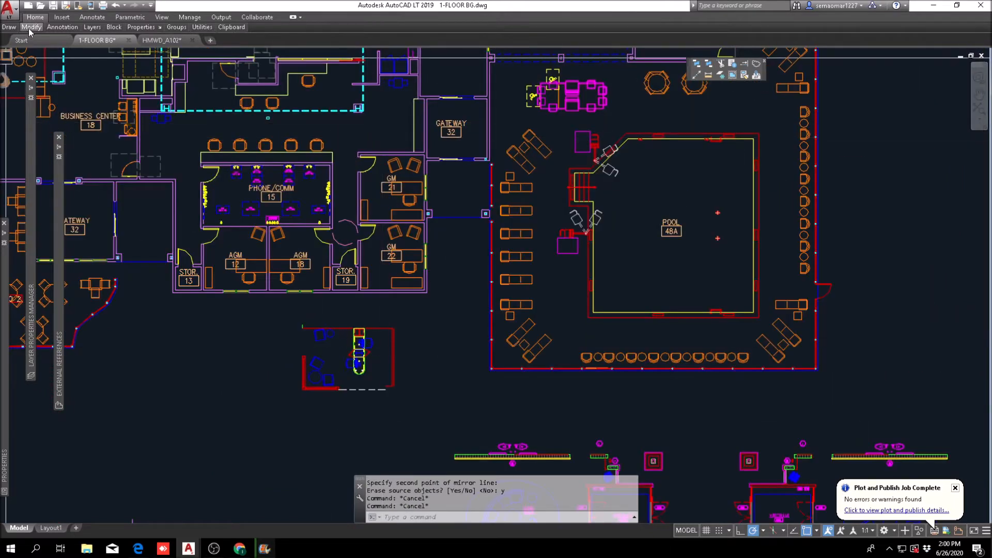
left_click(31, 28)
left_click(73, 52)
scroll(304, 374, "up", 4)
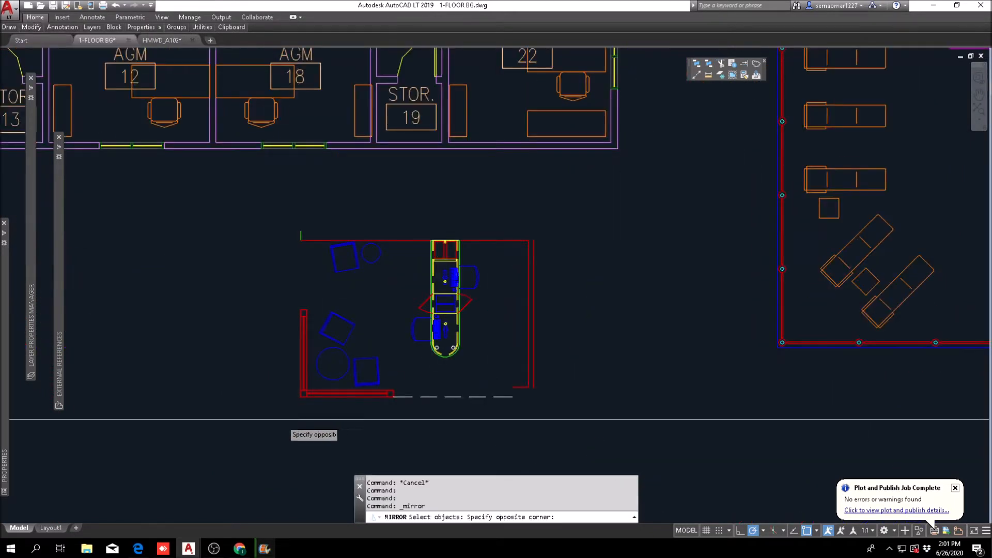
left_click(282, 419)
left_click(578, 219)
scroll(483, 313, "up", 3)
key("Return")
left_click(479, 308)
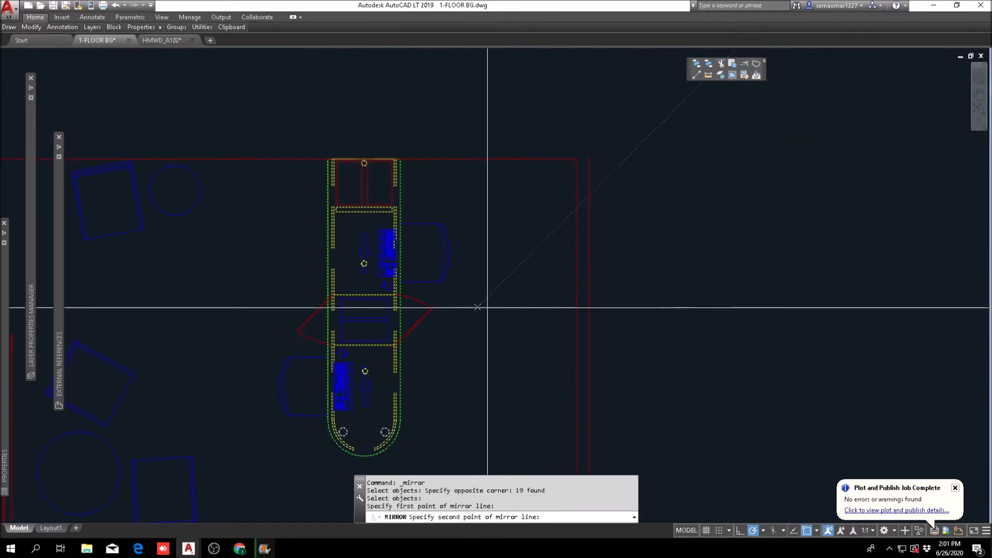
scroll(493, 310, "down", 5)
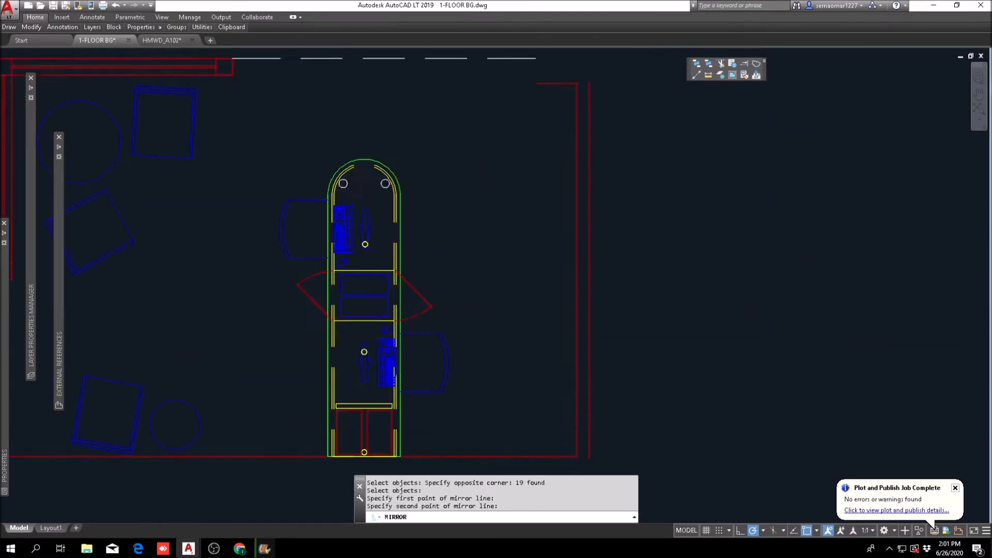
key("Escape")
Step: Move the mirrored room layout from below the offices to the empty area beyond the pool deck, below the king studios
type("m")
key("Return")
type("p")
key("Return")
key("Return")
left_click(475, 249)
middle_click_drag(540, 194, 362, 385)
middle_click_drag(516, 93, 331, 372)
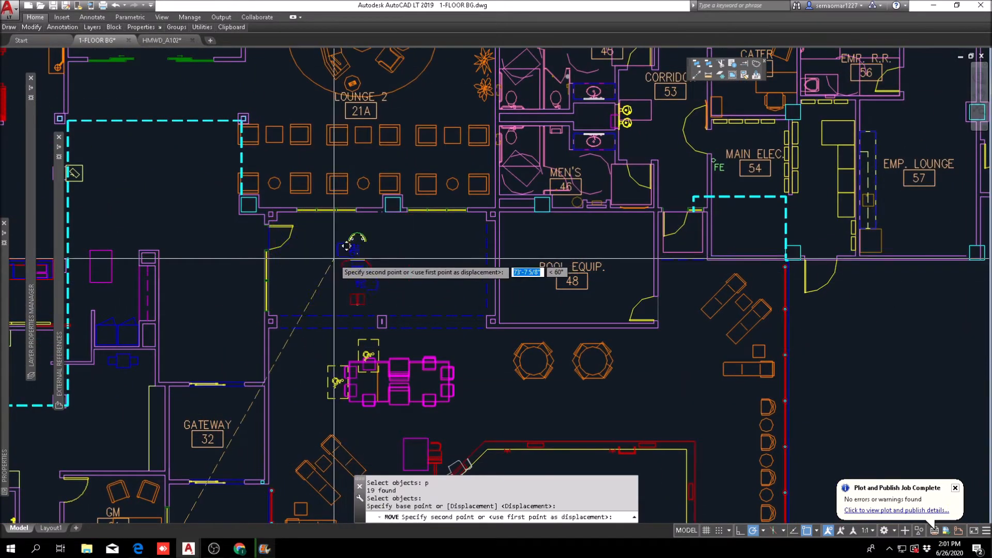
scroll(347, 250, "down", 3)
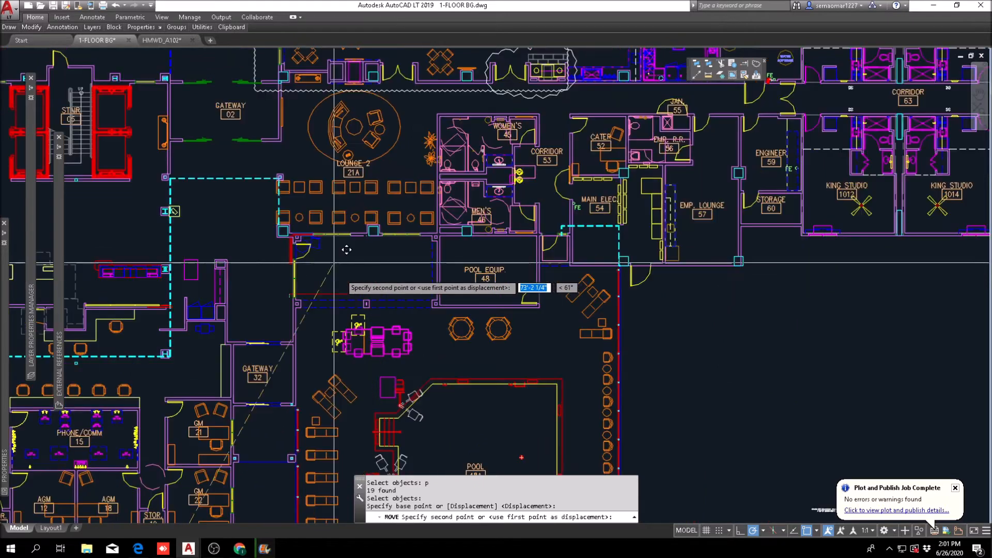
scroll(351, 257, "up", 3)
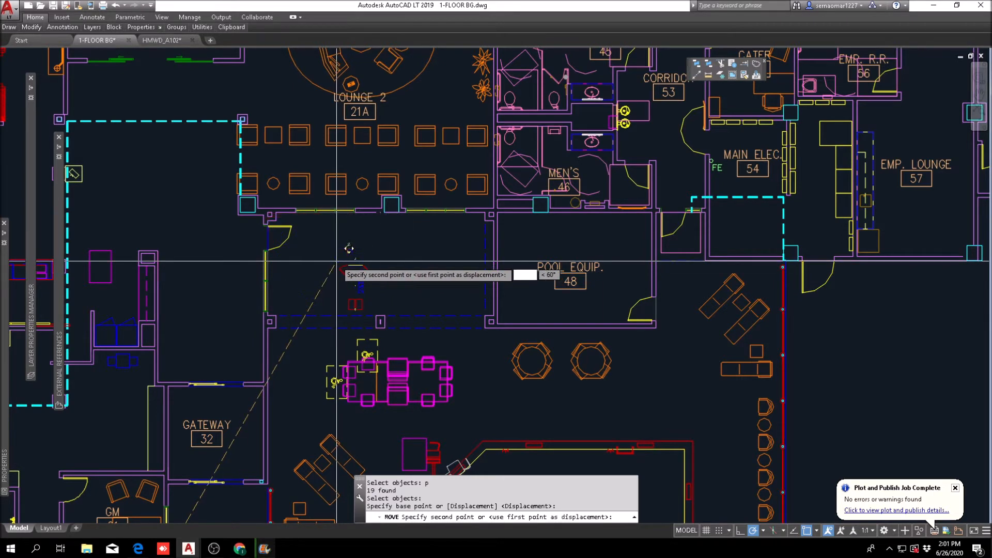
scroll(336, 261, "down", 2)
middle_click_drag(308, 394, 440, 193)
middle_click_drag(540, 221, 294, 396)
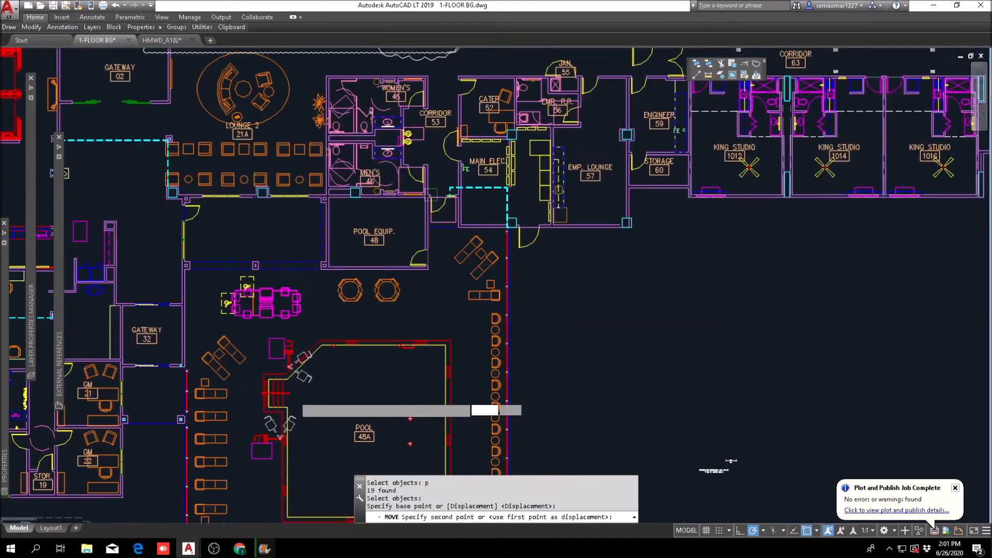
scroll(295, 398, "down", 2)
left_click(519, 347)
key("Escape")
key("Escape")
type("E")
key("Return")
scroll(196, 283, "up", 8)
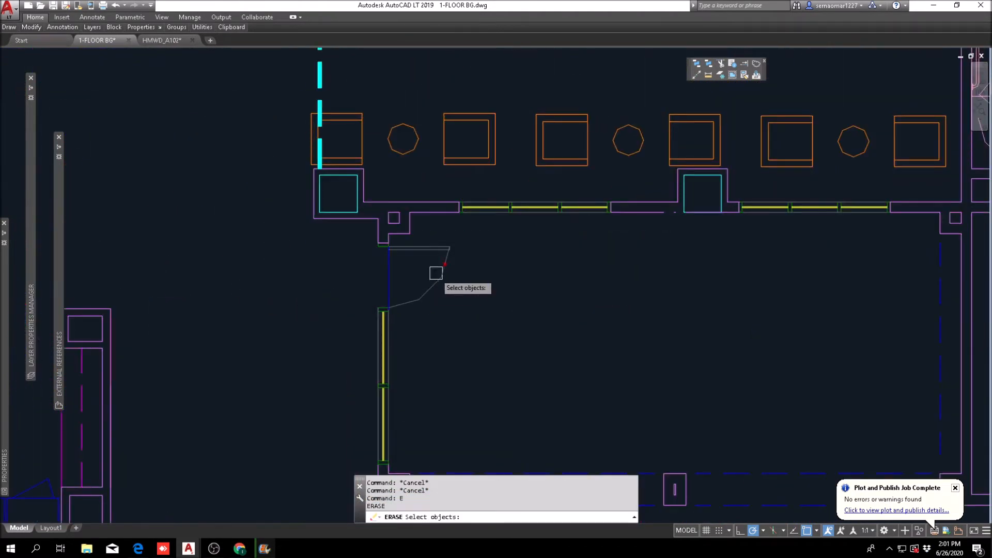
scroll(409, 298, "down", 2)
middle_click_drag(383, 350, 312, 217)
scroll(312, 217, "down", 2)
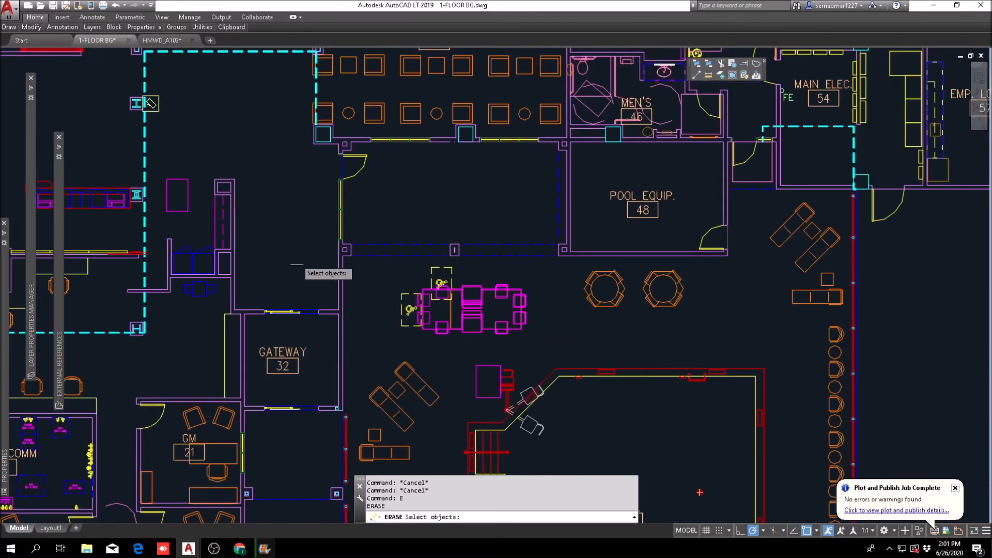
scroll(357, 298, "up", 2)
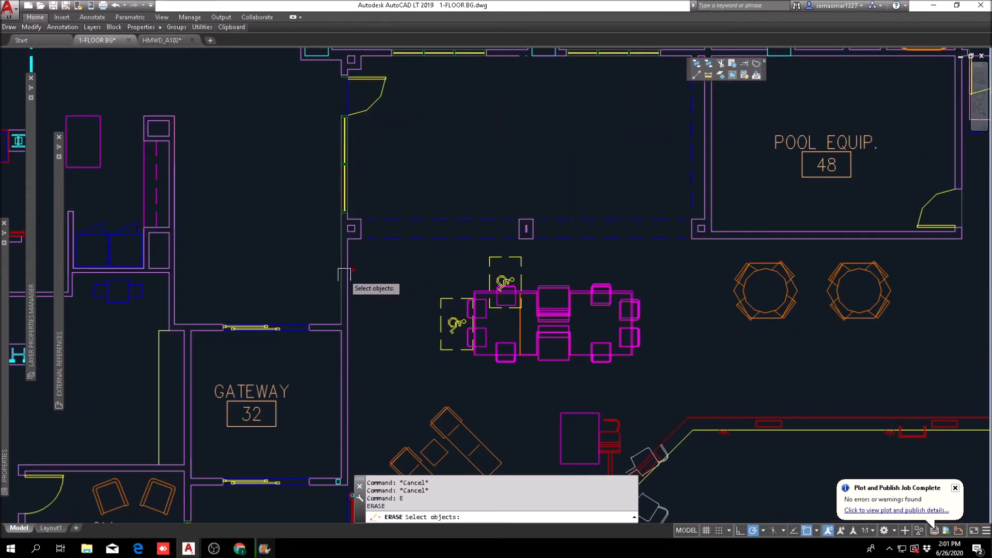
middle_click_drag(352, 270, 340, 305)
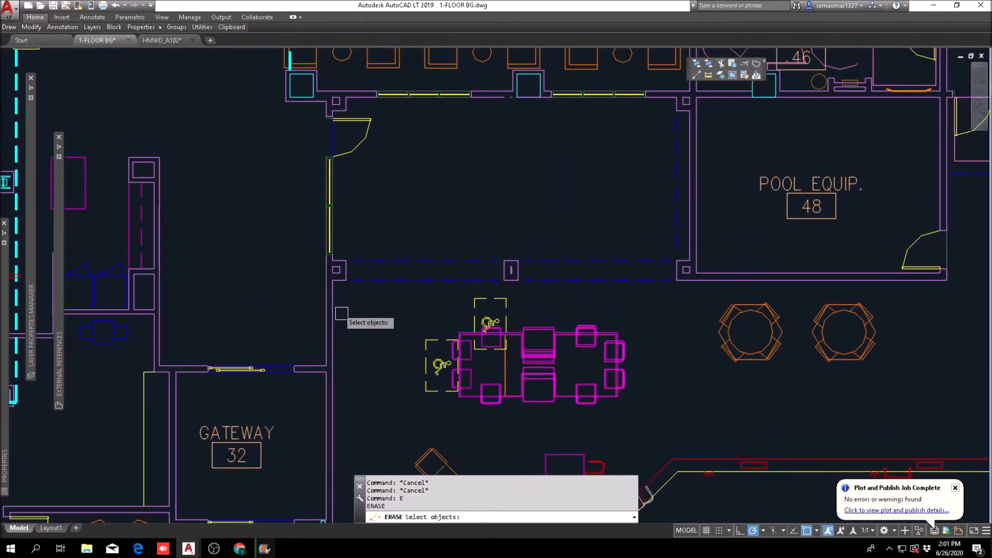
middle_click_drag(342, 258, 336, 285)
key("Escape")
key("Escape")
key("Escape")
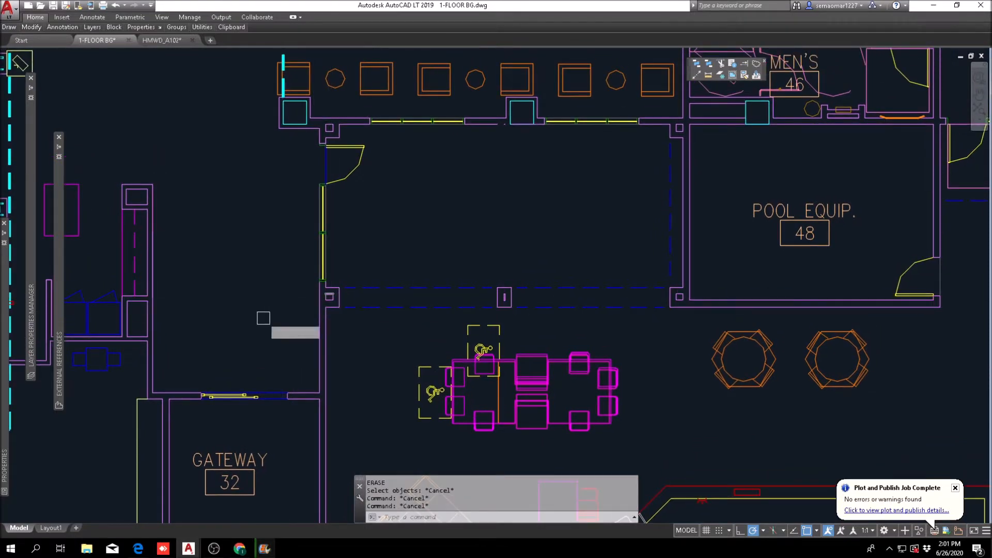
Step: Erase the sunroom's lower columns and dashed overhead lines, including the vertical dashed line beside Pool Equip. 48
type("e")
key("Return")
left_click(263, 318)
left_click(691, 234)
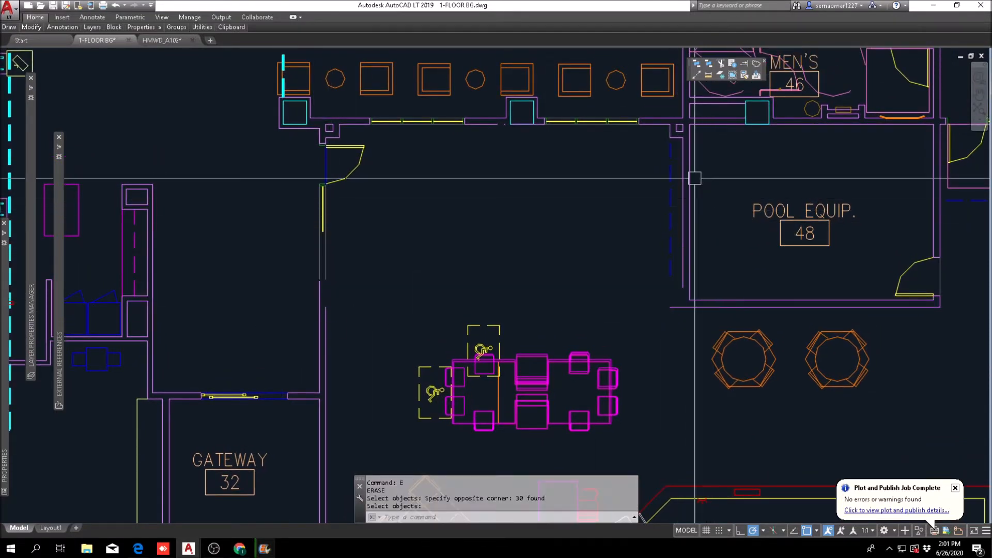
key("Return")
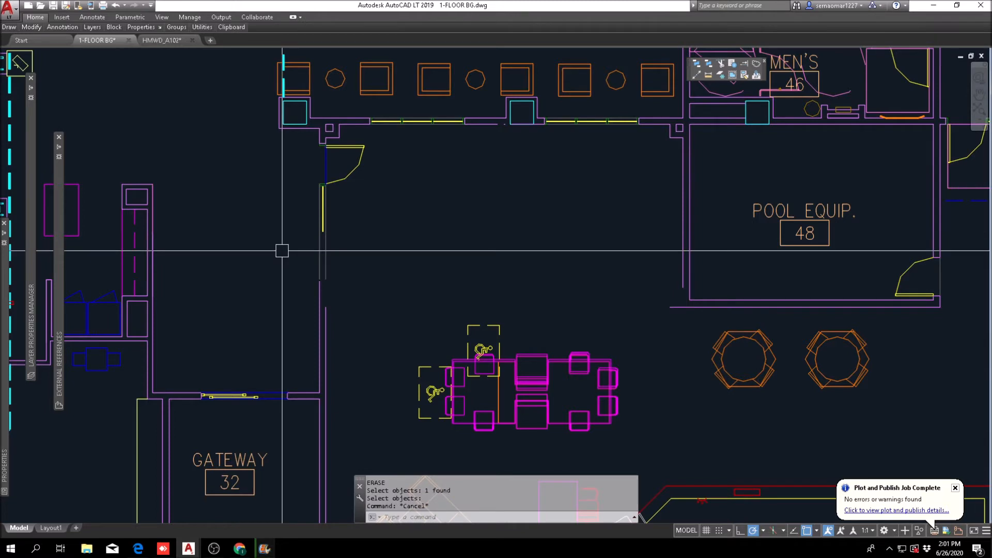
Step: Undo the last two erasures in the sunroom
type("u")
key("Return")
type("u")
key("Return")
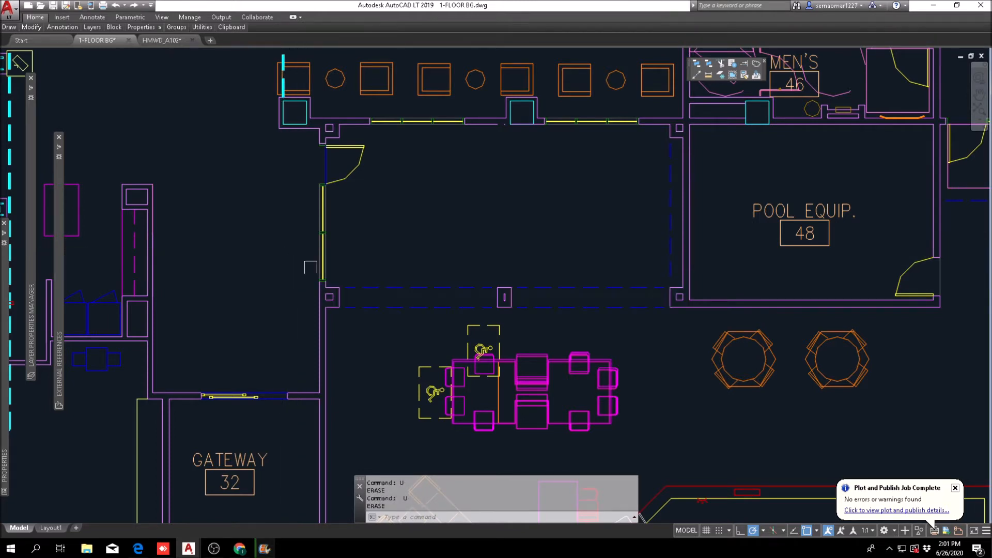
Step: Move the door and window out of the sunroom's left wall into the open space above Gateway 32
key("Escape")
scroll(318, 288, "up", 4)
type("m")
key("Return")
left_click(295, 292)
scroll(335, 255, "down", 4)
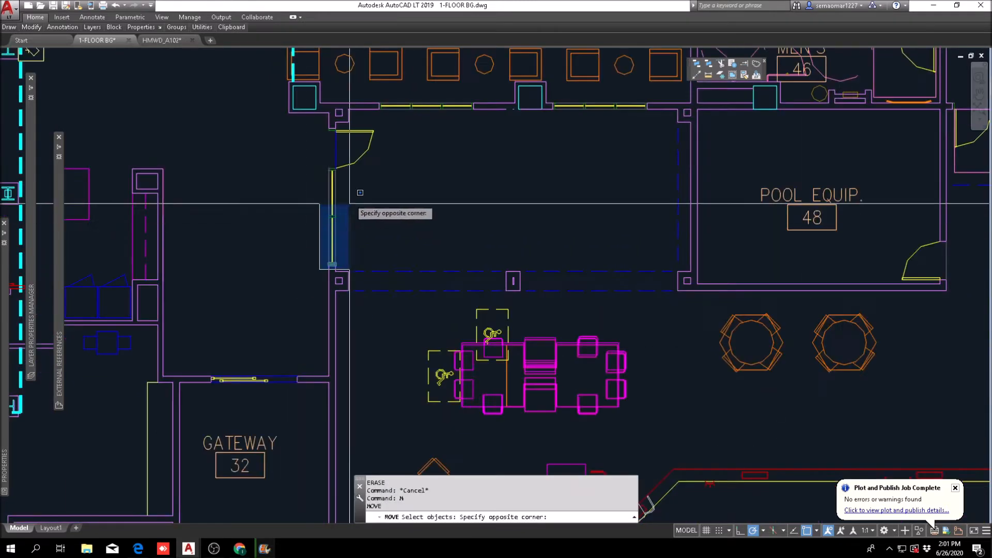
left_click(388, 124)
scroll(348, 162, "down", 4)
scroll(354, 172, "down", 2)
key("Return")
left_click(354, 163)
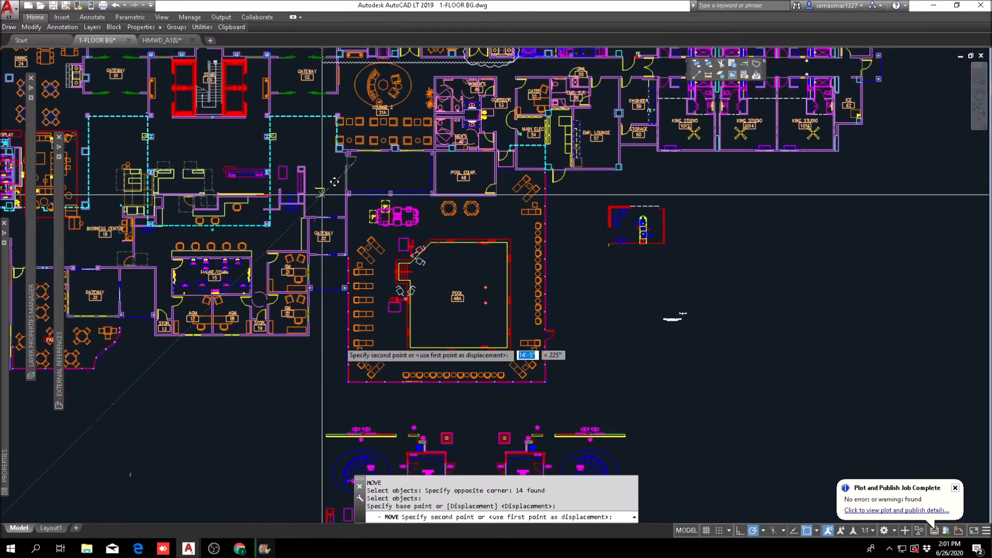
scroll(321, 332, "up", 4)
middle_click_drag(330, 184, 259, 502)
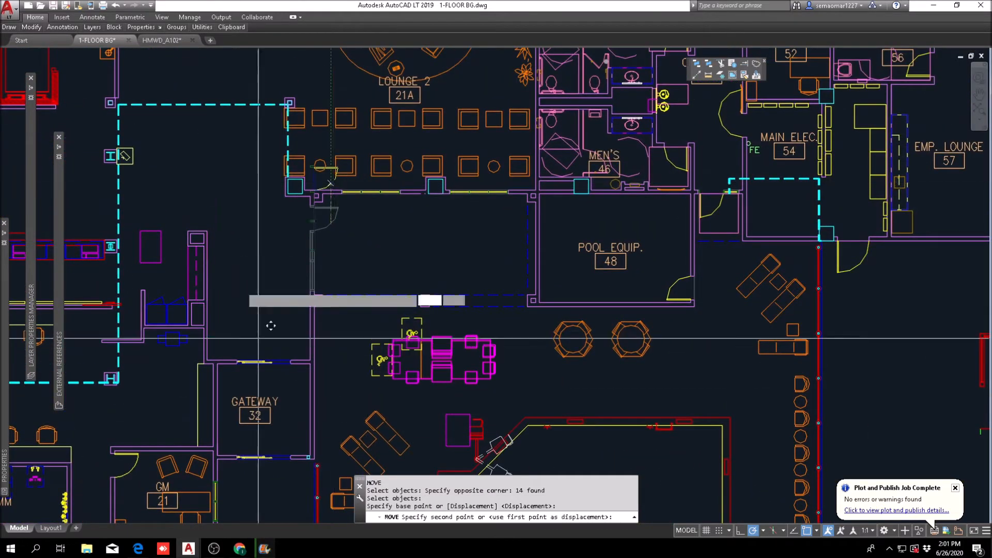
key("Escape")
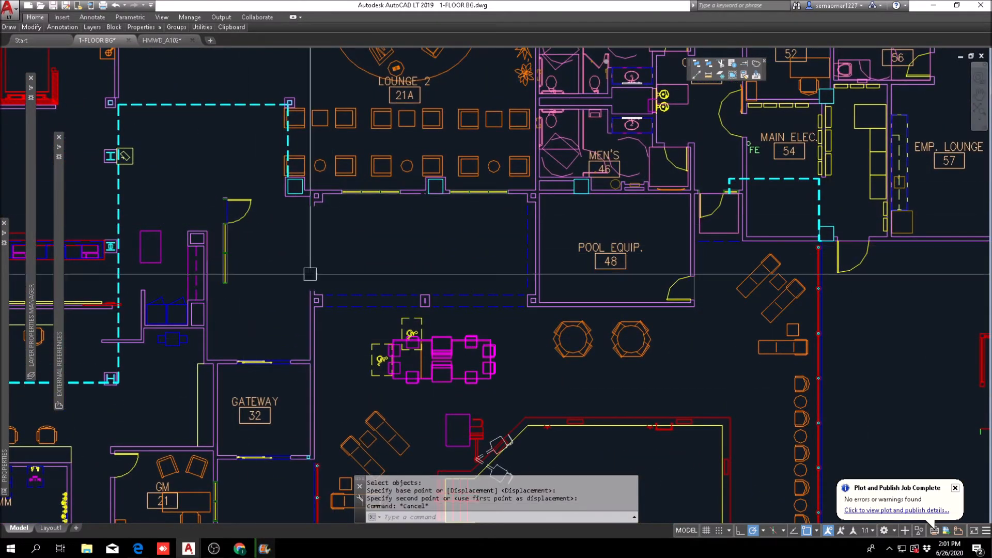
key("Escape")
Step: Erase the sunroom's lower columns, the dashed overhead lines between them and the vertical dashed line beside Pool Equip. 48
scroll(310, 274, "up", 2)
type("e")
key("Return")
left_click(272, 331)
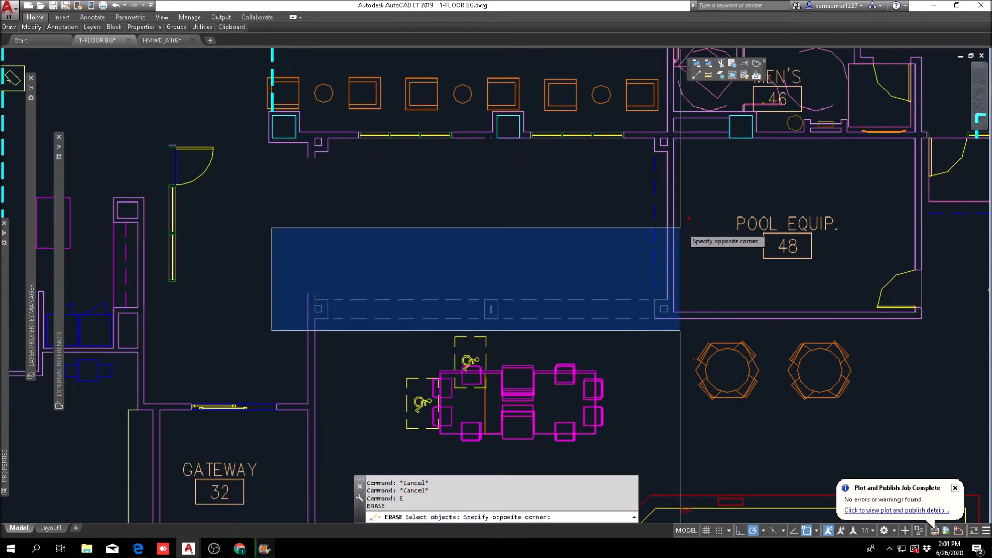
left_click(680, 228)
middle_click_drag(537, 174, 528, 222)
key("Escape")
key("Escape")
key("Escape")
Step: Erase the small square column and its surrounding wall jog in the sunroom's upper-left corner
scroll(301, 192, "up", 5)
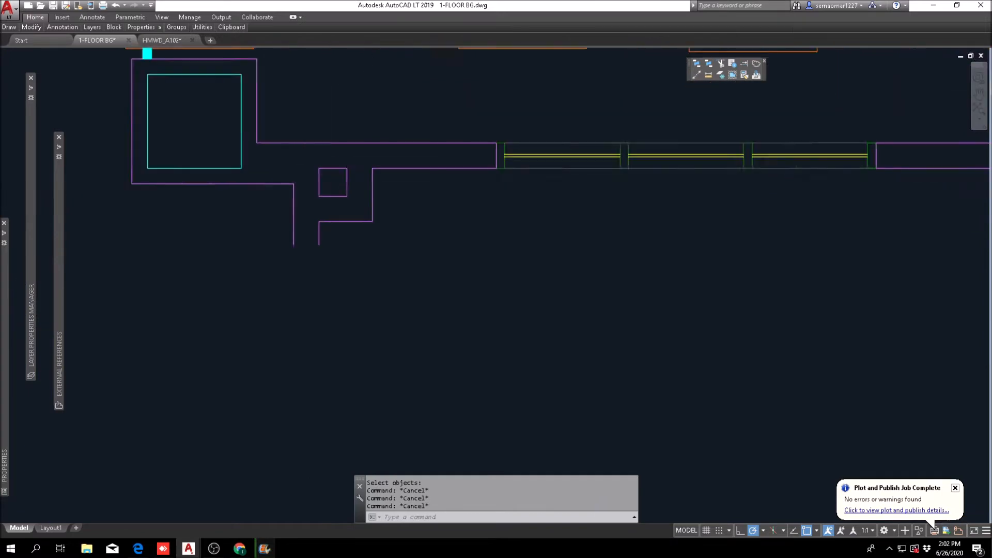
scroll(331, 190, "up", 2)
type("e")
key("Return")
left_click(429, 184)
left_click(343, 268)
key("Return")
key("Escape")
scroll(354, 220, "down", 2)
scroll(339, 193, "down", 2)
key("Escape")
scroll(303, 197, "up", 1)
scroll(488, 184, "down", 4)
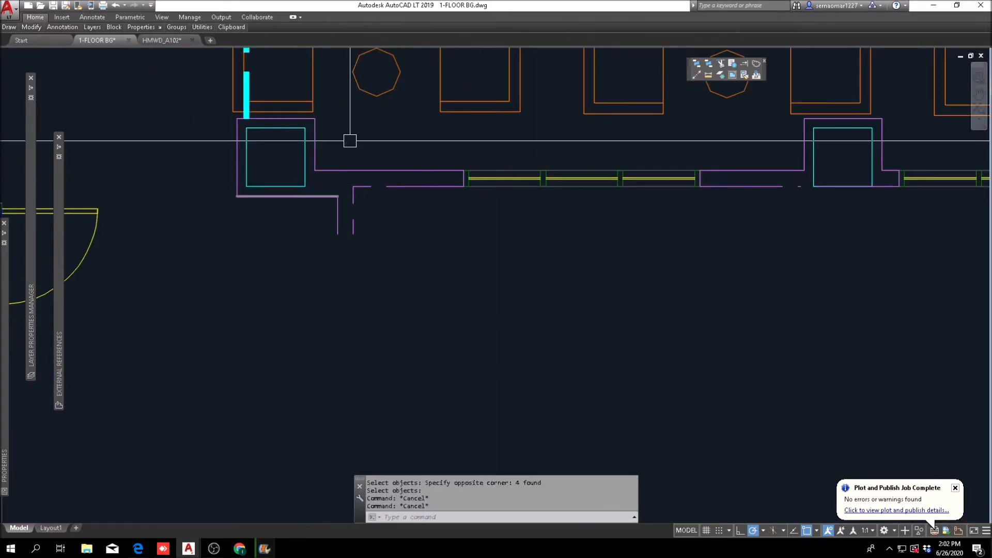
middle_click_drag(402, 247, 343, 242)
key("Escape")
key("Escape")
middle_click_drag(510, 254, 473, 251)
type("m")
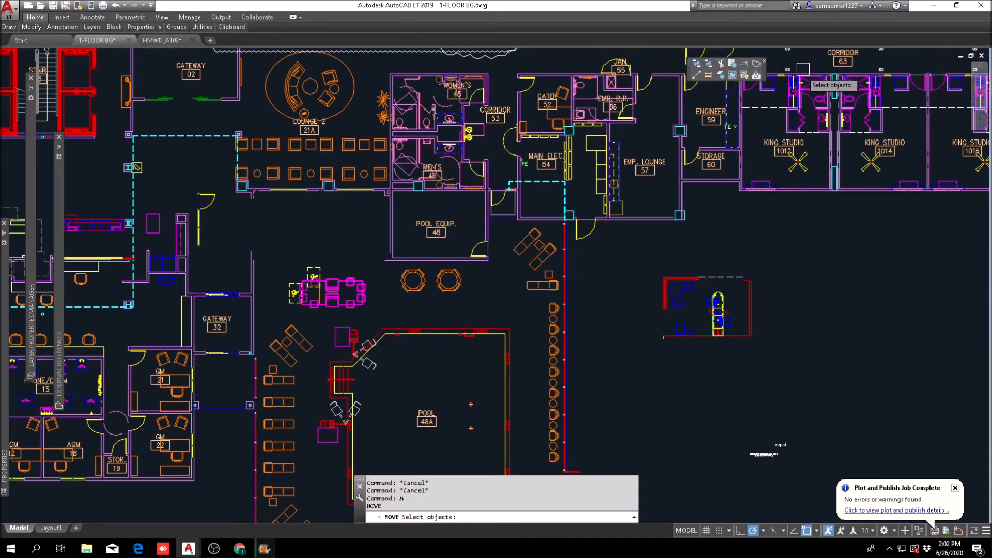
key("Escape")
key("Escape")
Step: Match the properties of the wall beside Pool Equip. 48 onto the right and bottom wall lines of the detached room layout
left_click(744, 77)
scroll(367, 213, "up", 4)
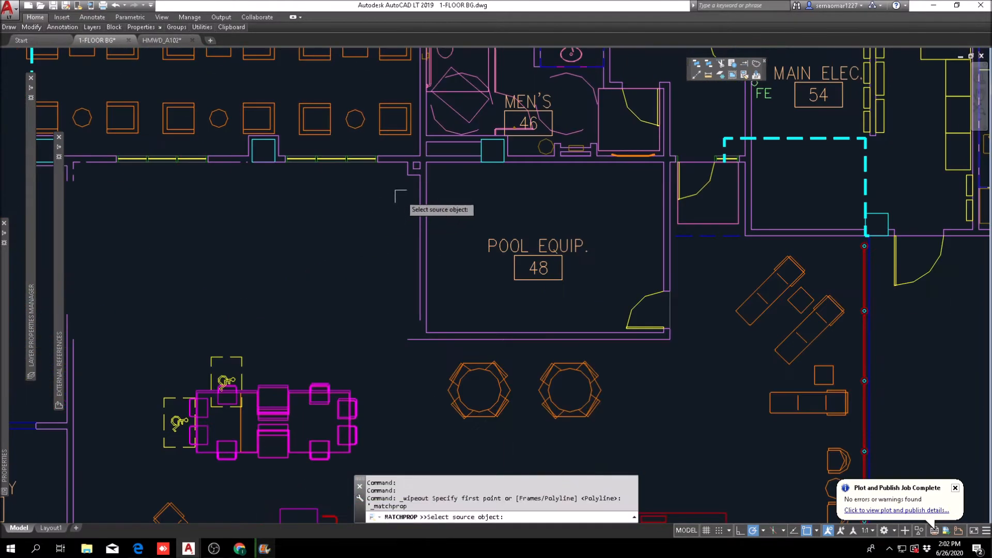
left_click(415, 173)
scroll(414, 179, "down", 4)
scroll(723, 362, "up", 4)
left_click(677, 166)
left_click(620, 249)
scroll(626, 333, "up", 2)
left_click(690, 291)
left_click(371, 364)
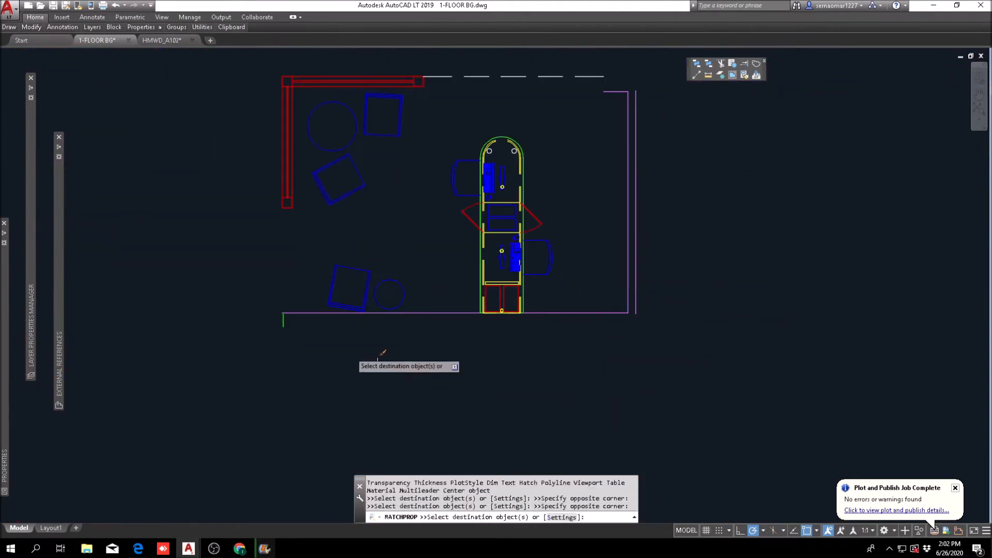
Step: Apply the same wall properties to the short line at the detached layout's lower-left corner and to its left wall
left_click(270, 365)
left_click(305, 283)
middle_click_drag(305, 241, 402, 415)
left_click(365, 403)
left_click(403, 215)
scroll(403, 215, "down", 5)
key("Escape")
key("Return")
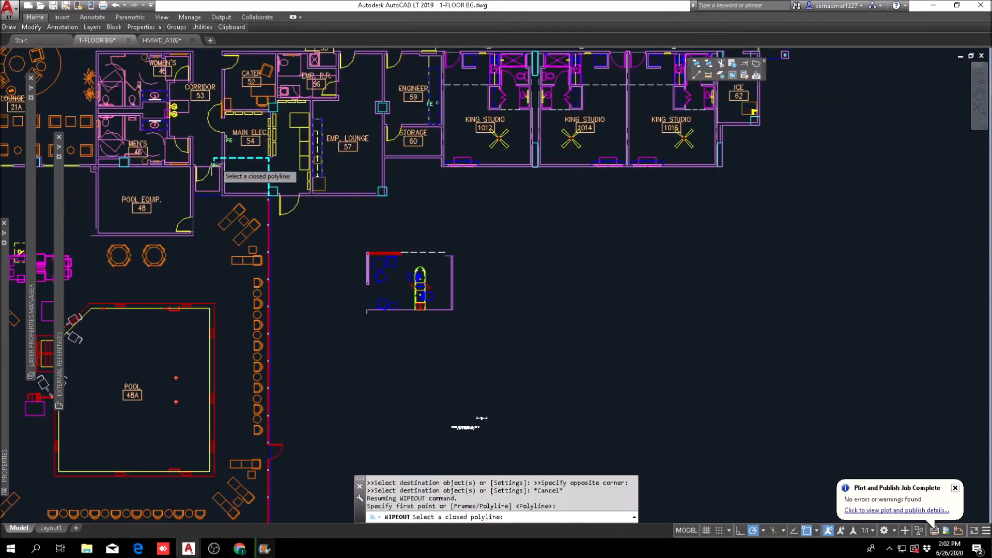
scroll(218, 136, "up", 4)
scroll(465, 217, "down", 5)
scroll(266, 263, "up", 6)
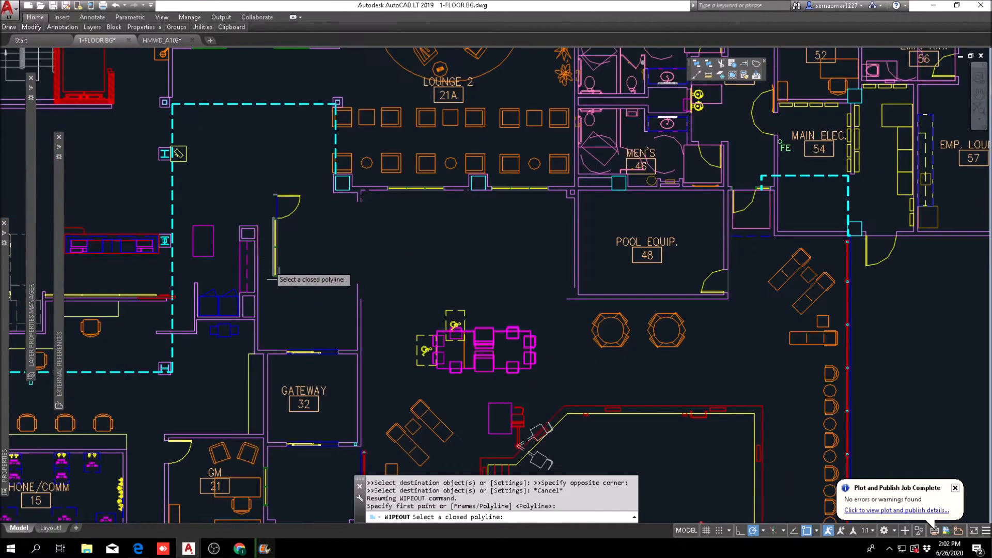
scroll(264, 254, "up", 2)
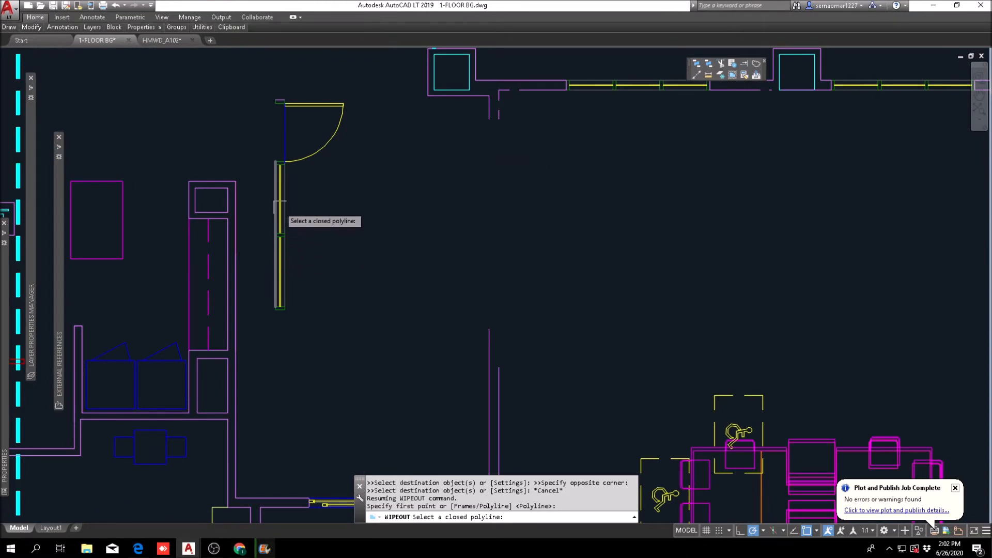
scroll(279, 202, "up", 3)
scroll(276, 192, "down", 5)
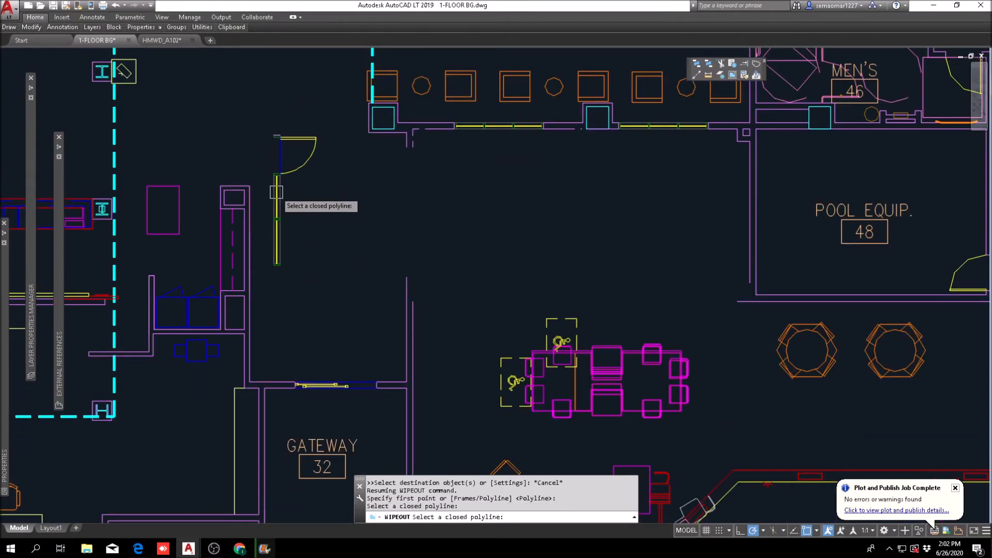
scroll(430, 258, "down", 6)
scroll(478, 243, "up", 8)
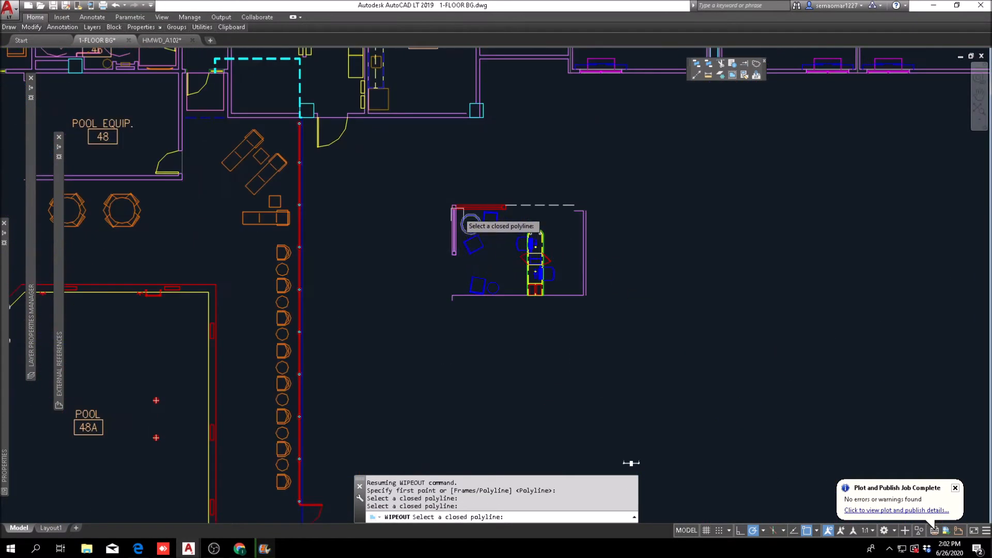
left_click(409, 420)
left_click(445, 127)
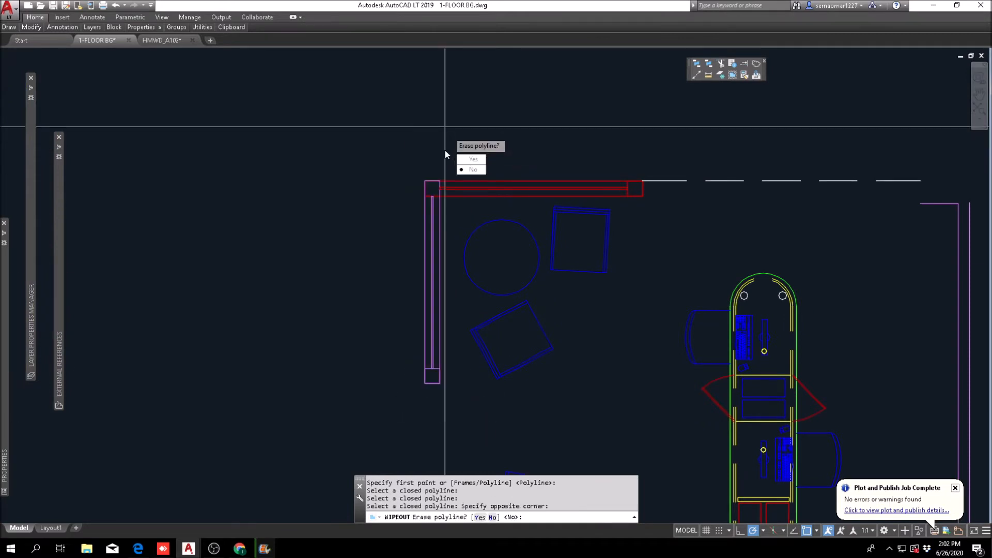
scroll(460, 205, "down", 7)
key("Escape")
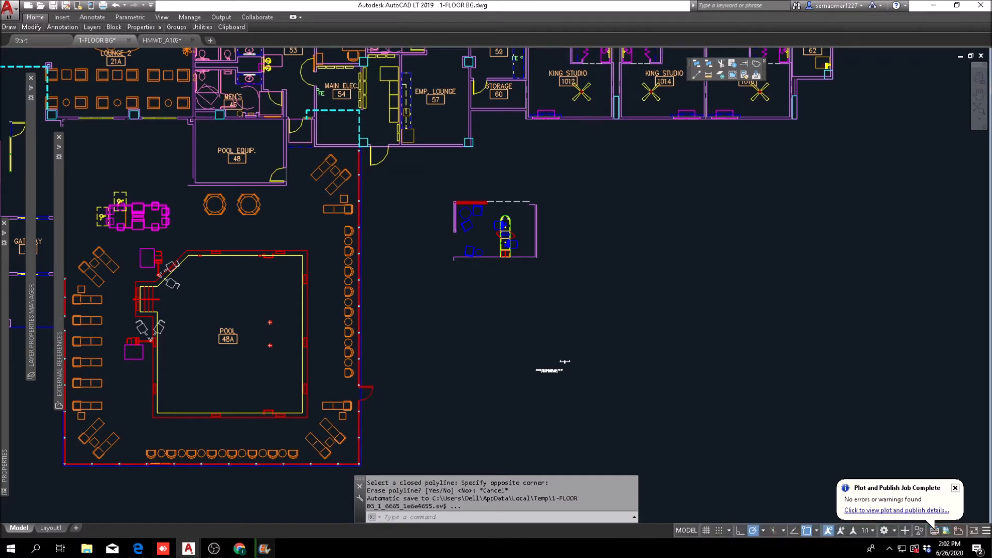
key("Escape")
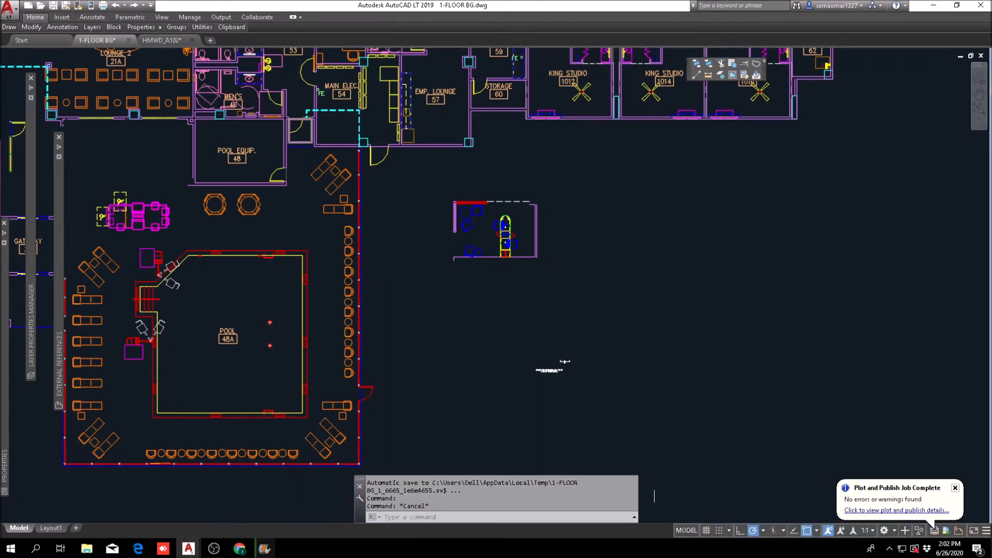
Step: Match the properties of the glazed wall beside the door above Gateway 32 onto the detached layout's left wall
left_click(744, 75)
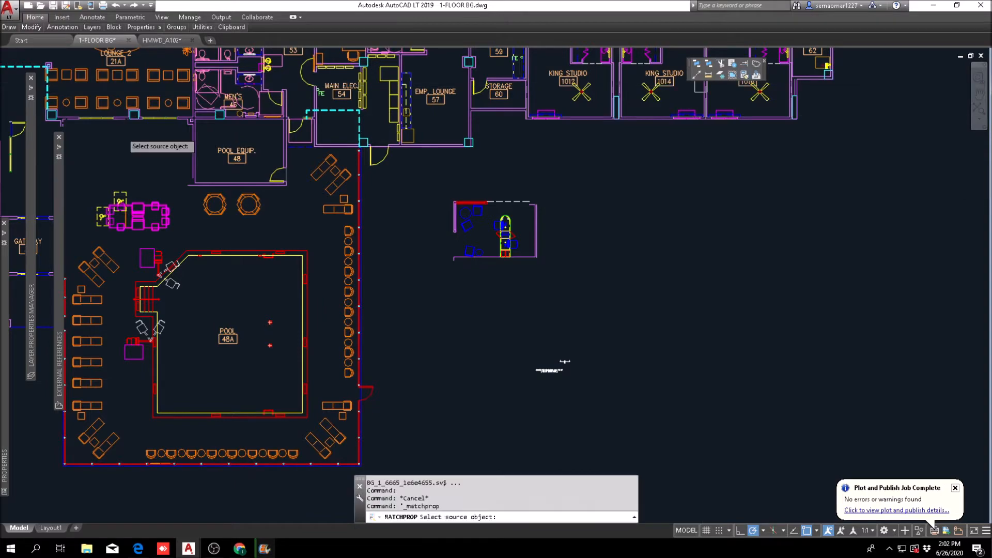
mouse_move(253, 151)
middle_mouse_down()
mouse_move(297, 230)
mouse_move(312, 305)
middle_mouse_up()
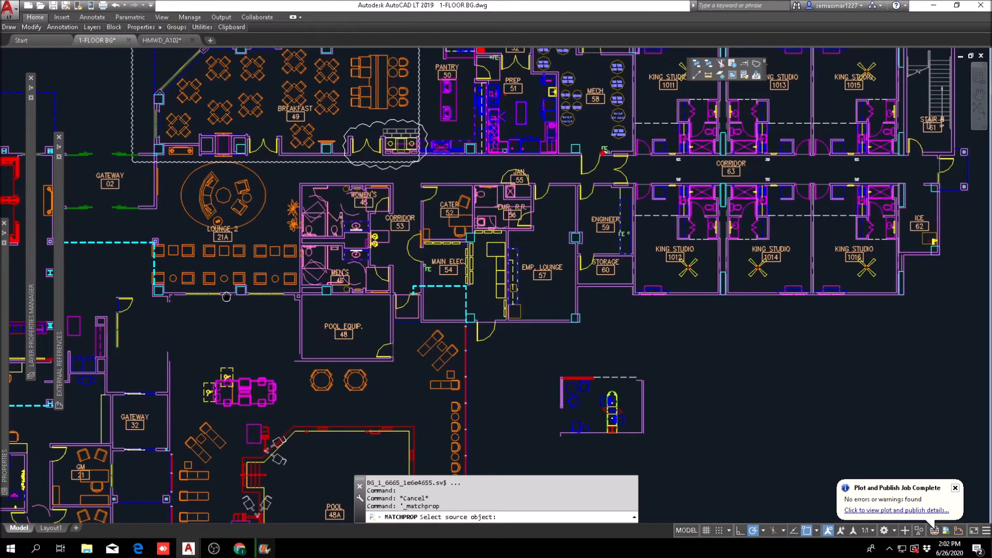
scroll(289, 279, "down", 3)
scroll(358, 274, "up", 10)
left_click(360, 242)
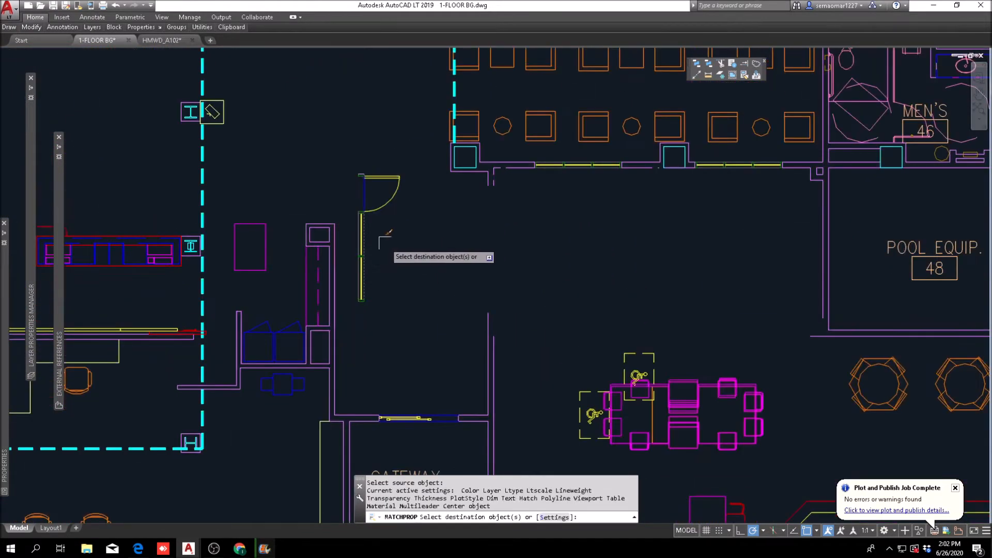
scroll(712, 249, "down", 2)
scroll(610, 269, "down", 5)
scroll(656, 277, "up", 5)
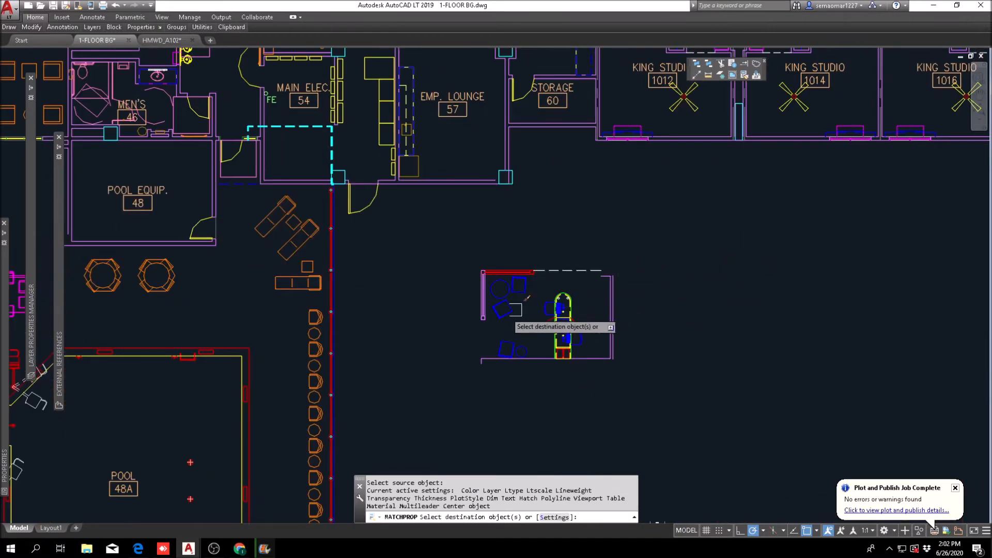
scroll(487, 307, "up", 10)
left_click(443, 410)
middle_click_drag(498, 133, 495, 207)
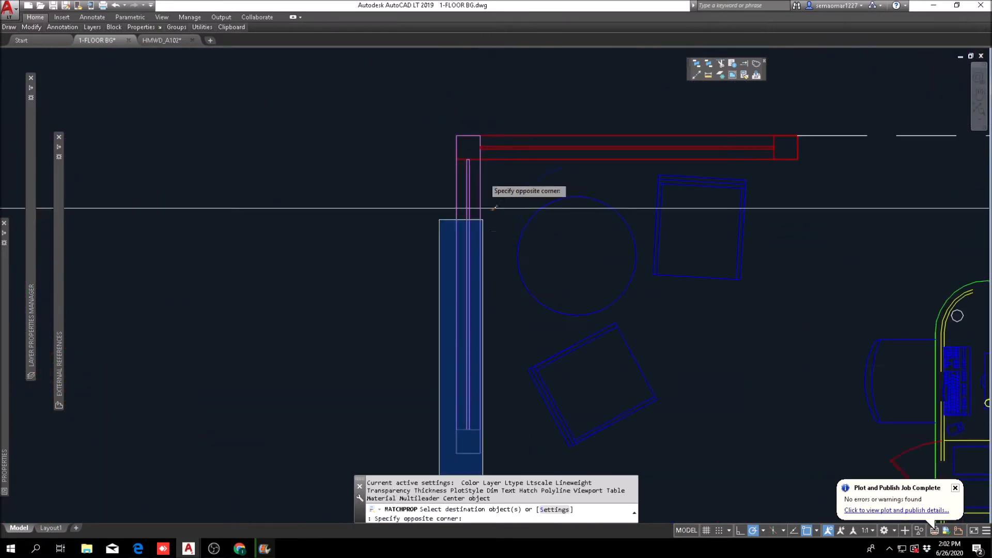
left_click(492, 108)
scroll(529, 150, "down", 4)
Step: Apply the same glazed wall properties to the detached layout's upper red wall
left_click(486, 158)
left_click(662, 126)
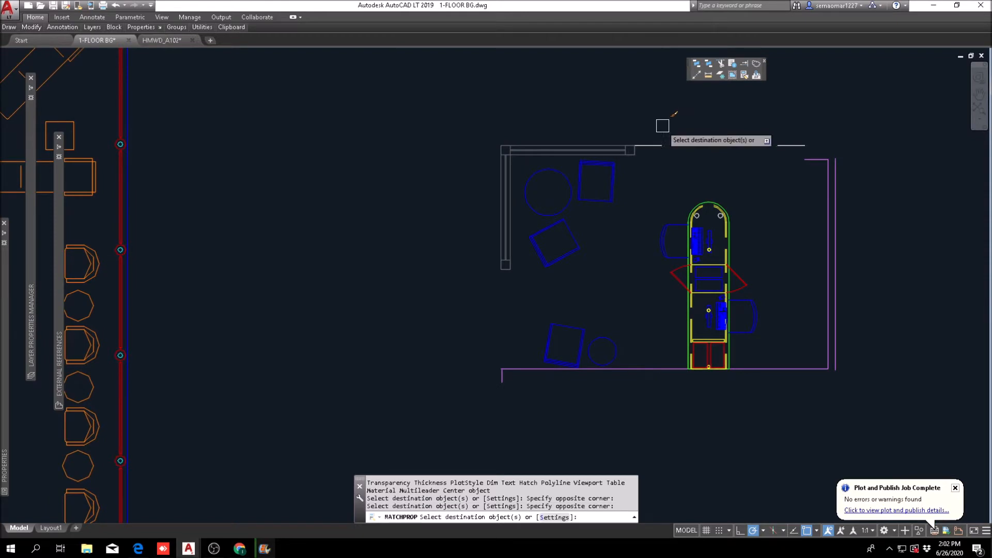
scroll(579, 170, "down", 8)
key("Escape")
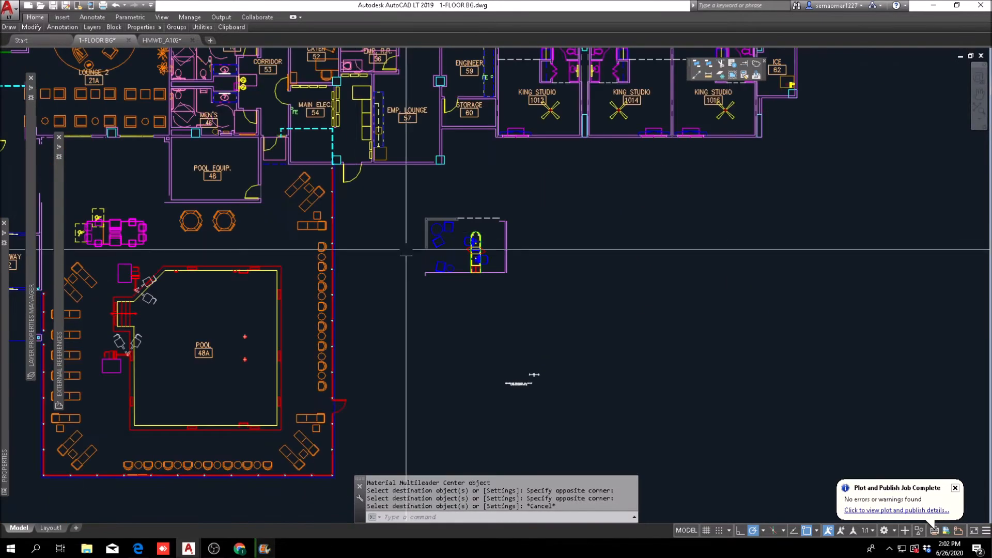
Step: Try to match the properties of a lounge chair beside the pool deck onto the detached layout's upper chair
left_click(745, 75)
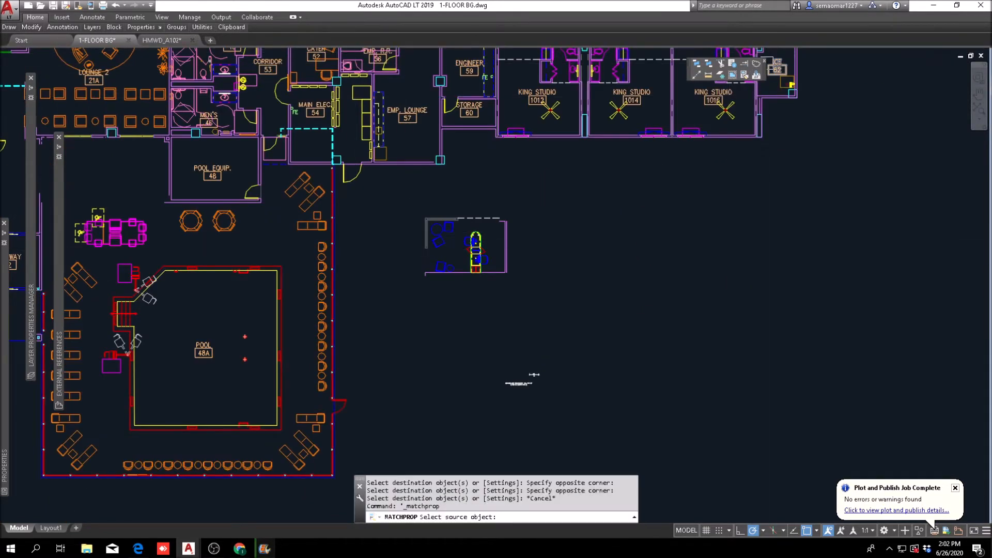
left_click(306, 204)
scroll(421, 237, "up", 8)
left_click(641, 174)
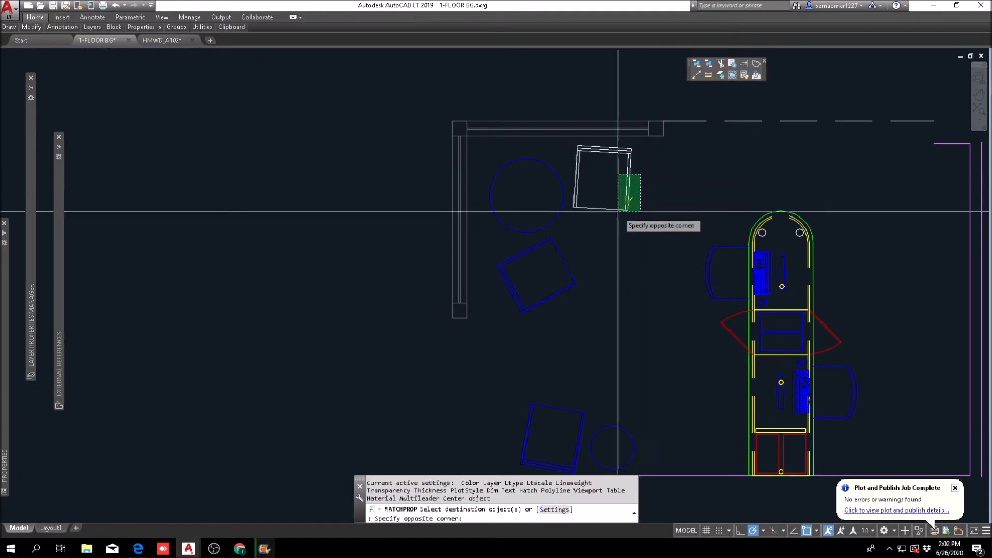
scroll(630, 198, "down", 4)
key("Escape")
key("Escape")
key("Escape")
scroll(615, 230, "down", 4)
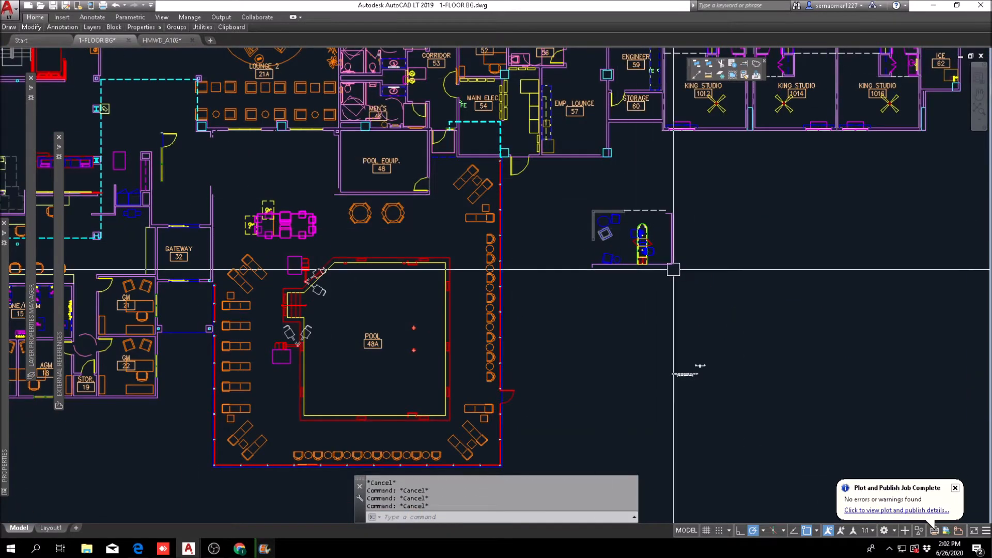
Step: Move the whole detached room layout into the cleared sunroom area between Gateway 32 and Pool Equip. 48
key("Return")
left_click(581, 288)
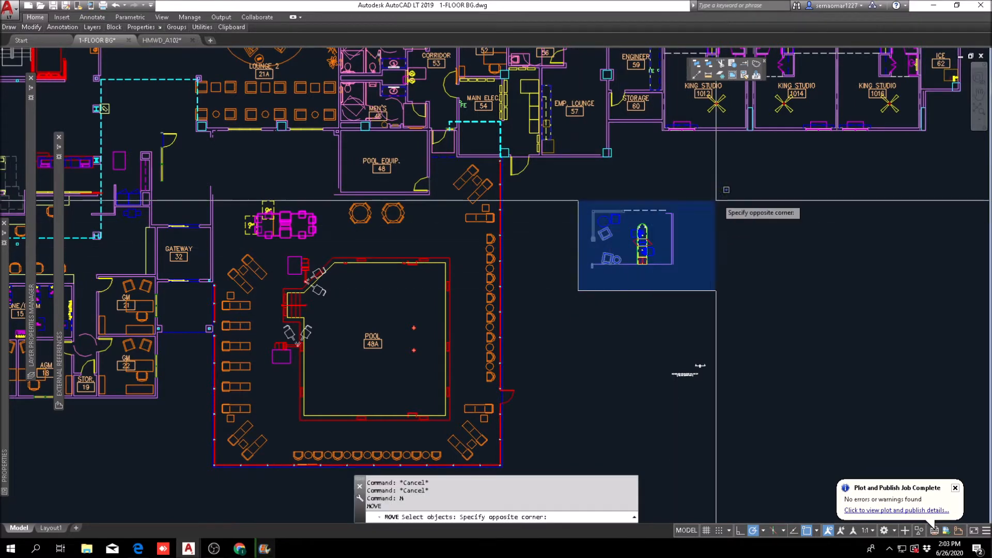
left_click(662, 213)
key("Return")
left_click(657, 215)
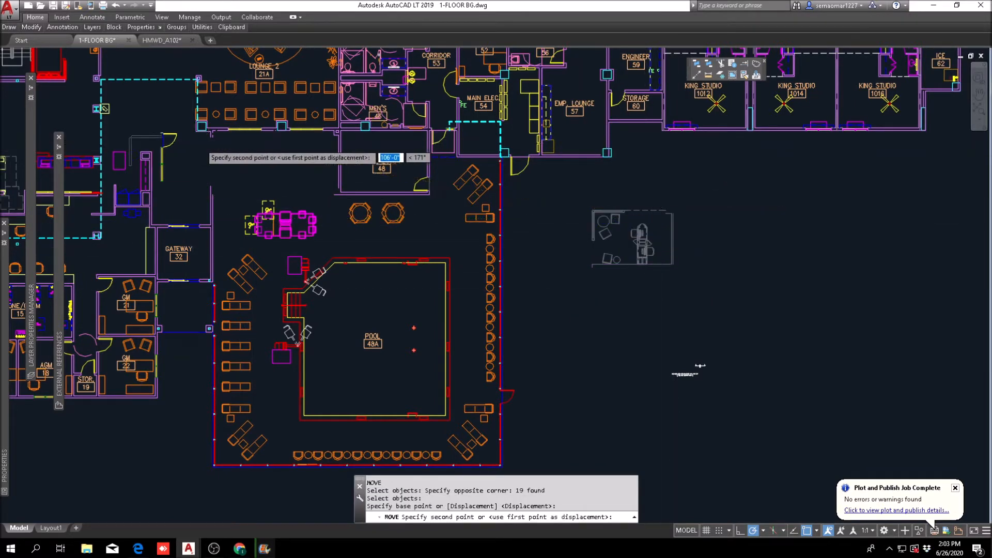
scroll(202, 145, "up", 4)
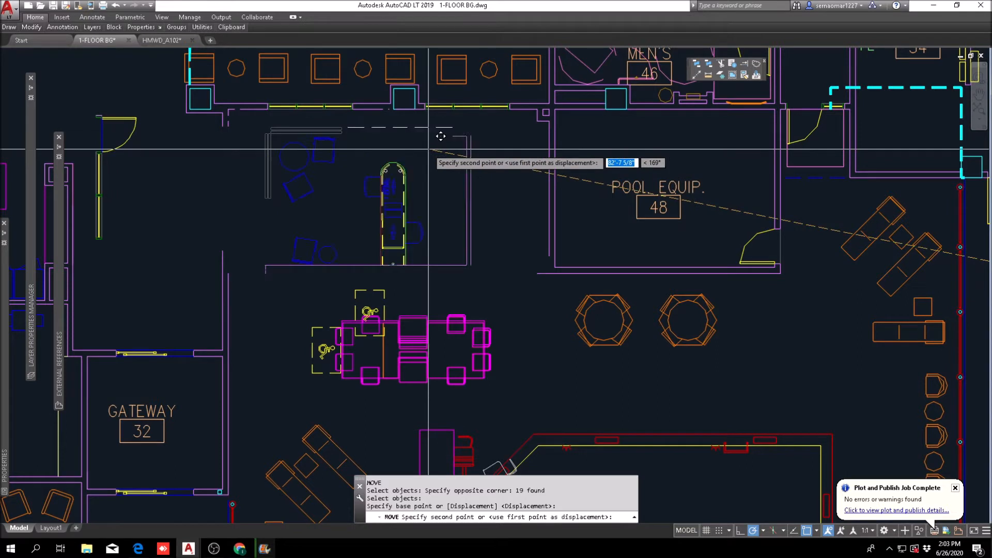
left_click(450, 157)
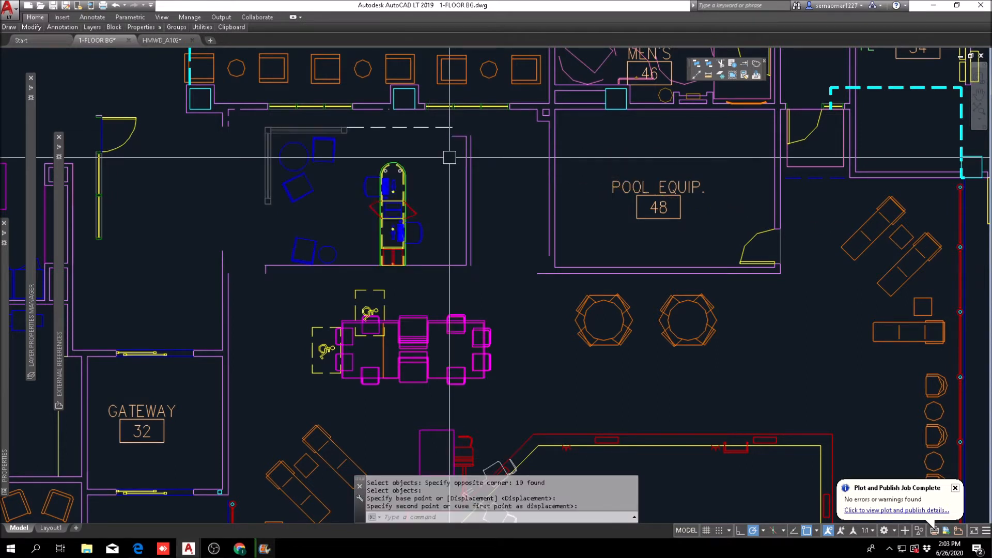
Step: Erase the left window in the wall between Lounge 2 and the relocated room layout
middle_click_drag(398, 170, 540, 285)
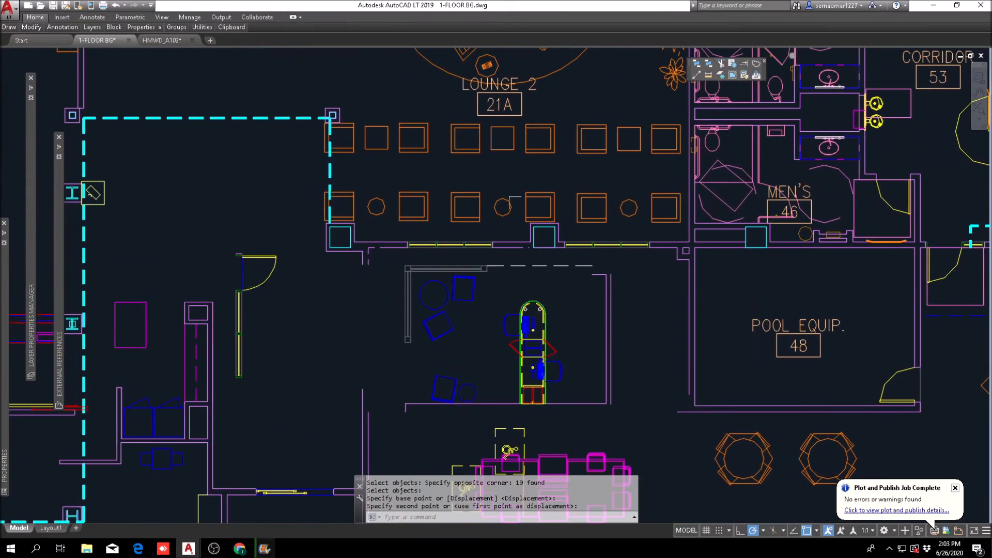
scroll(492, 189, "down", 2)
scroll(492, 237, "down", 3)
scroll(492, 236, "up", 3)
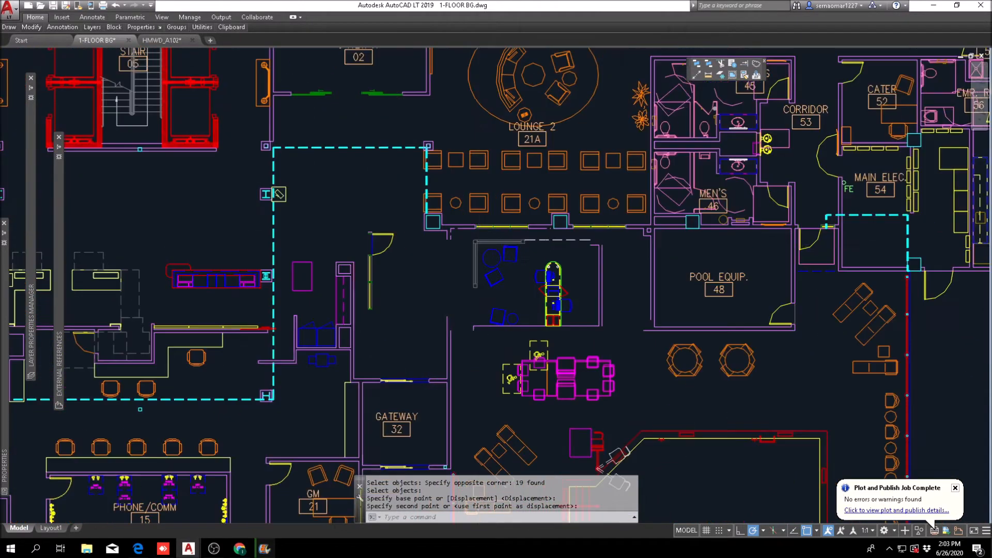
scroll(520, 242, "up", 2)
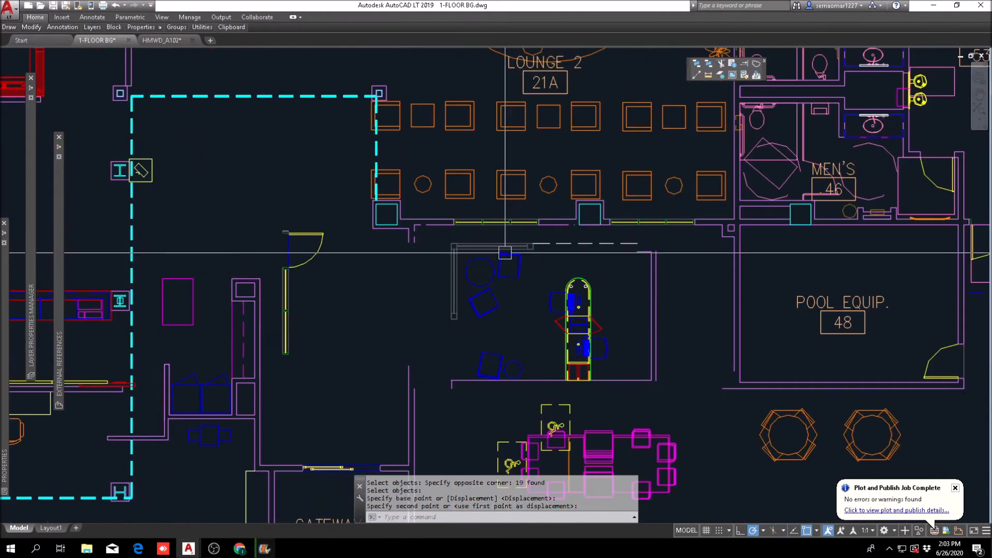
scroll(505, 254, "up", 3)
key("Escape")
type("e")
key("Return")
left_click(370, 222)
left_click(685, 177)
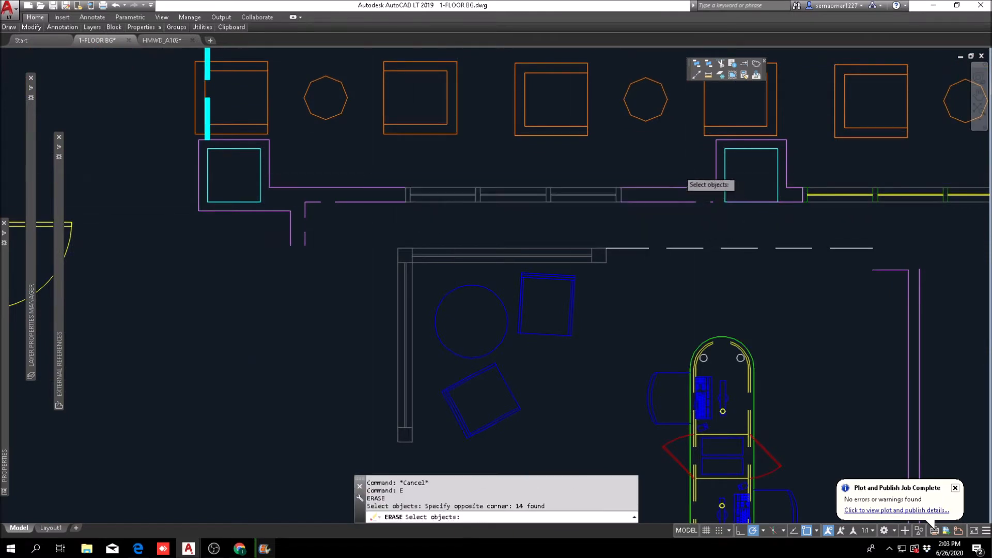
key("Escape")
key("Escape")
key("Escape")
Step: Fillet the wall lines around the left column below Lounge 2 to close its outline at the lower-right corner
scroll(466, 184, "down", 4)
scroll(312, 207, "up", 2)
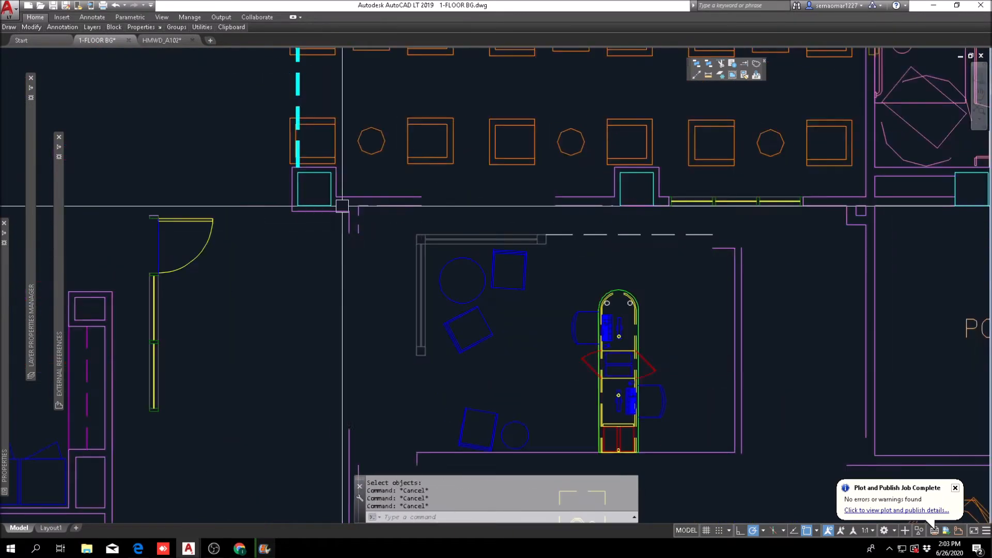
scroll(334, 214, "up", 4)
type("f")
key("Return")
left_click(337, 189)
key("Escape")
Step: Erase the leftover wall stubs to the right of and below the left column
type("e")
key("Return")
left_click(482, 155)
left_click(392, 277)
scroll(467, 203, "down", 2)
scroll(467, 203, "down", 3)
key("Escape")
Step: Move the room layout so its upper-left corner sits against the right face of the left column's outline
type("m")
key("Return")
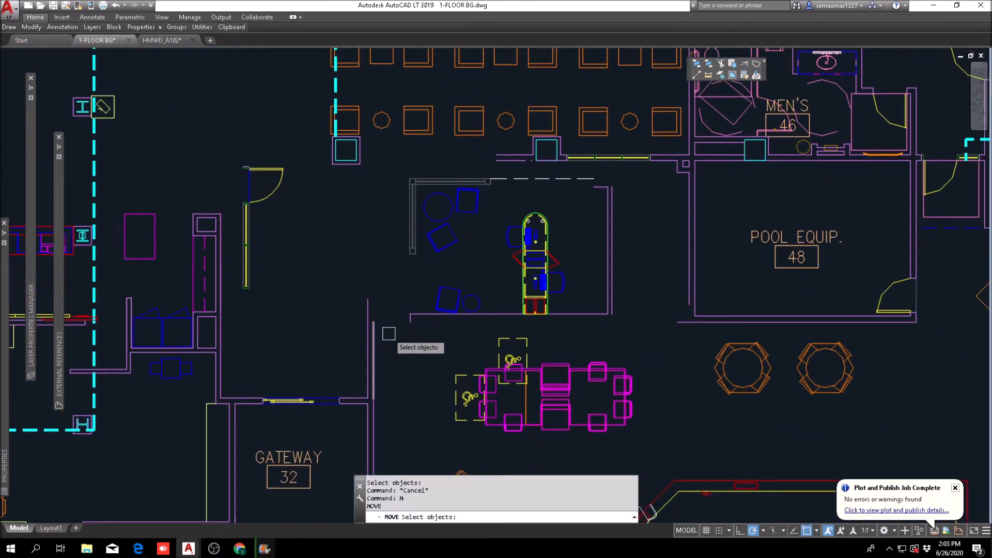
left_click(388, 335)
left_click(622, 175)
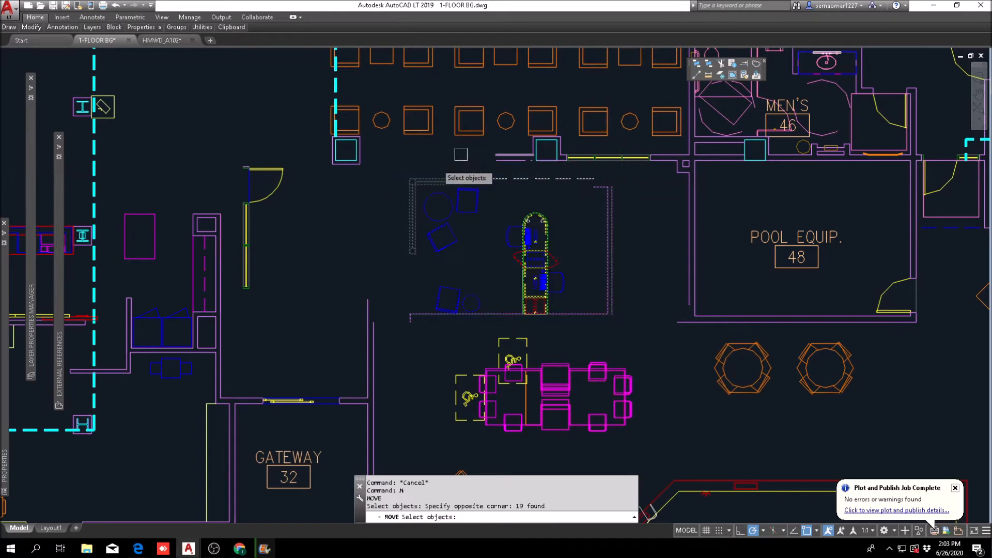
scroll(408, 173, "up", 5)
scroll(397, 199, "down", 2)
left_click(396, 199)
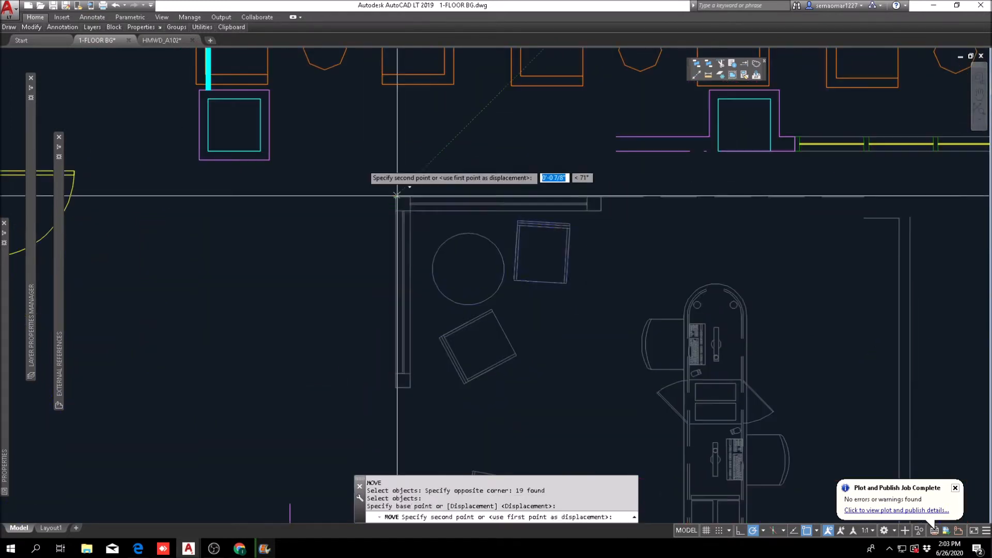
left_click(269, 124)
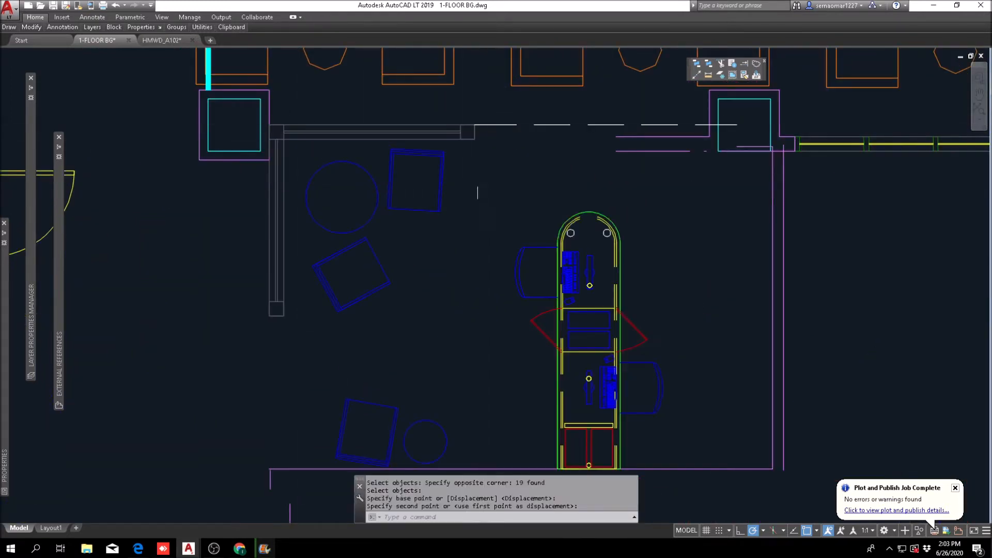
Step: Fillet the wall lines around the second column below Lounge 2 to close its outline at the lower-left corner
scroll(496, 202, "down", 2)
middle_click_drag(638, 221, 588, 236)
scroll(638, 191, "up", 2)
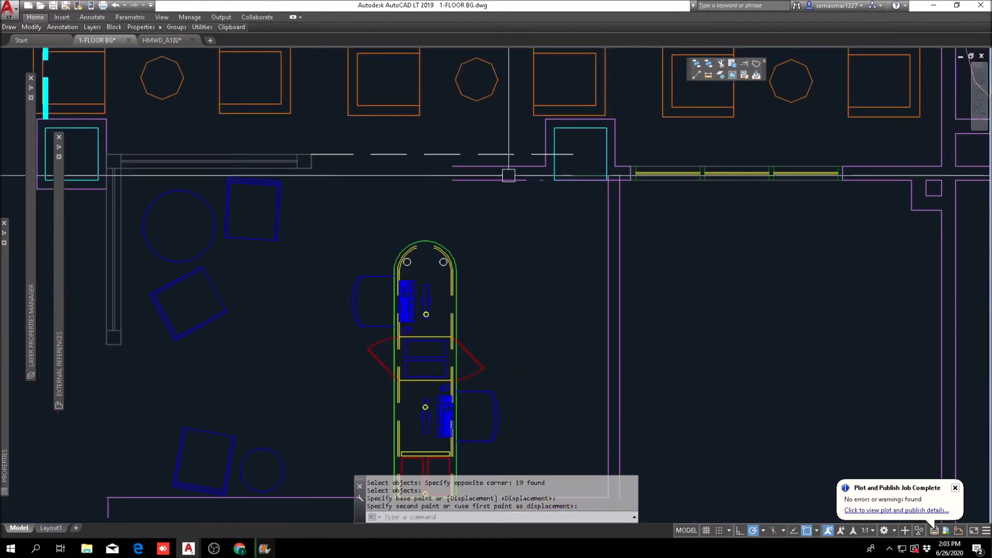
key("Escape")
scroll(508, 175, "up", 2)
scroll(701, 186, "up", 2)
scroll(666, 209, "down", 5)
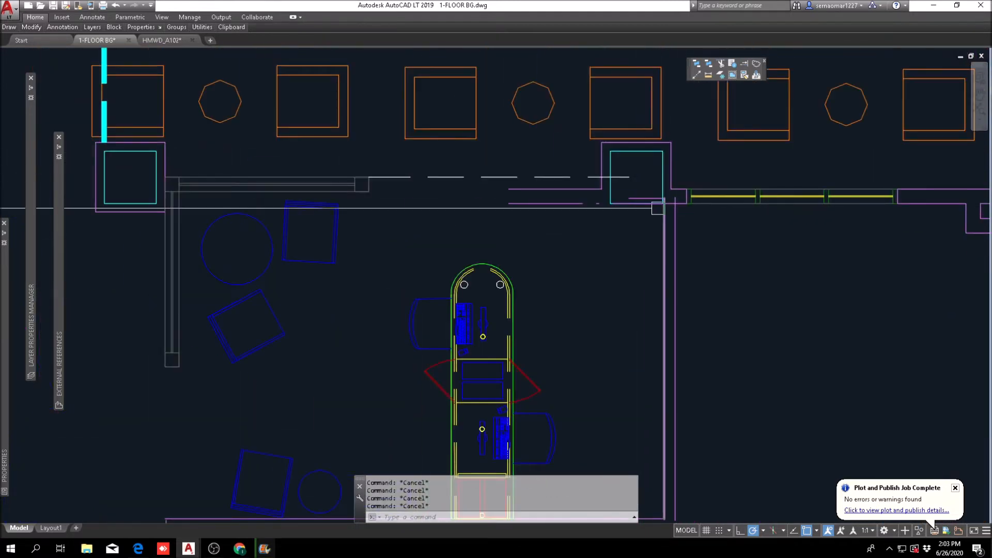
scroll(625, 213, "up", 5)
scroll(625, 213, "down", 5)
scroll(656, 206, "up", 5)
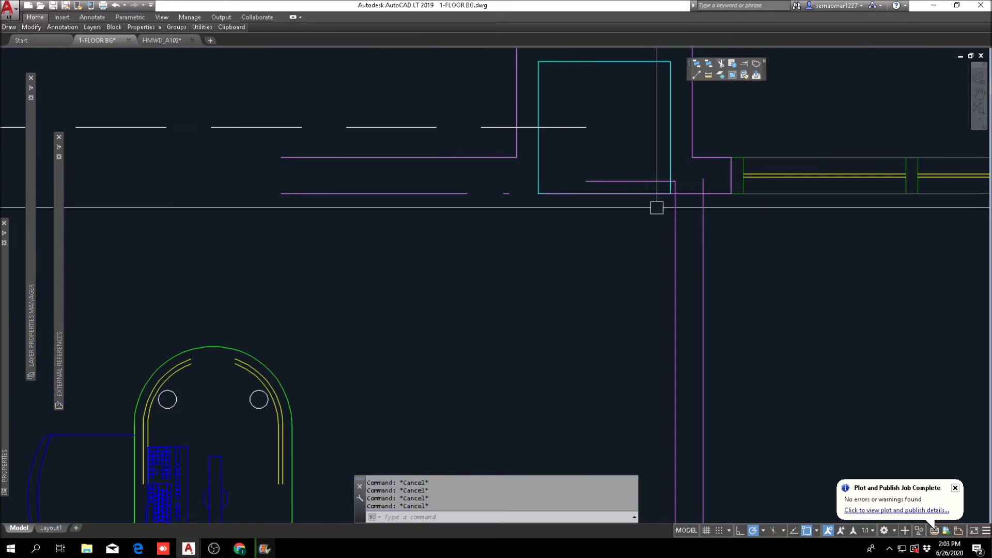
type("f")
key("Return")
left_click(709, 195)
left_click(512, 137)
Step: Erase the leftover wall lines to the left of the second column
type("e")
key("Return")
left_click(500, 145)
left_click(408, 213)
key("Return")
key("Escape")
type("e")
key("Return")
left_click(506, 194)
key("Return")
scroll(509, 195, "down", 3)
key("Escape")
Step: Trim the layout's dashed line where it runs past the left face of the second column's outline
scroll(527, 188, "up", 2)
type("tr")
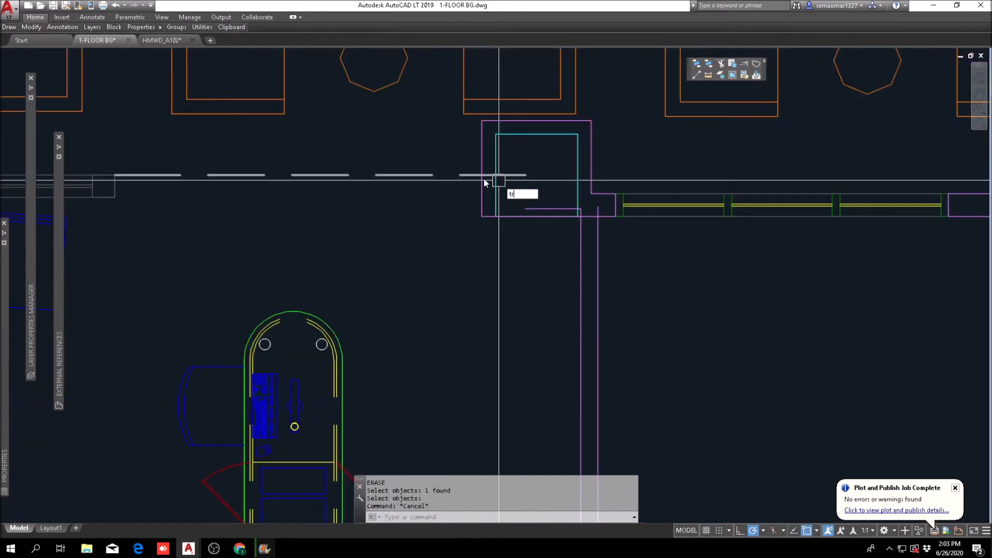
key("Return")
scroll(482, 179, "up", 4)
left_click(513, 123)
left_click(471, 164)
key("Return")
left_click(523, 157)
scroll(527, 156, "down", 2)
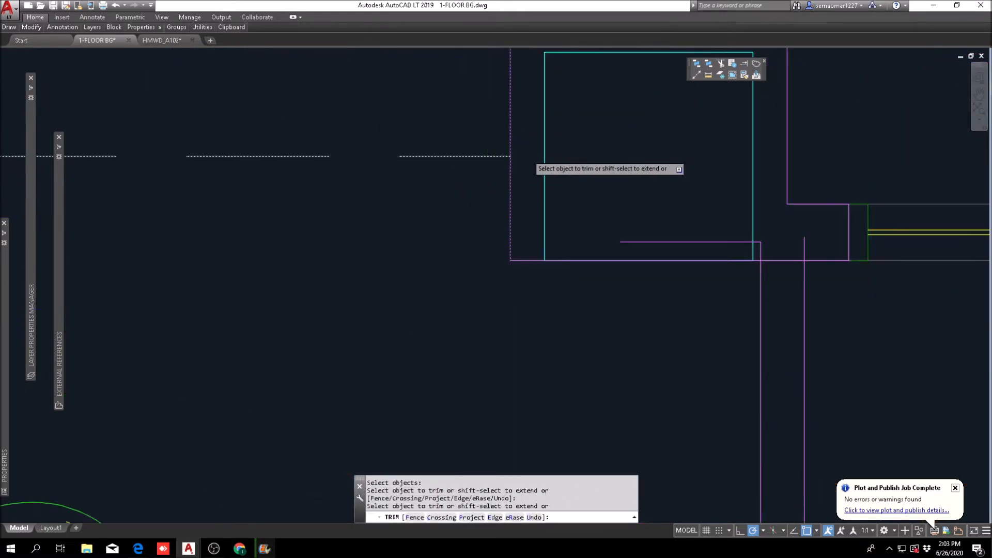
scroll(527, 156, "down", 3)
key("Escape")
key("Escape")
Step: Move the room layout down with a Perpendicular snap so its dashed line aligns with the upper wall line beside the second column
scroll(408, 229, "up", 4)
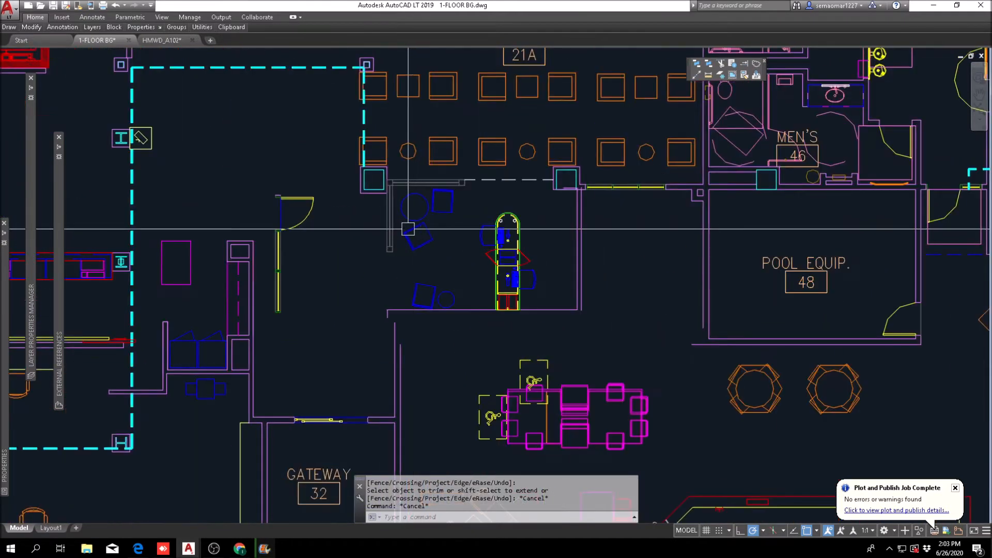
key("Escape")
key("Escape")
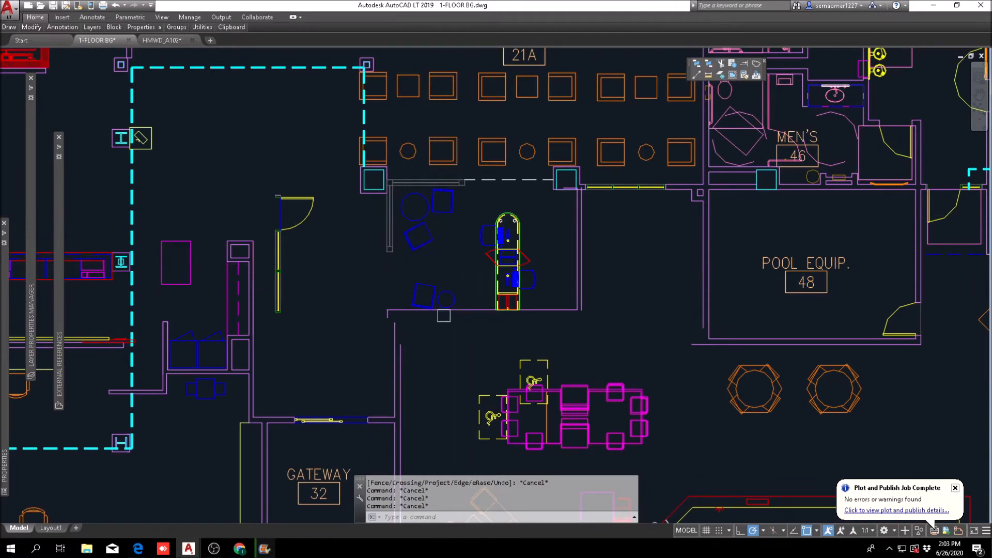
type("m")
key("Return")
left_click(366, 328)
left_click(613, 213)
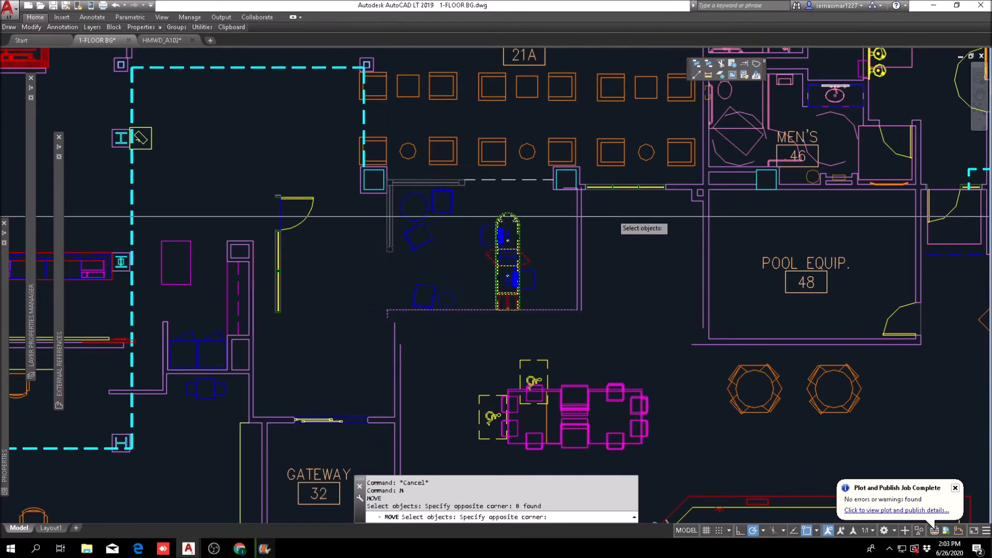
left_click(613, 213)
left_click(370, 271)
scroll(478, 180, "up", 5)
left_click(480, 165)
left_click(266, 253)
middle_click_drag(637, 247, 299, 259)
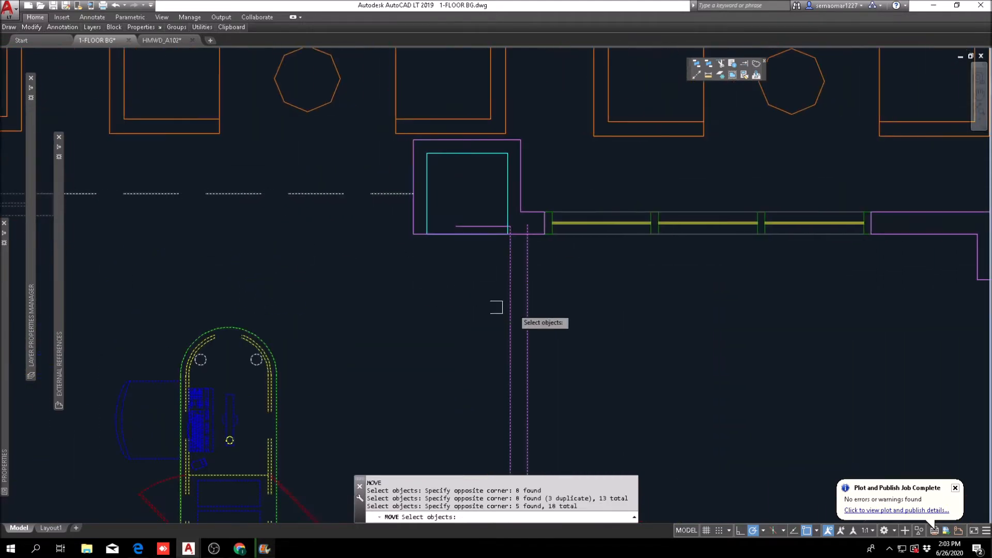
scroll(344, 355, "down", 4)
left_click(352, 340)
left_click(298, 394)
scroll(378, 301, "up", 6)
key("Return")
right_click(348, 294, "shift")
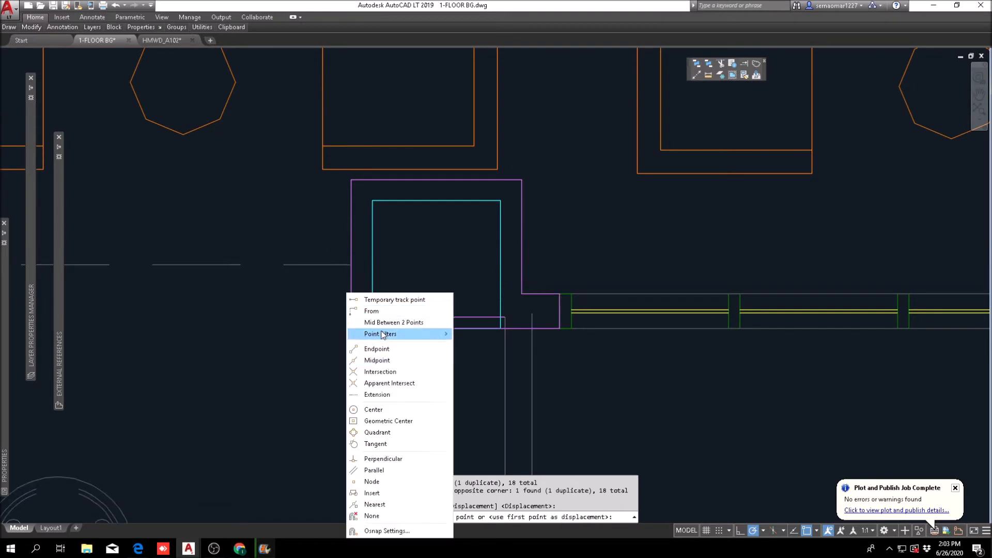
left_click(382, 459)
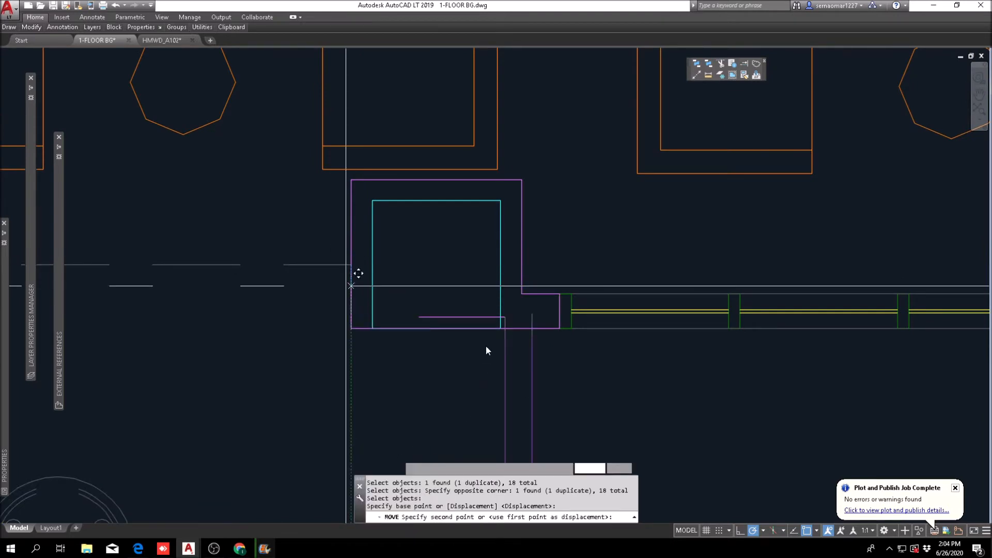
scroll(556, 283, "down", 6)
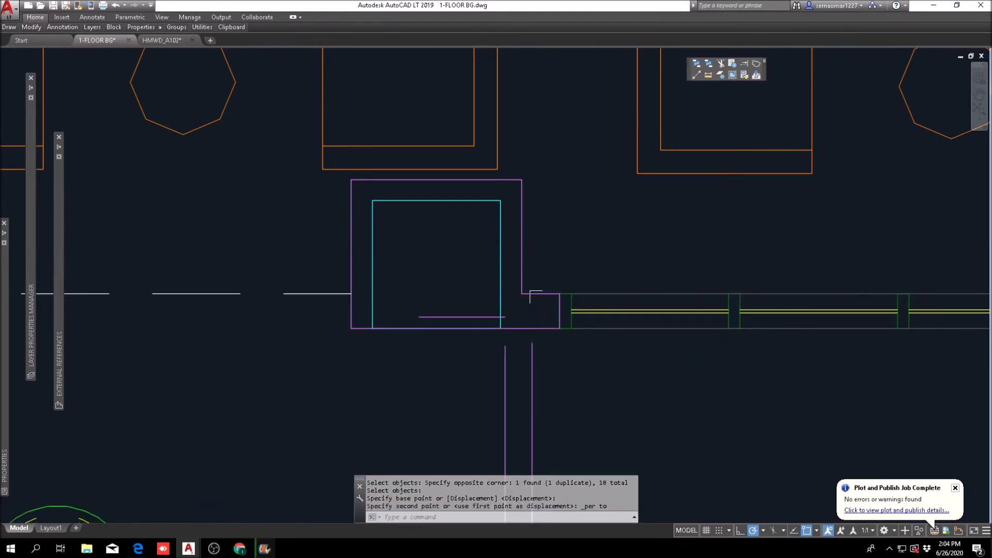
Step: Erase the short stray line inside the second column below Lounge 2
key("Escape")
key("Escape")
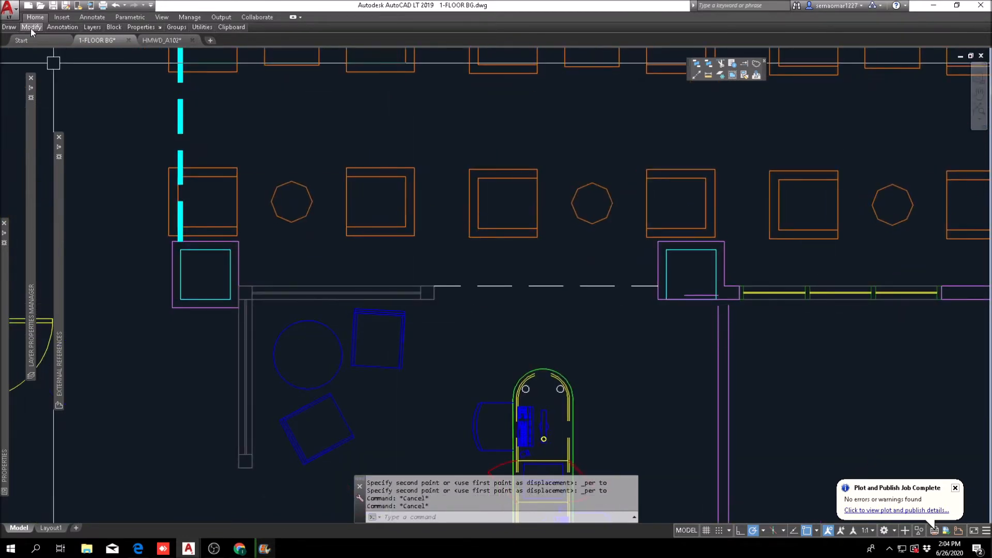
left_click(31, 27)
type("e")
key("Return")
left_click(701, 296)
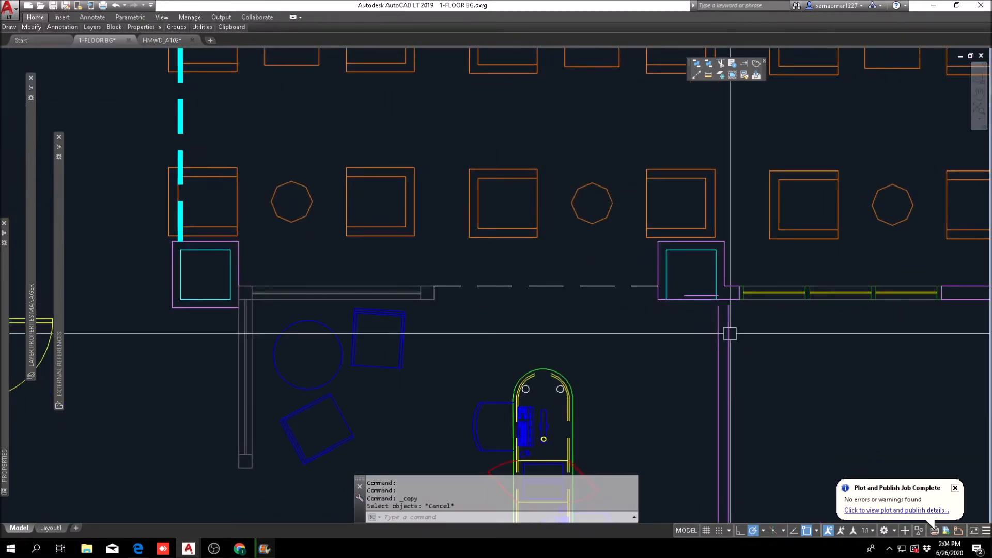
scroll(705, 289, "up", 2)
key("Return")
middle_click_drag(723, 341, 512, 290)
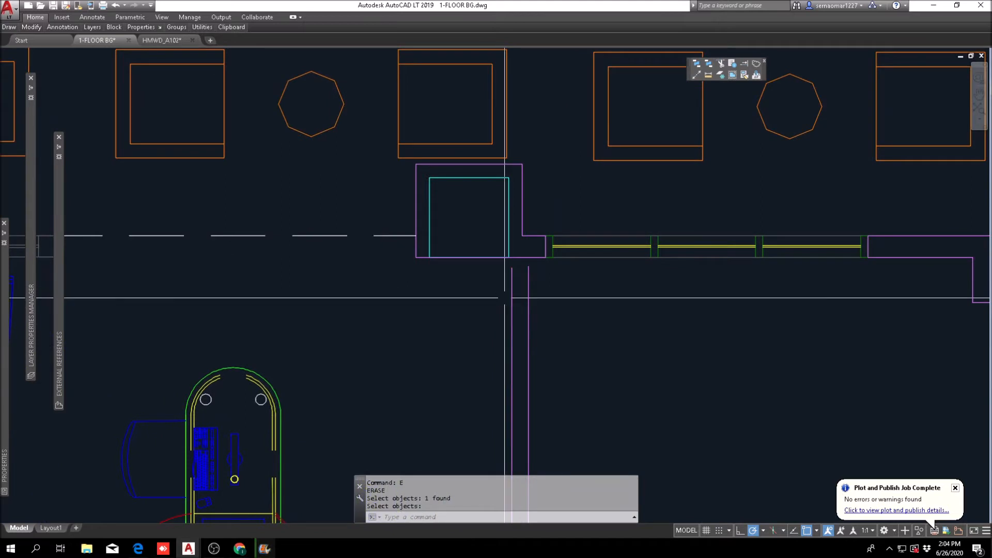
Step: Extend the two vertical lines of the layout's right-hand wall up to the bottom edge of the second column and window wall
scroll(504, 298, "down", 2)
key("Escape")
key("Escape")
left_click(748, 62)
left_click(546, 233)
left_click(505, 292)
key("Return")
left_click(553, 293)
left_click(501, 316)
key("Escape")
key("Escape")
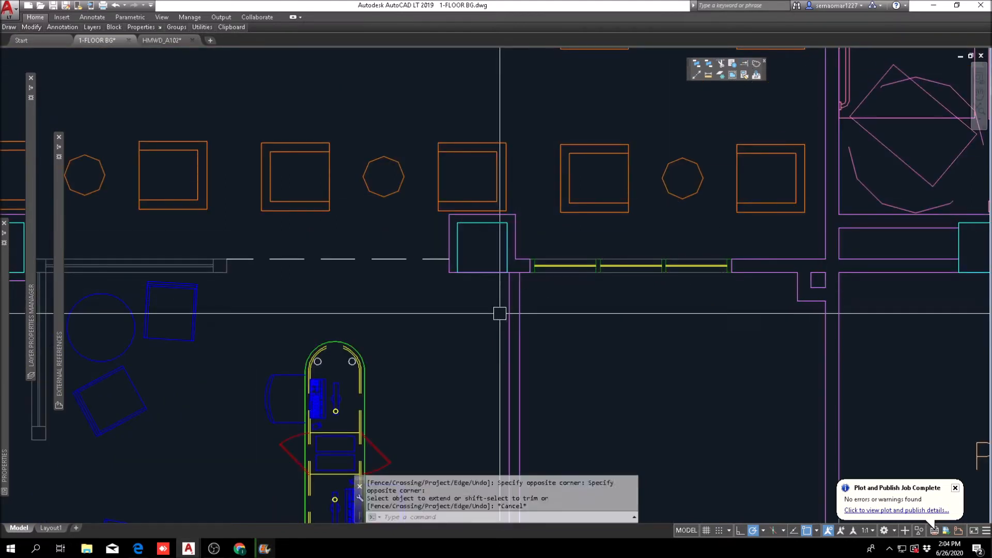
Step: Trim the horizontal line between the two vertical wall lines below the second column to open the wall junction
scroll(524, 278, "up", 4)
type("tr")
key("Return")
left_click(565, 196)
left_click(456, 291)
scroll(488, 274, "up", 4)
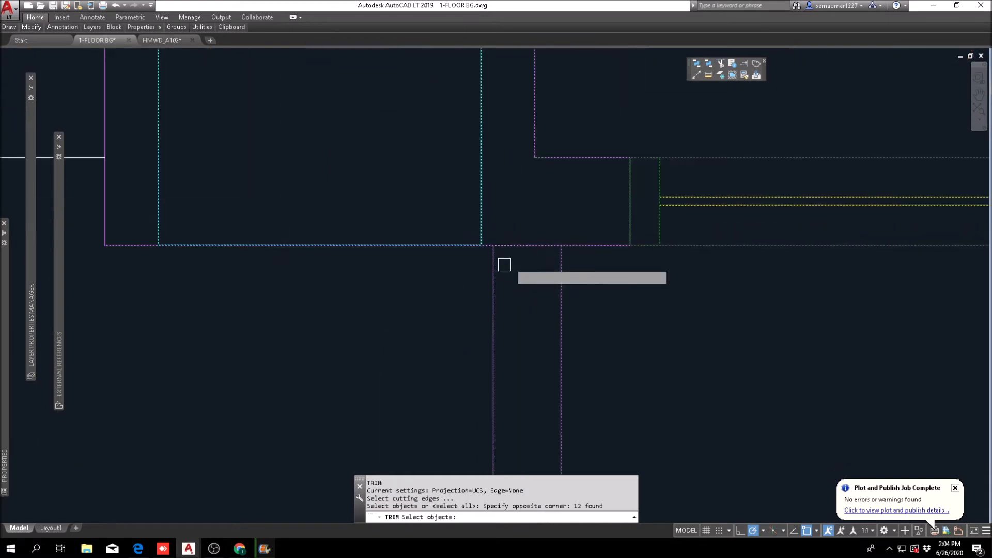
key("Return")
scroll(526, 249, "down", 6)
key("Escape")
Step: Offset the room's bottom wall line 6" downward to form the wall's outer face
scroll(414, 344, "up", 4)
middle_click_drag(580, 336, 408, 337)
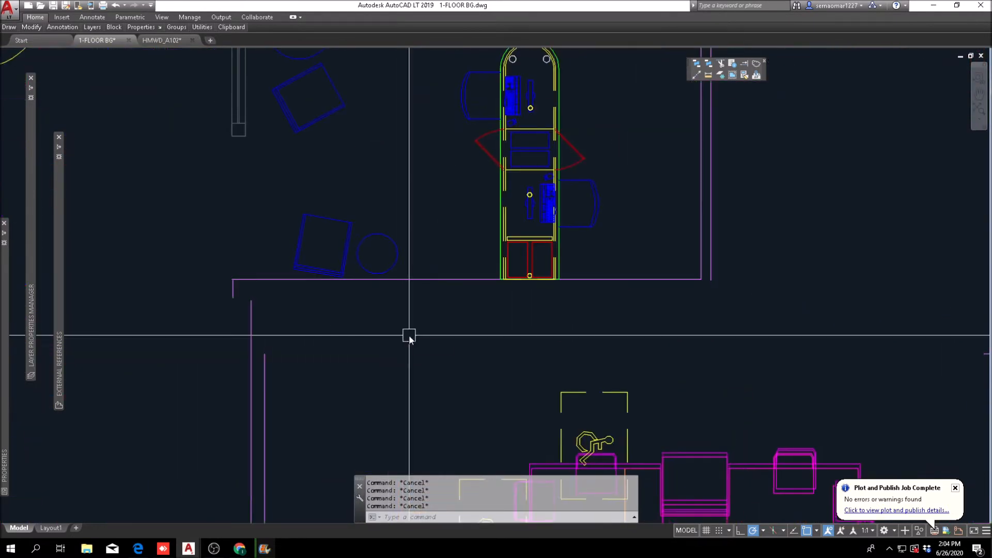
type("o")
key("Return")
type("6")
key("Return")
left_click(233, 280)
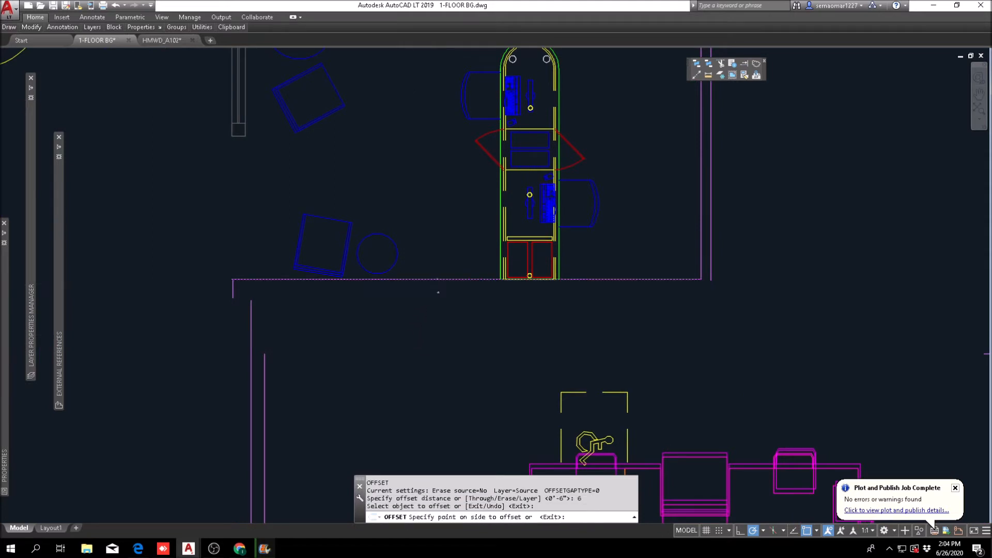
left_click(372, 337)
key("Escape")
key("Escape")
Step: Fillet the new outer bottom wall line with the right-hand wall's outer line to close the lower-right corner
middle_click_drag(615, 291, 316, 325)
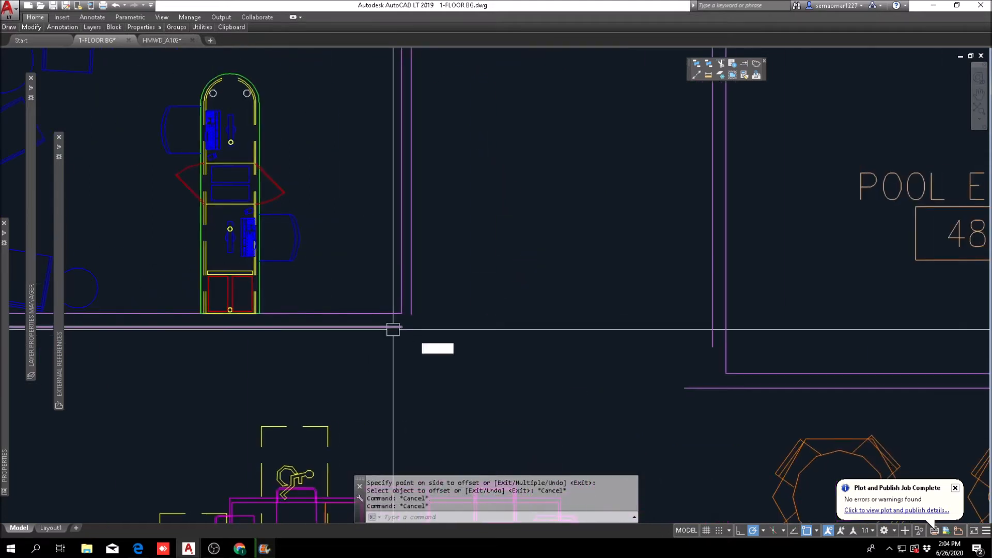
type("f")
key("Return")
left_click(392, 327)
left_click(412, 310)
key("Escape")
key("Escape")
Step: Measure the vertical distance from the room's outer lower-right corner up to the wall junction at the second column
left_click(708, 75)
left_click(411, 326)
scroll(410, 327, "down", 2)
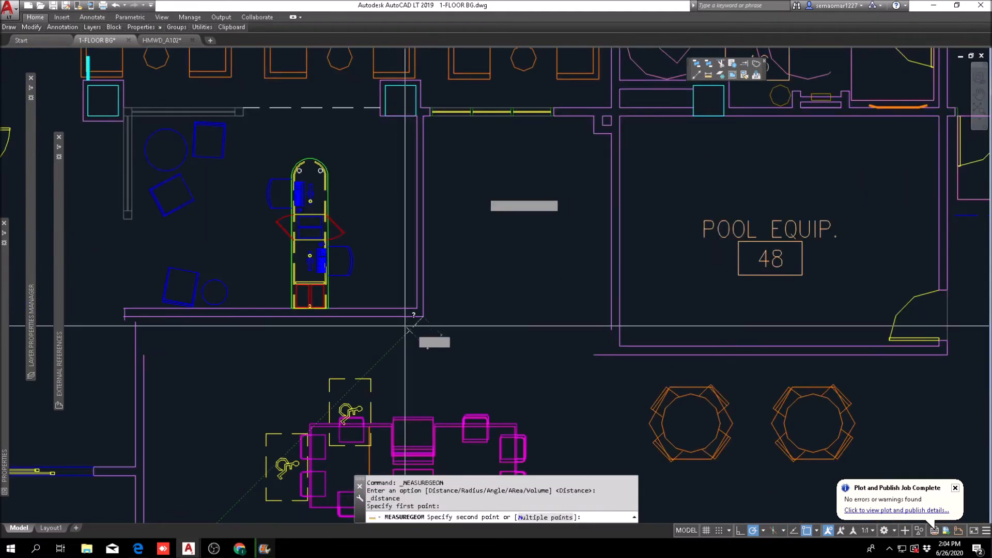
scroll(453, 81, "up", 2)
scroll(437, 101, "up", 2)
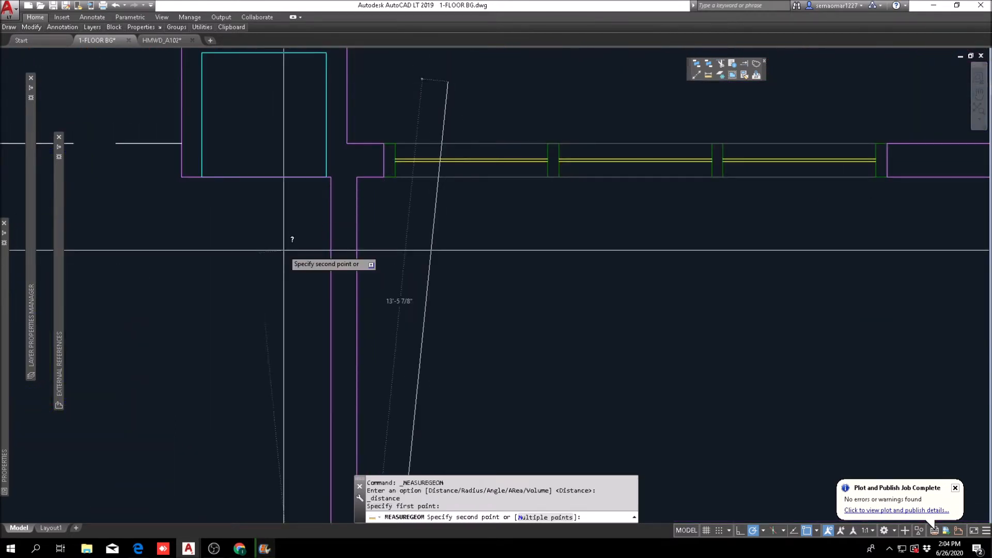
left_click(357, 176)
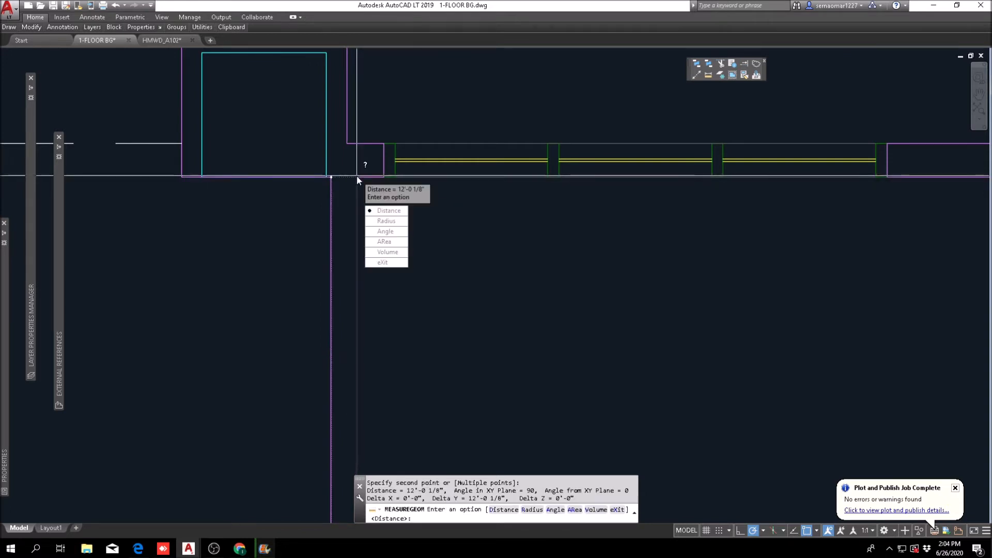
key("Escape")
key("Escape")
key("Escape")
key("Escape")
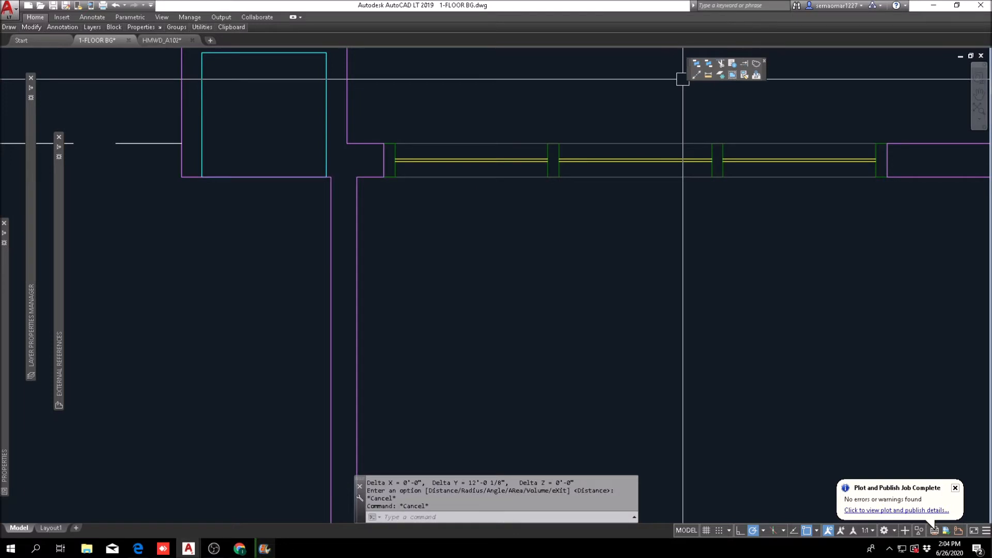
Step: Recheck the length of the right-hand wall's outer face, measuring from its top end down to the bottom wall
left_click(709, 76)
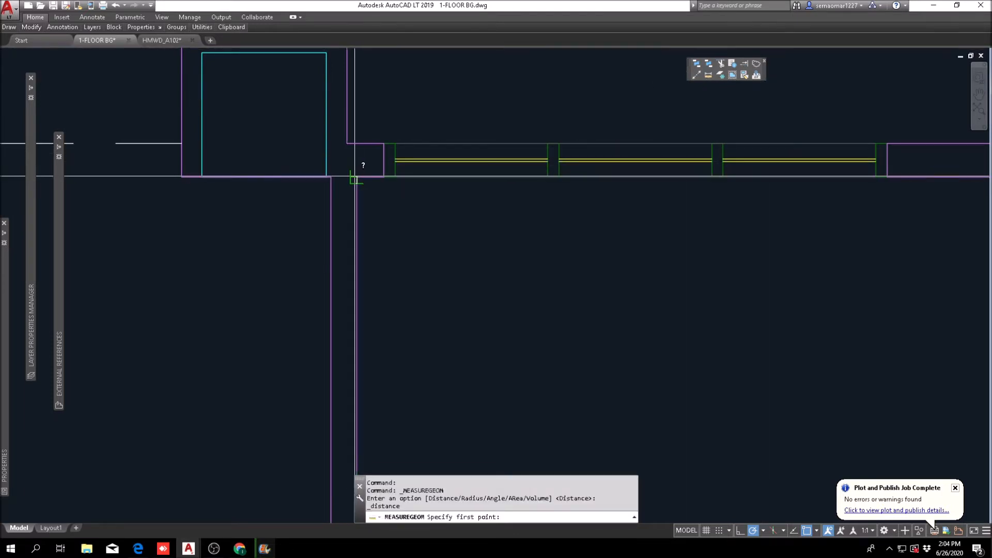
left_click(356, 177)
scroll(362, 173, "down", 2)
middle_click_drag(406, 261, 427, 104)
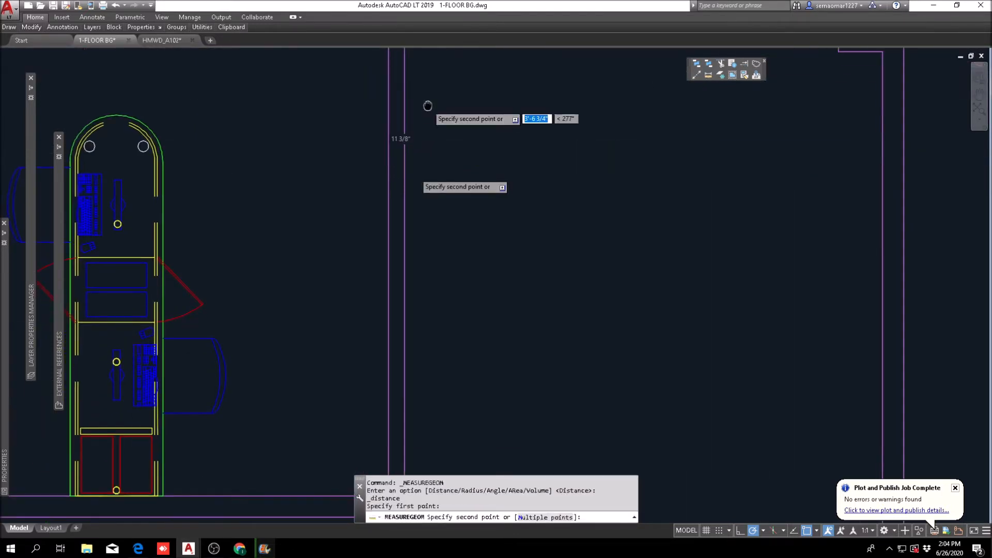
middle_click_drag(413, 351, 427, 194)
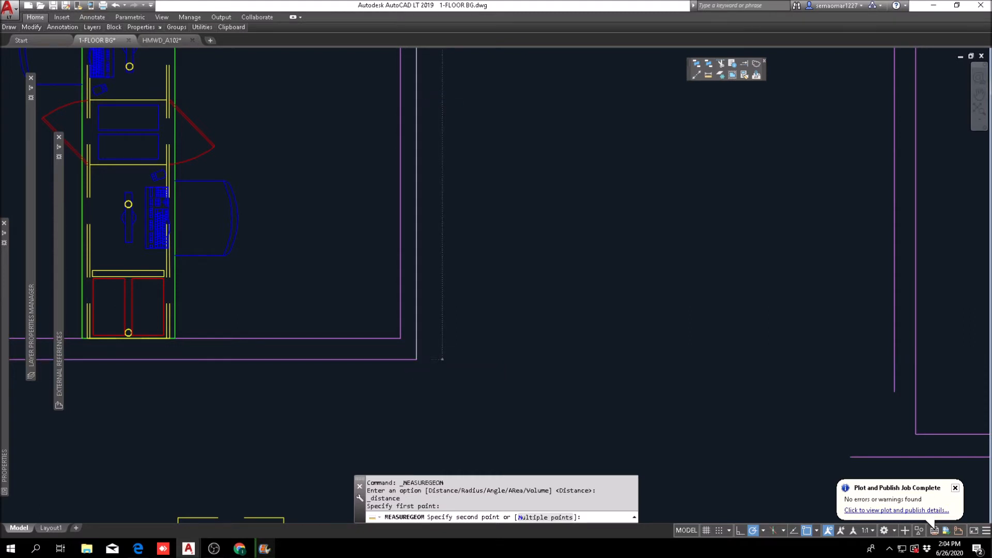
left_click(413, 359)
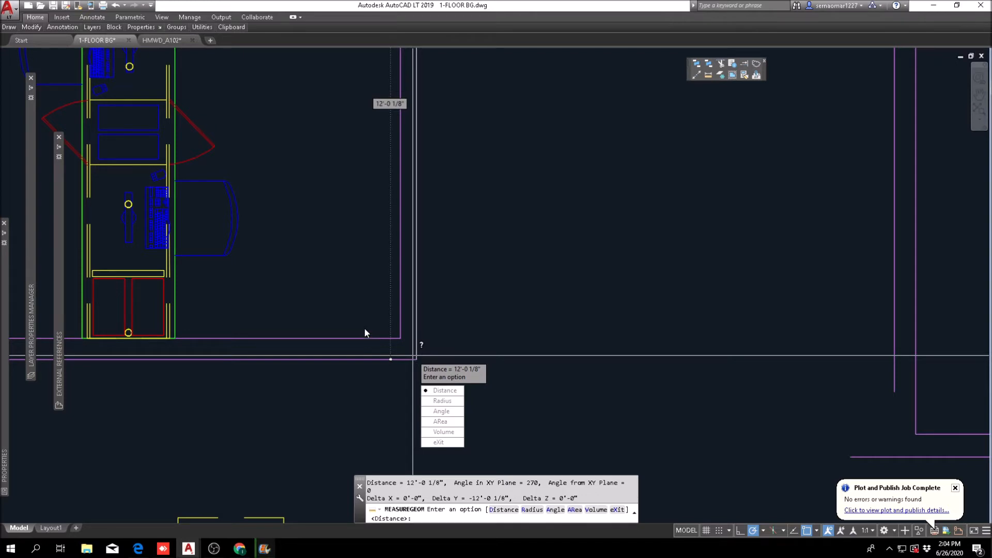
key("Escape")
key("Escape")
key("Escape")
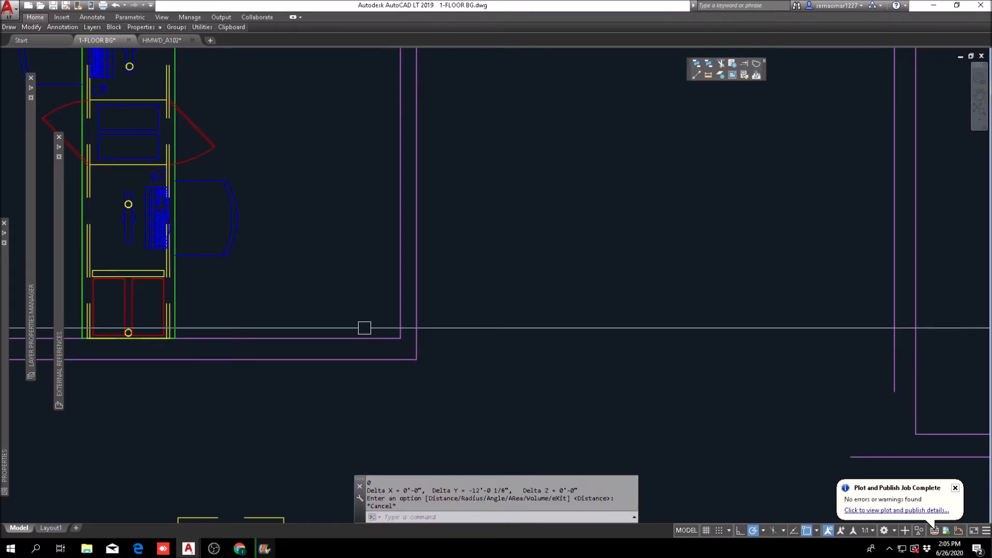
scroll(442, 304, "down", 6)
middle_click_drag(452, 250, 470, 260)
scroll(420, 235, "up", 2)
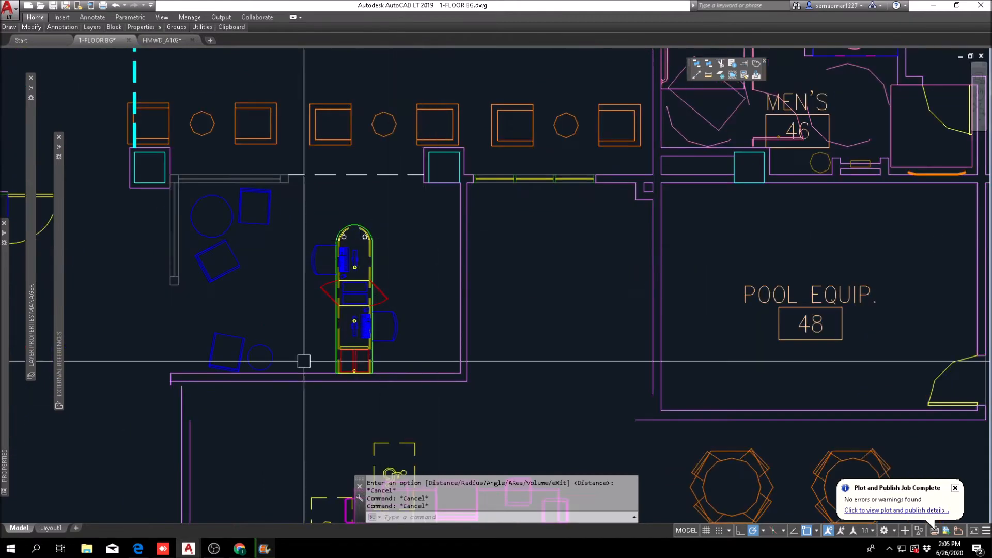
key("Escape")
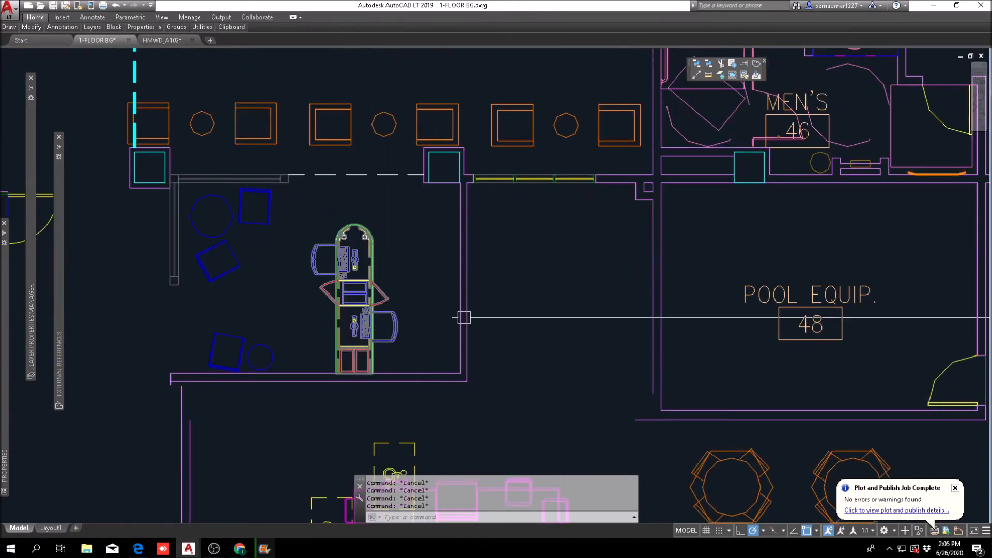
Step: Offset the short wall line beside the second column 12' downward as a reference for the bottom wall
type("o")
key("Return")
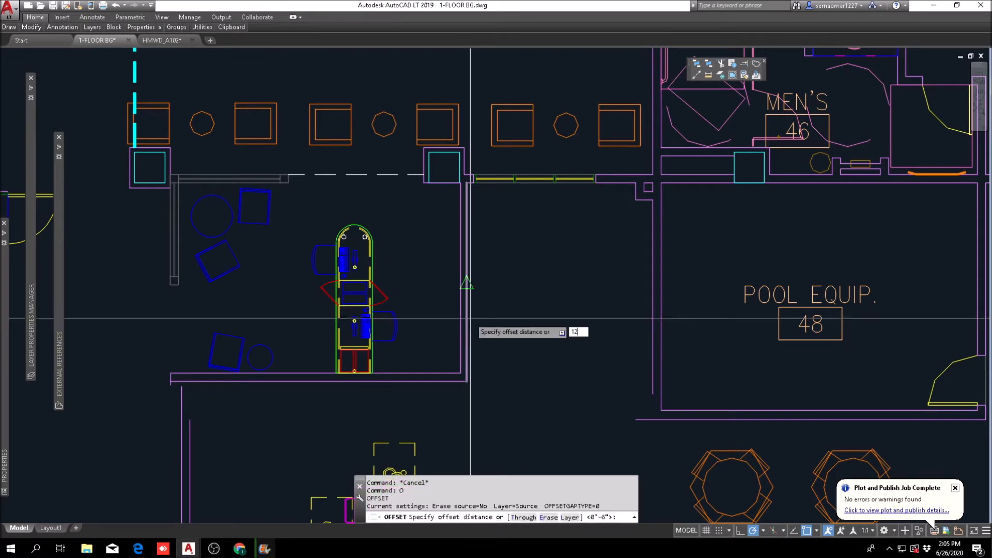
scroll(465, 181, "up", 5)
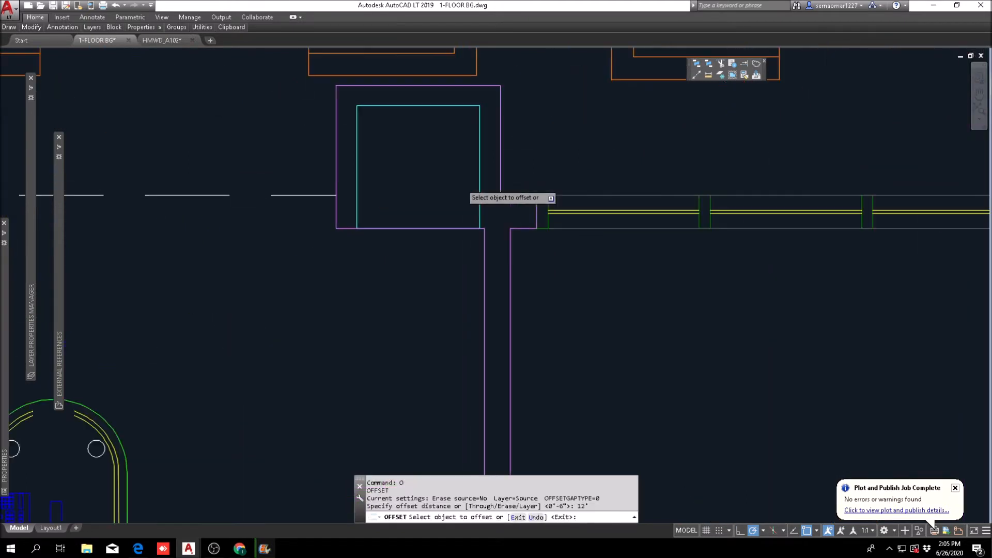
left_click(523, 227)
scroll(523, 227, "down", 5)
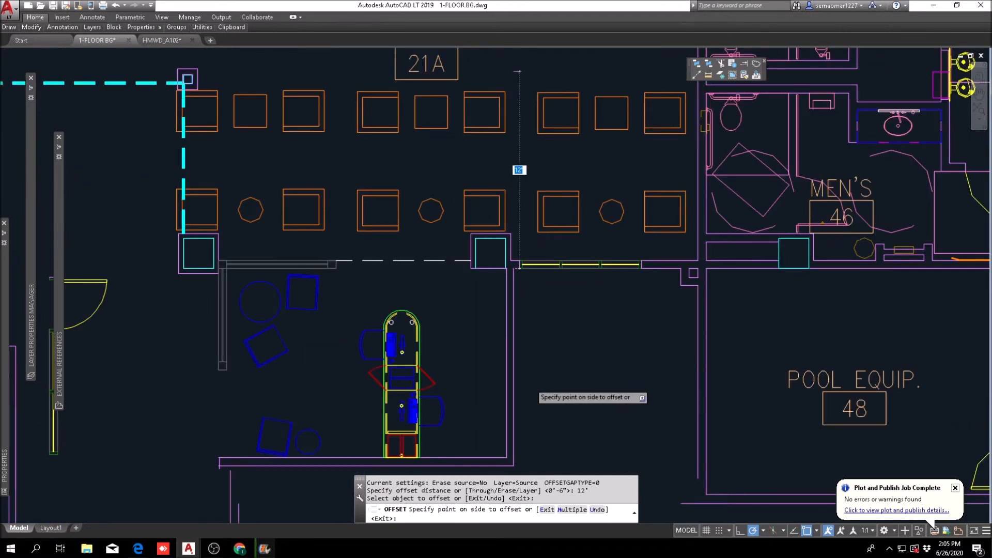
left_click(523, 226)
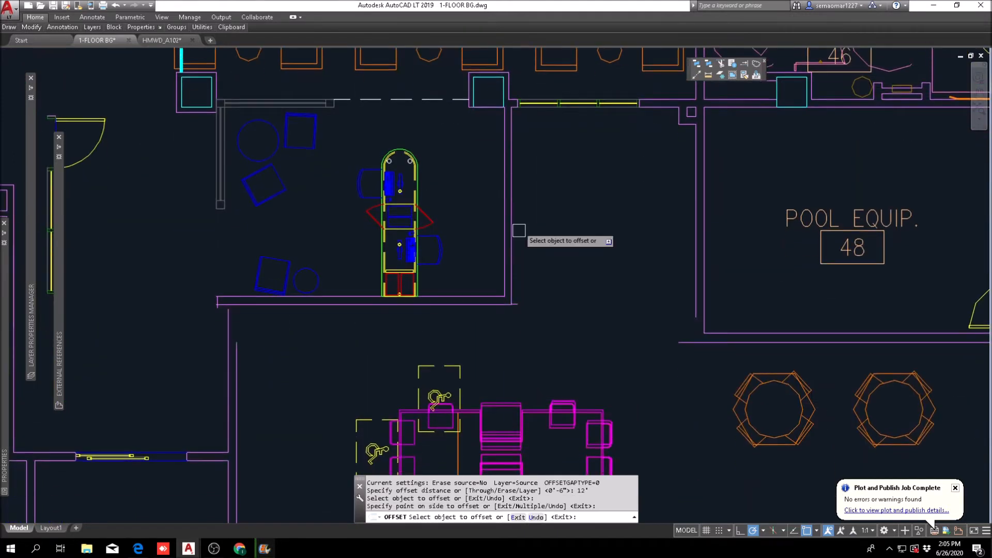
scroll(518, 299, "up", 5)
key("Escape")
key("Escape")
Step: Move the bottom wall lines, the seating beside them and the desk so the wall's outer face aligns with the 12' reference line
type("m")
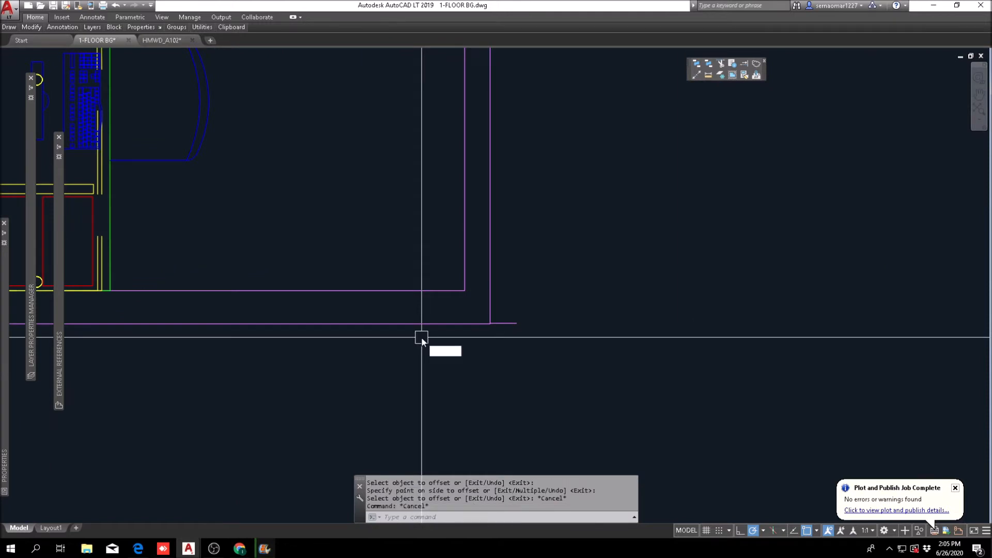
key("Return")
left_click(421, 270)
left_click(381, 343)
scroll(385, 346, "down", 5)
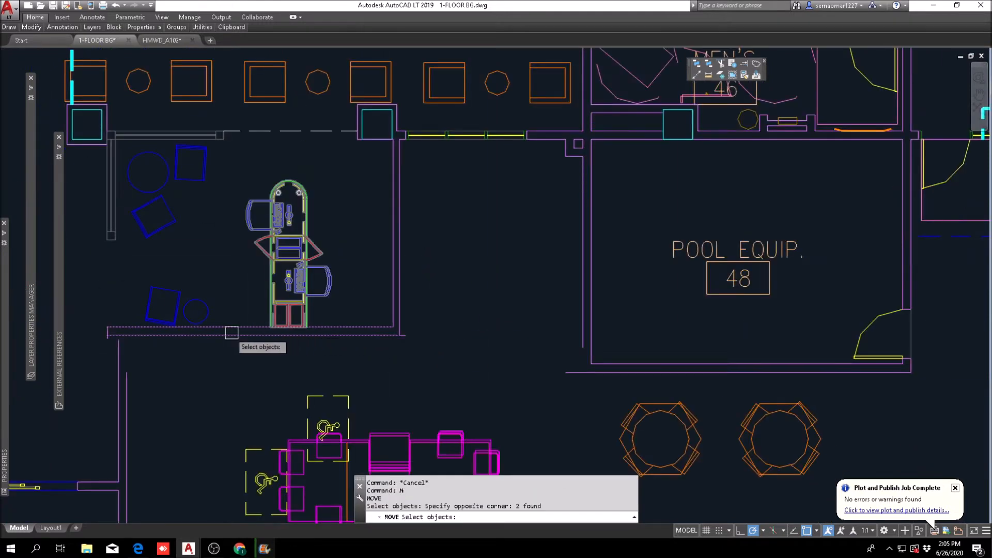
left_click(82, 354)
left_click(239, 276)
left_click(235, 357)
left_click(350, 179)
scroll(406, 336, "up", 6)
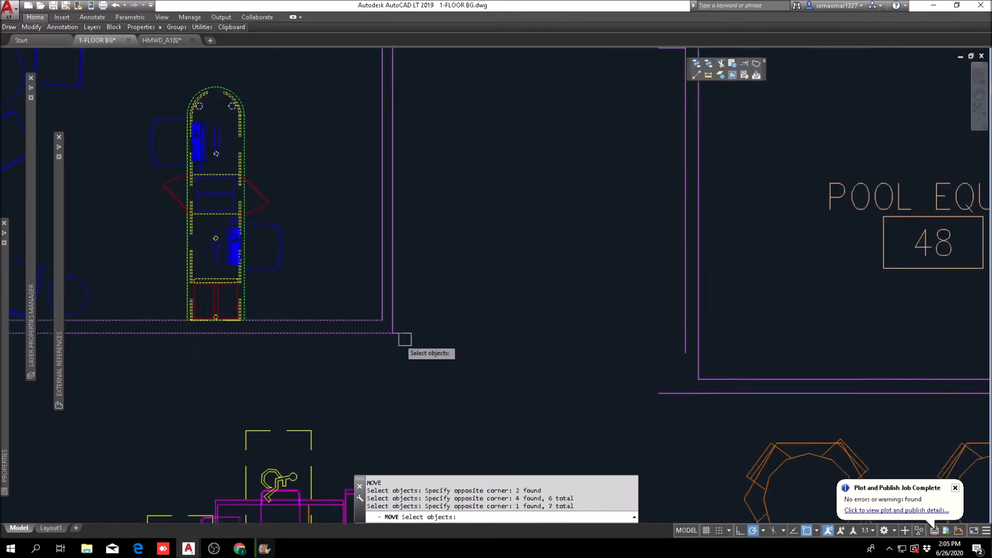
scroll(467, 354, "up", 5)
key("Return")
left_click(355, 335)
key("Escape")
key("Escape")
key("Escape")
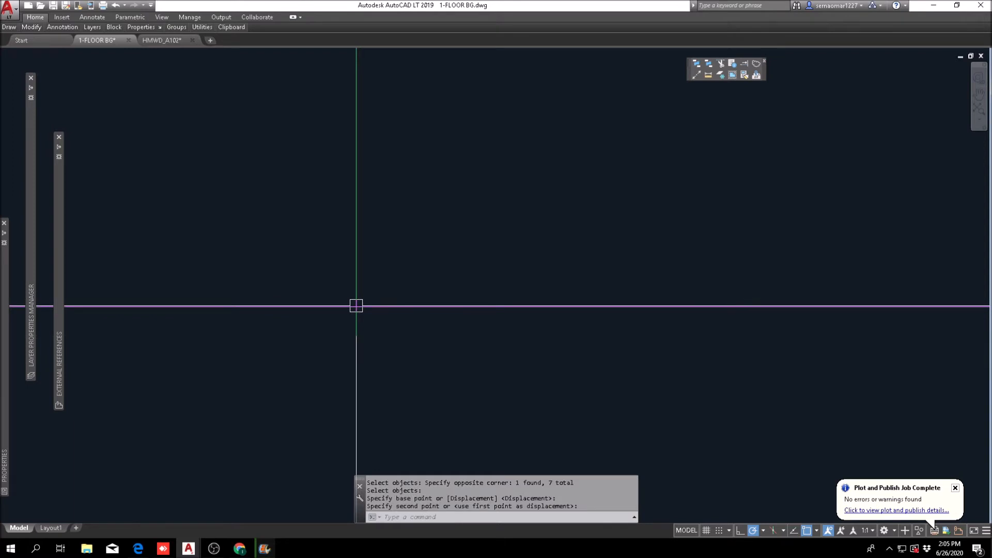
key("Escape")
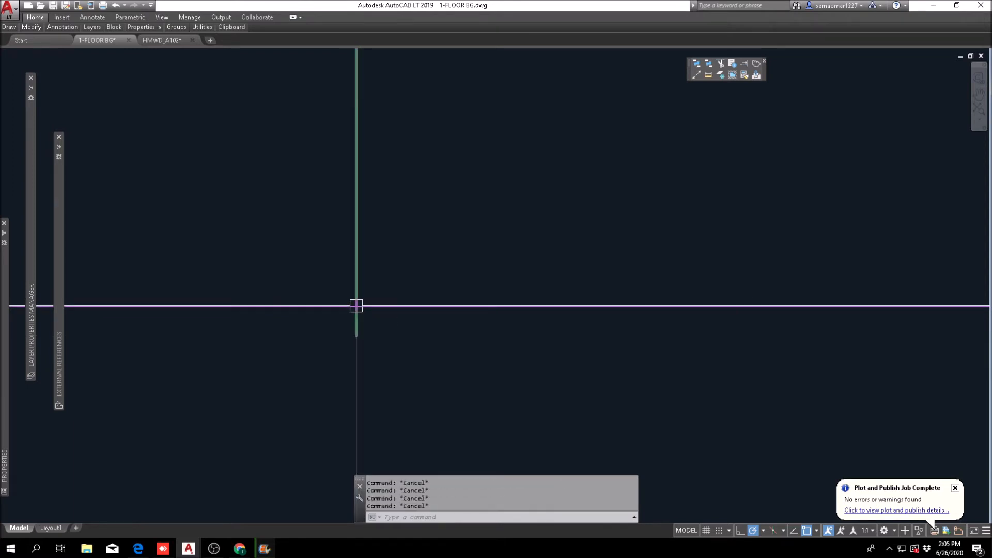
Step: Trim the end of the right-hand wall's outer line where it runs past the bottom wall's outer face
type("tr")
key("space")
left_click(396, 266)
left_click(326, 340)
key("space")
left_click(360, 326)
key("Escape")
key("Escape")
scroll(360, 326, "down", 5)
Step: Erase the 12' reference line at the room's lower-right corner
type("e")
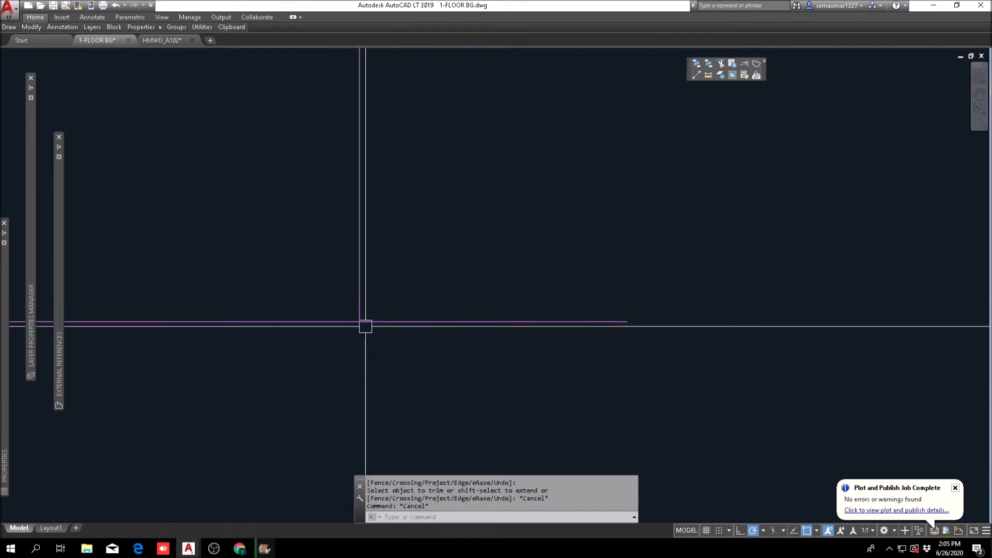
key("space")
left_click(455, 304)
left_click(429, 350)
key("space")
key("Escape")
key("Escape")
scroll(413, 316, "down", 8)
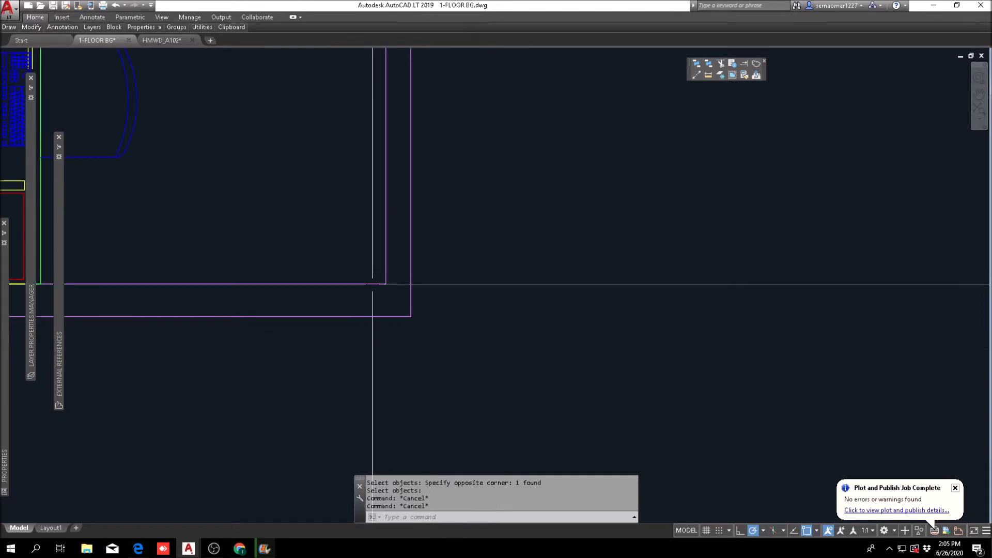
Step: Fillet the inner bottom wall line with the inner right-hand wall line to close the room's inside corner
type("f")
key("space")
left_click(372, 287)
left_click(385, 269)
key("Escape")
scroll(408, 310, "down", 6)
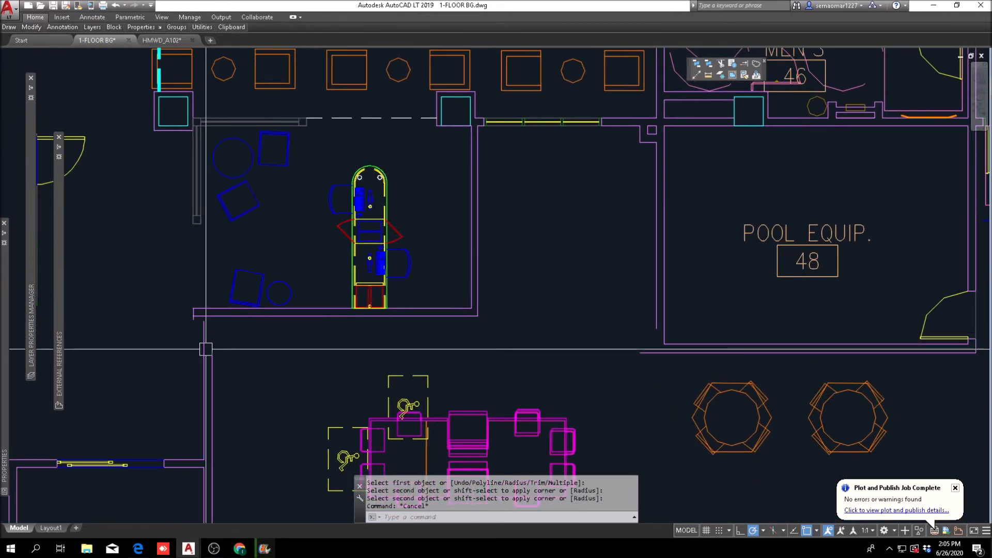
key("Escape")
key("Escape")
key("Escape")
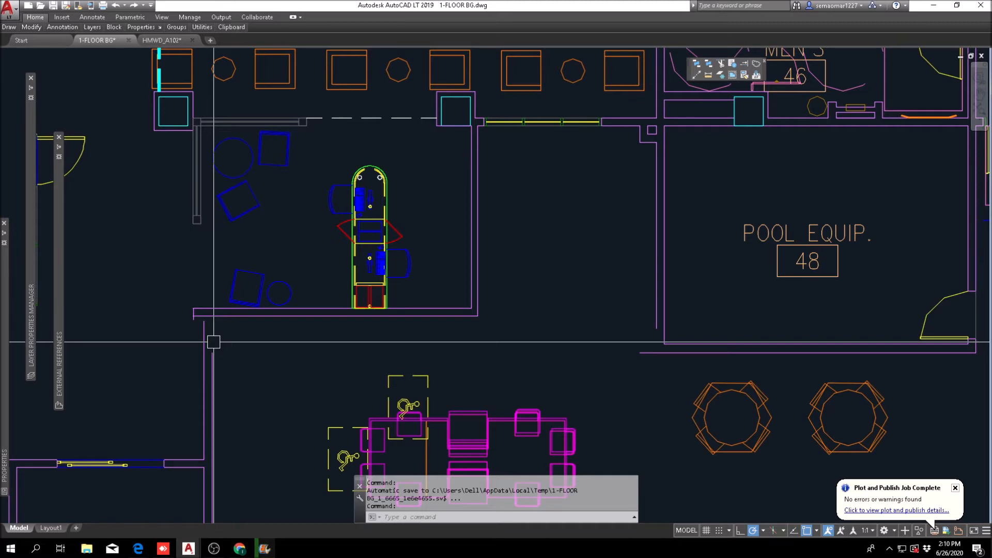
key("Escape")
middle_click_drag(319, 340, 437, 321)
key("Escape")
scroll(339, 283, "down", 2)
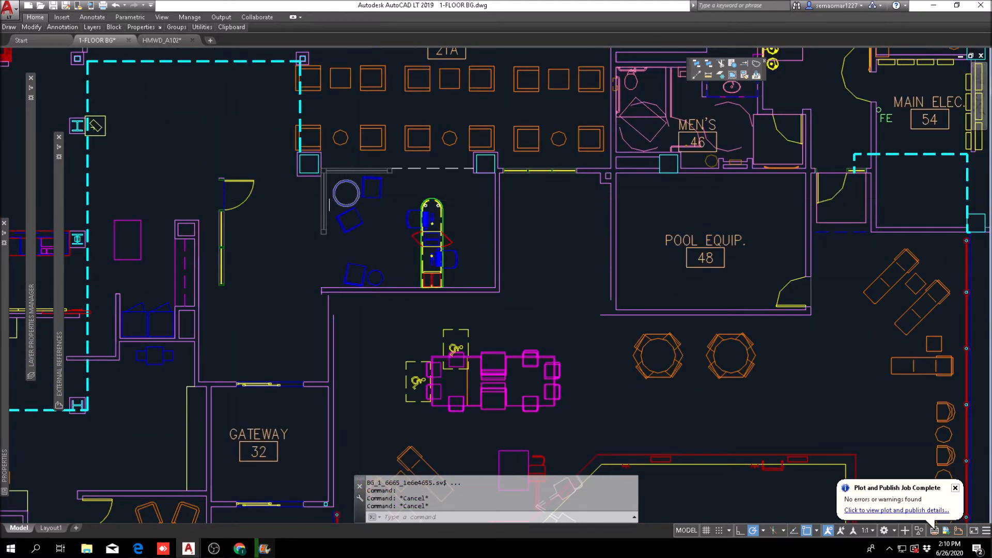
scroll(340, 208, "up", 5)
middle_click_drag(325, 231, 327, 271)
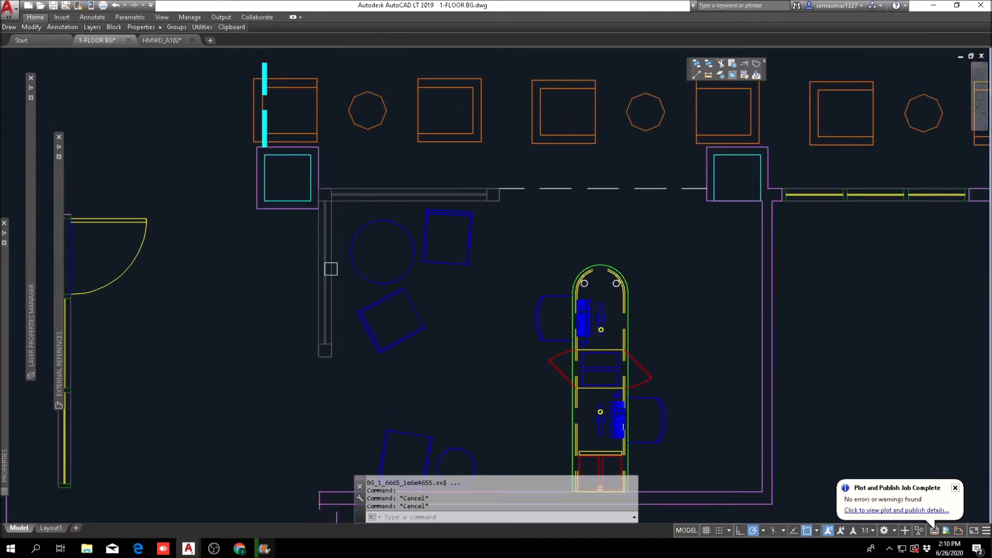
scroll(299, 181, "up", 2)
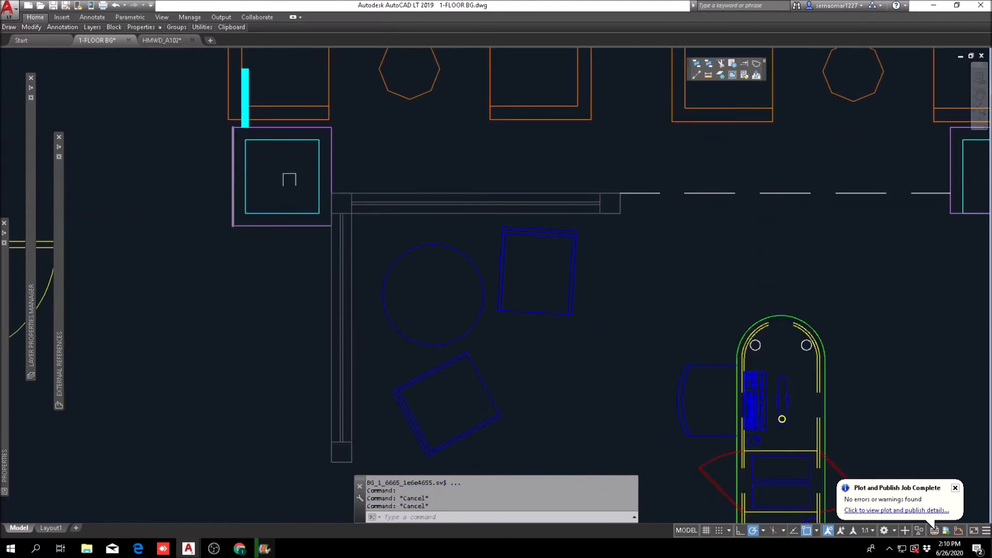
scroll(286, 190, "down", 5)
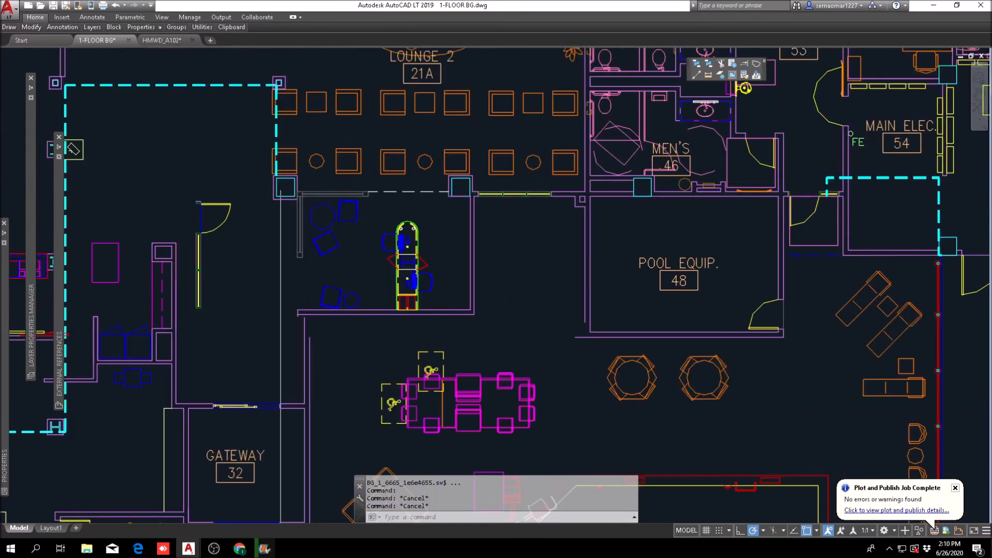
scroll(275, 129, "up", 2)
scroll(393, 225, "down", 4)
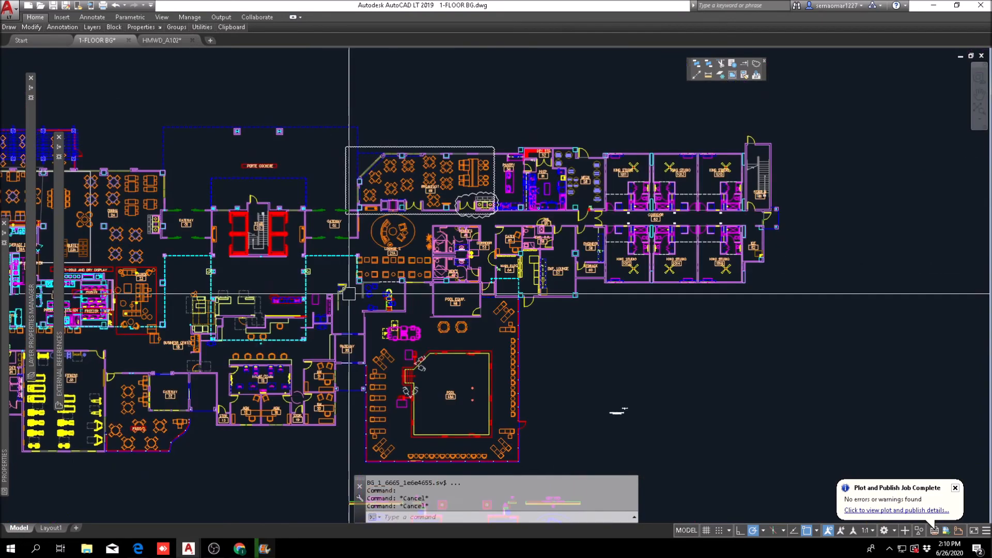
scroll(354, 305, "up", 2)
scroll(371, 280, "up", 2)
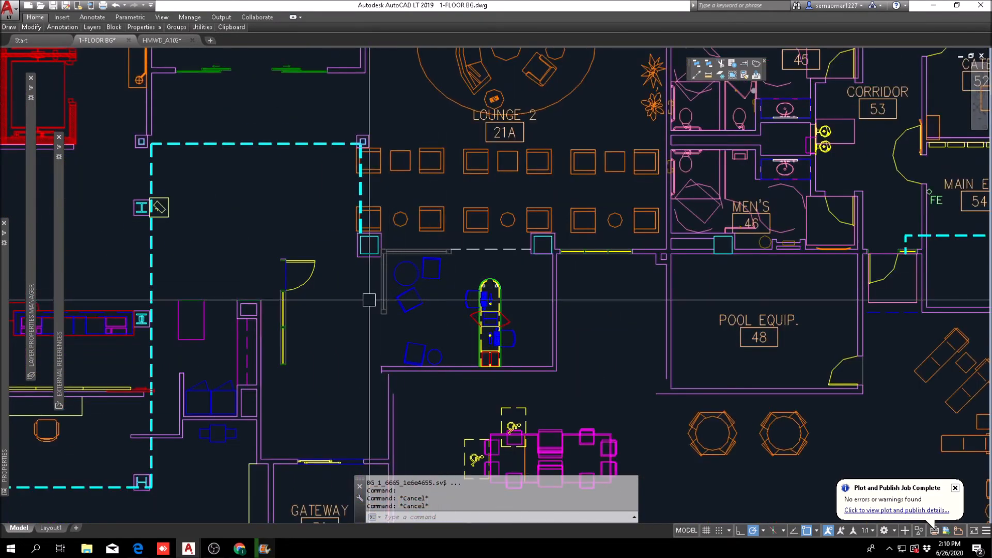
scroll(350, 293, "down", 2)
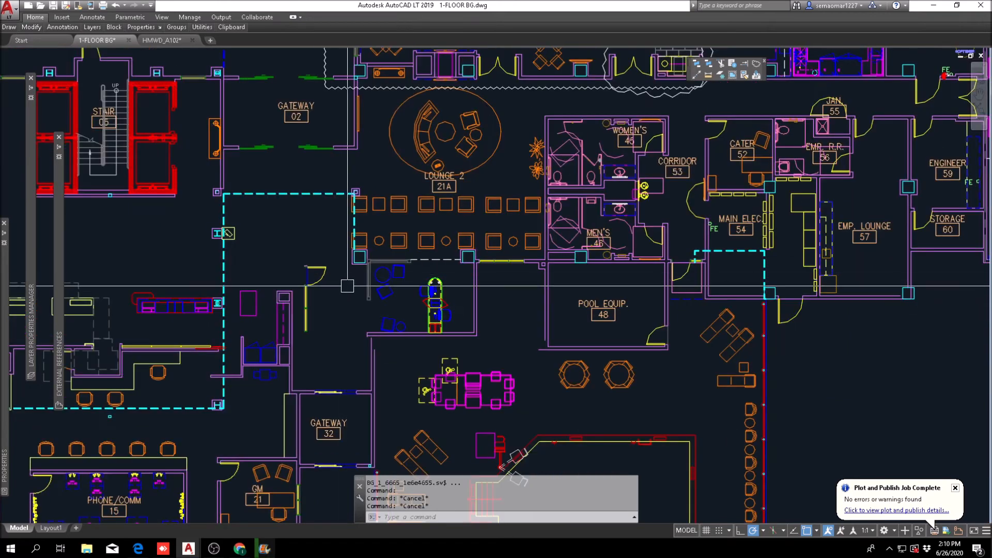
key("Escape")
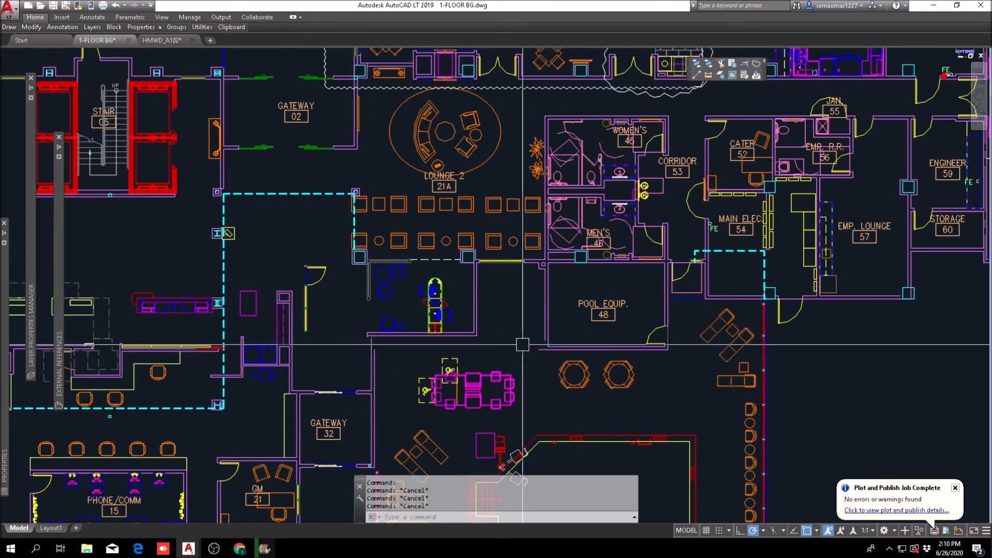
Step: Move the room's walls, grey partition, seating and desk so the partition's upper-left corner meets the left Lounge 2 column's lower-right corner
type("m")
key("Return")
scroll(375, 333, "up", 4)
left_click(363, 342)
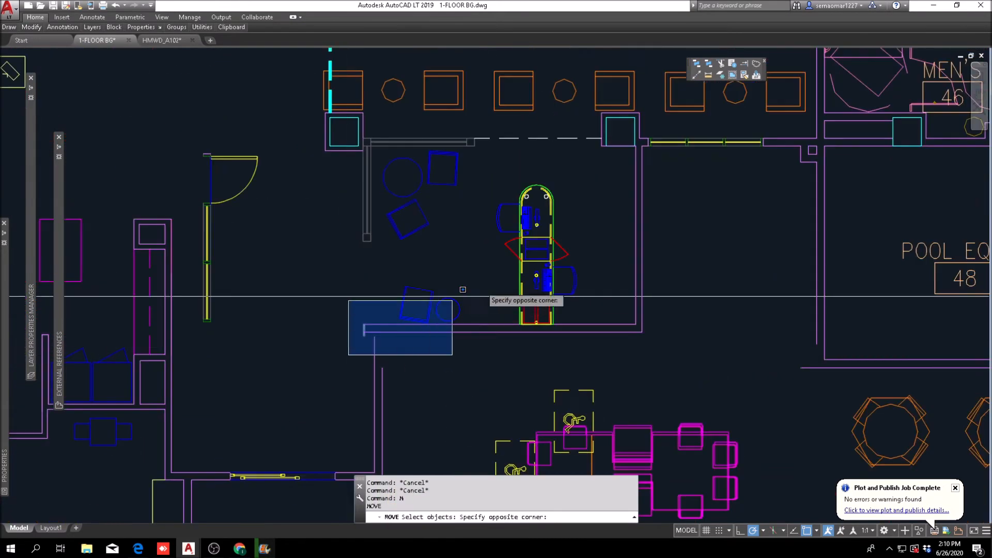
left_click(641, 188)
left_click(591, 184)
left_click(469, 266)
left_click(682, 189)
left_click(627, 207)
scroll(366, 185, "up", 2)
left_click(342, 288)
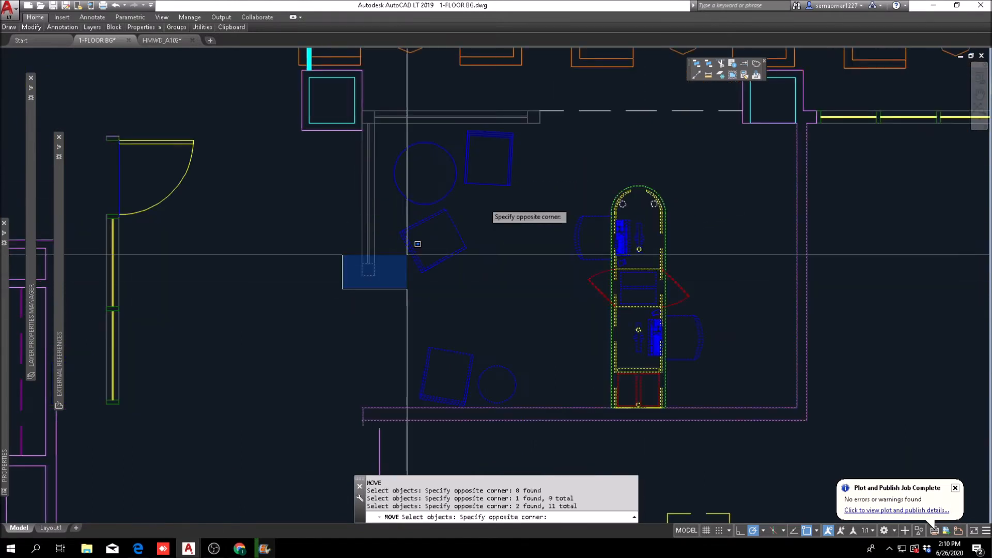
left_click(581, 104)
left_click(631, 101)
left_click(532, 200)
left_click(694, 163)
left_click(555, 288)
key("Return")
left_click(362, 111)
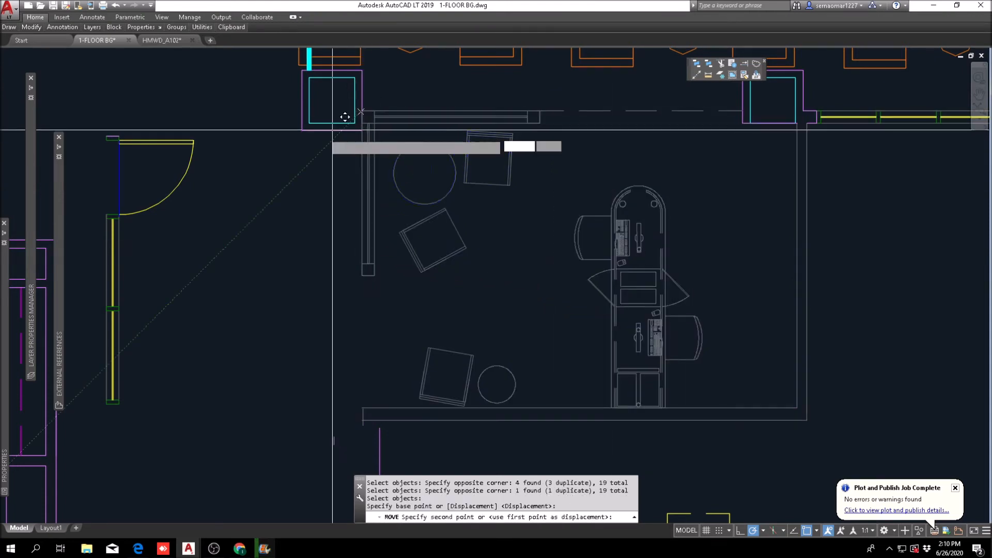
scroll(333, 124, "up", 5)
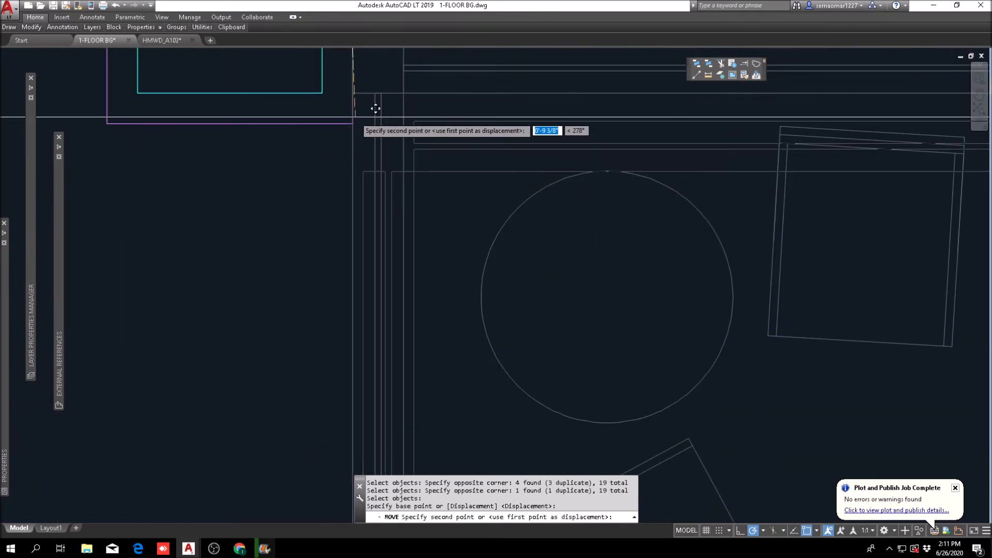
left_click(353, 124)
scroll(353, 124, "down", 5)
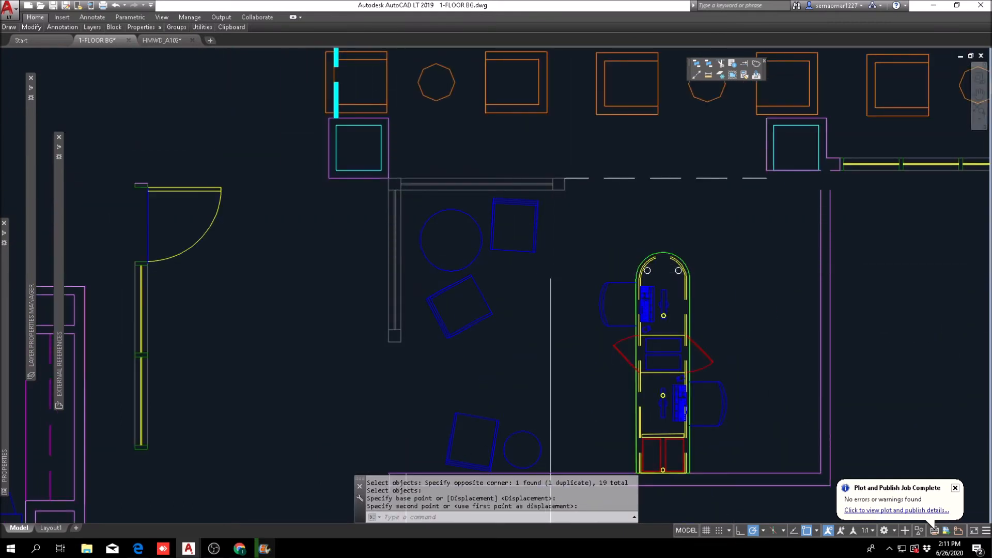
Step: Fillet the right-hand wall's outer line with the lower line of the glazed wall beside the right Lounge 2 column
scroll(546, 255, "down", 5)
scroll(616, 233, "up", 6)
key("Escape")
scroll(594, 258, "up", 3)
type("f")
key("Return")
left_click(569, 160)
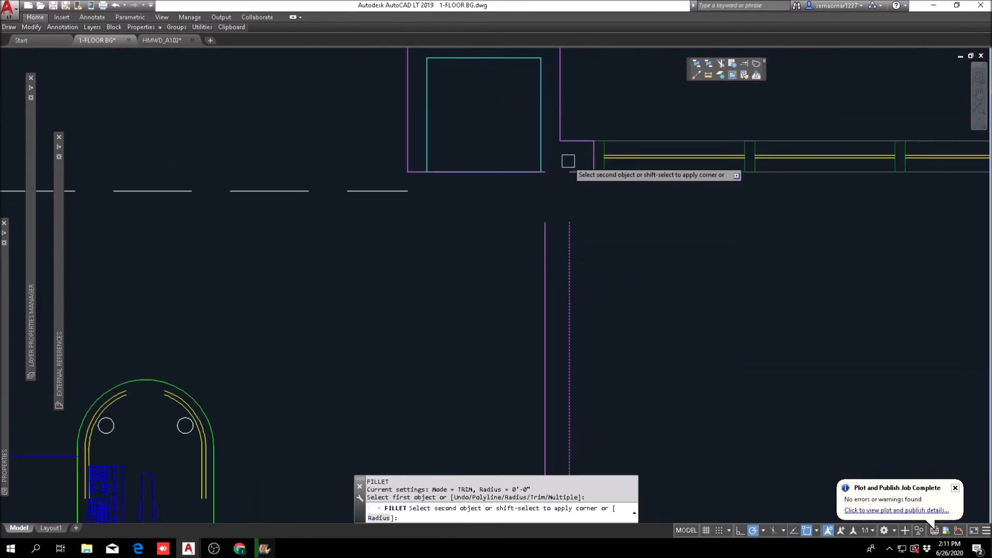
left_click(570, 168)
key("Return")
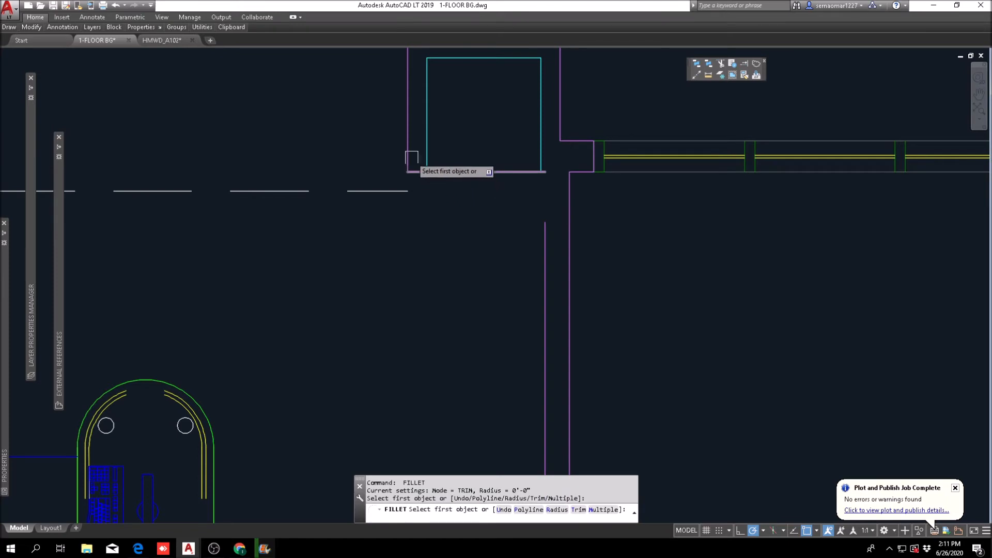
key("Escape")
key("Escape")
key("Escape")
scroll(718, 222, "down", 5)
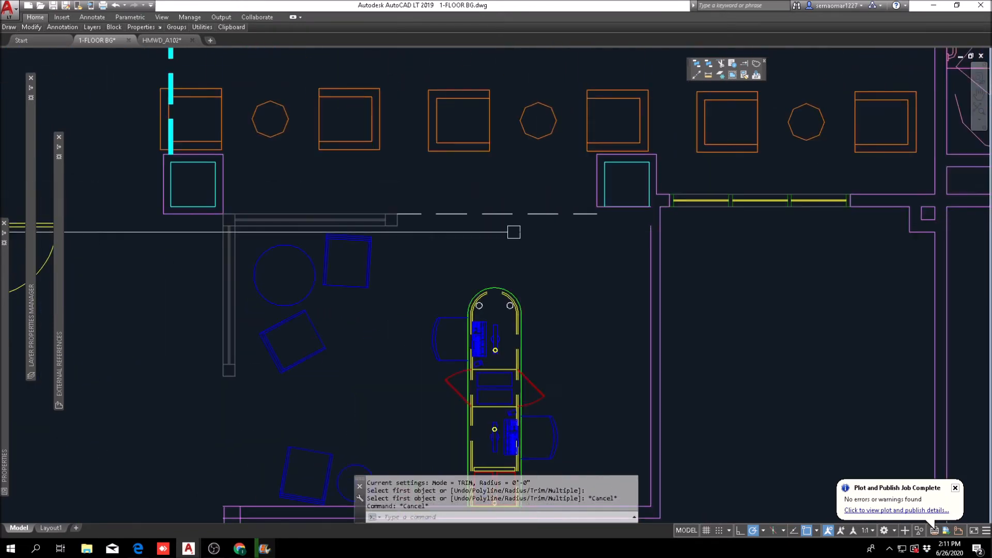
key("Escape")
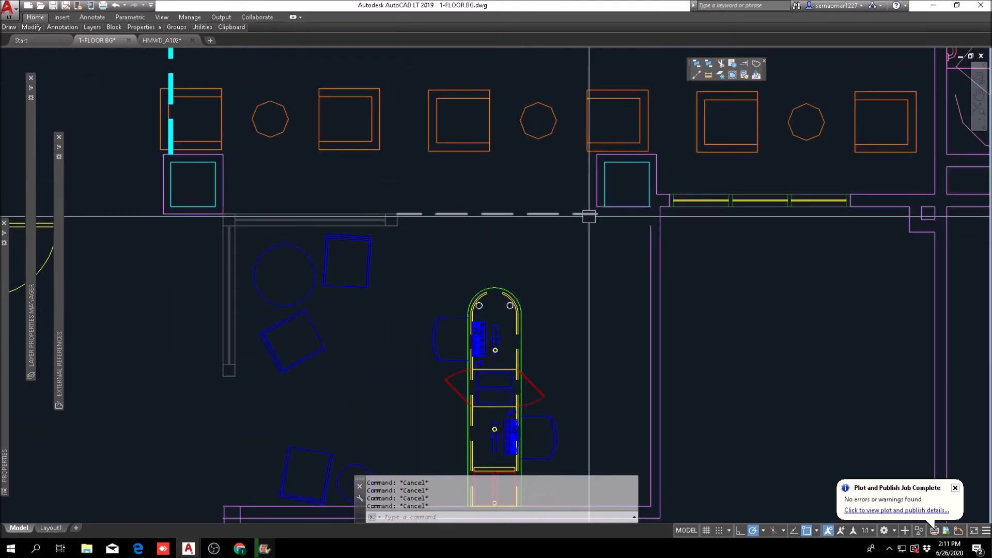
type("l")
key("Return")
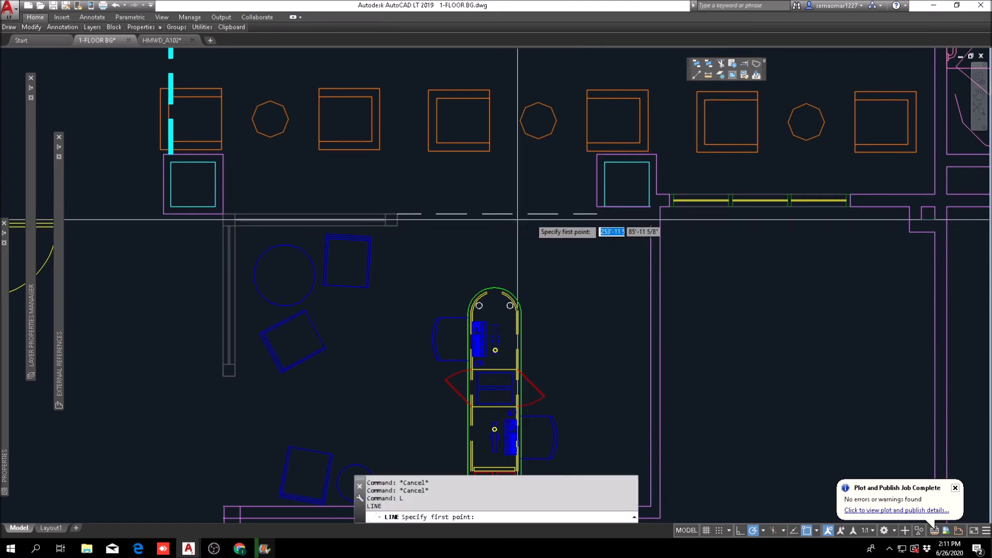
scroll(584, 213, "up", 2)
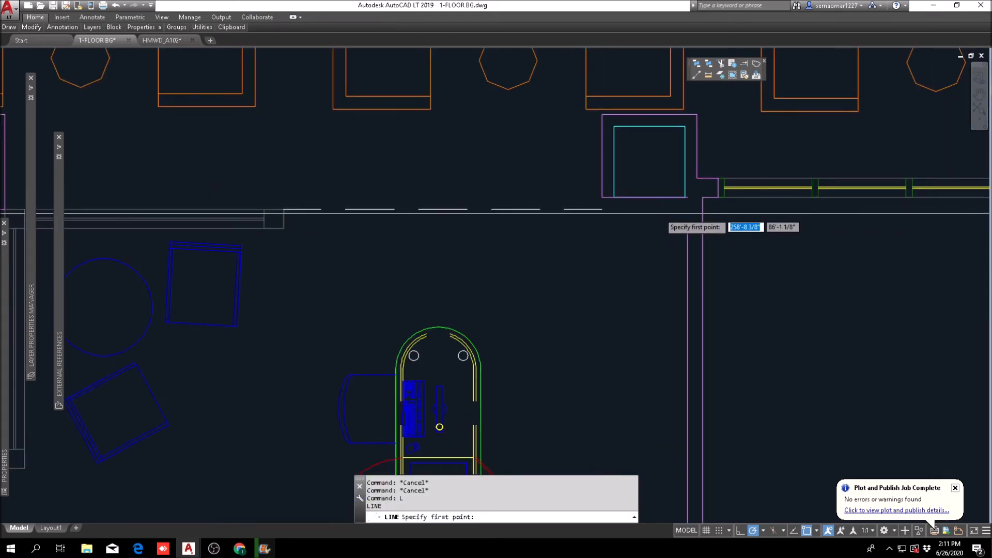
left_click(609, 209)
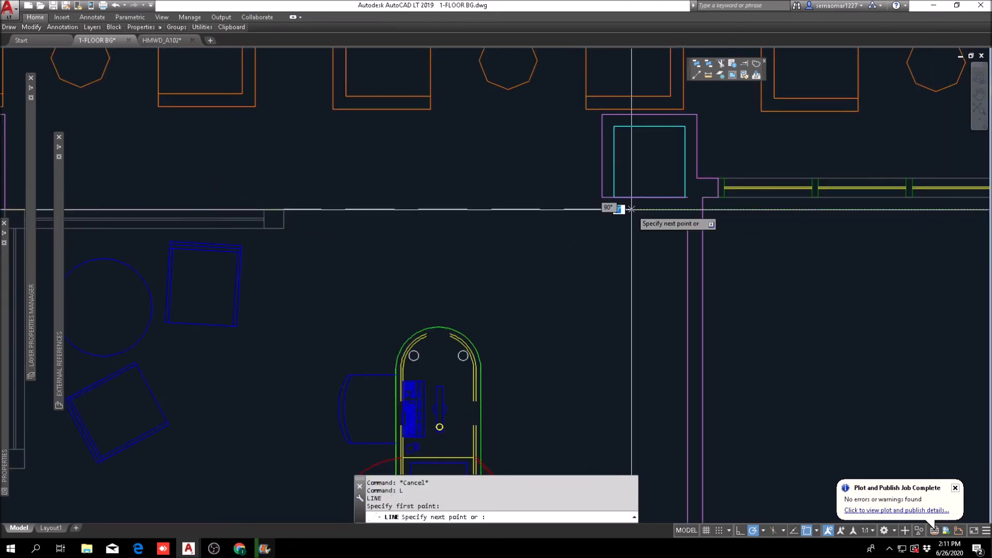
key("Escape")
key("Return")
scroll(602, 205, "up", 2)
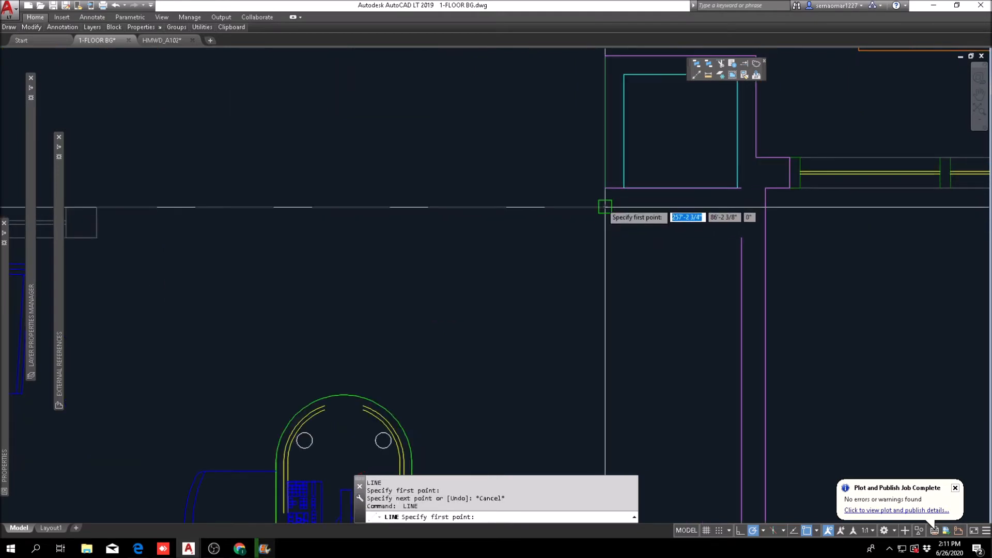
left_click(602, 205)
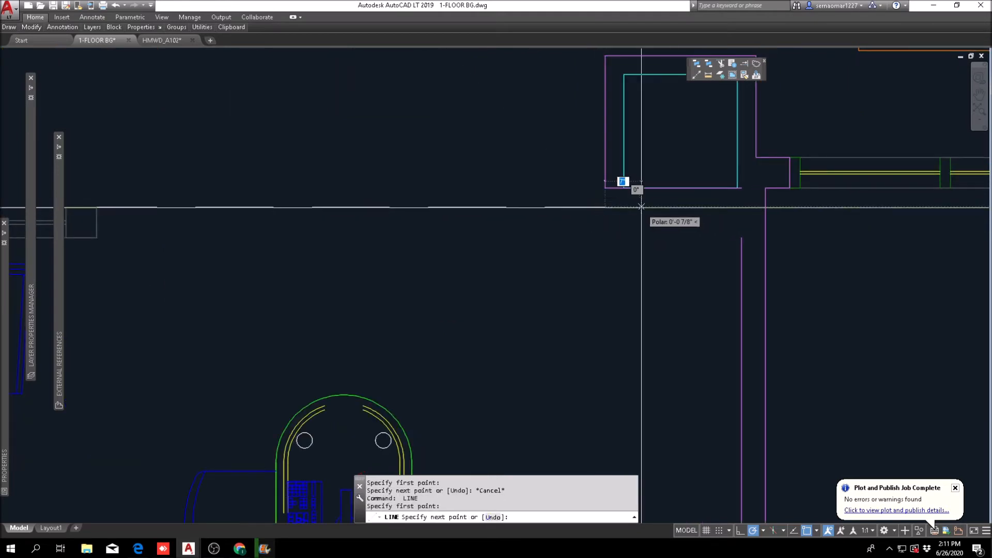
key("Escape")
left_click(642, 209)
key("Escape")
key("Escape")
Step: Draw a short horizontal line below the right Lounge 2 column, starting from the right end of the dashed line
type("l")
key("Return")
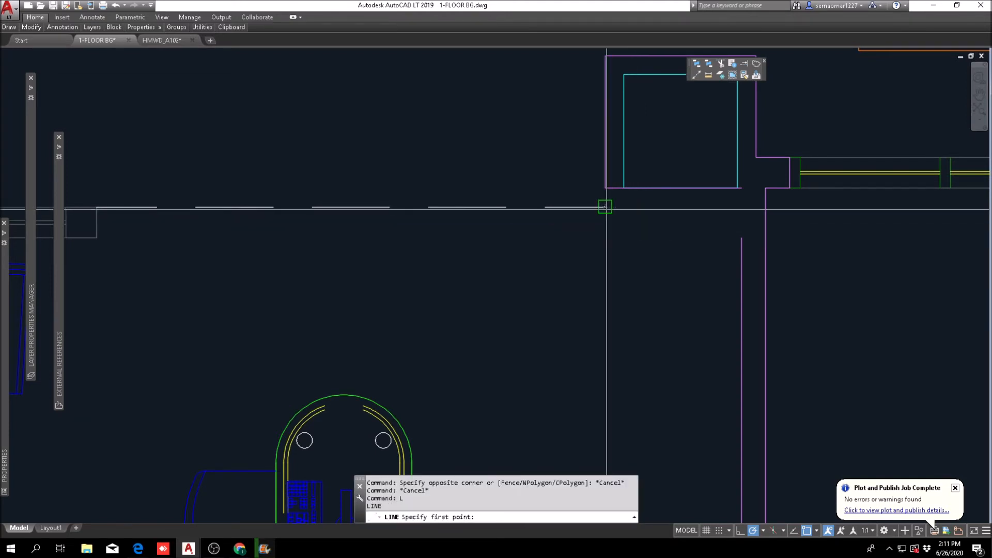
left_click(605, 207)
key("Escape")
Step: Fillet the new horizontal line with the column's left outline and with the right-hand wall's inner line
type("f")
key("Return")
left_click(639, 208)
left_click(607, 174)
key("Return")
left_click(653, 207)
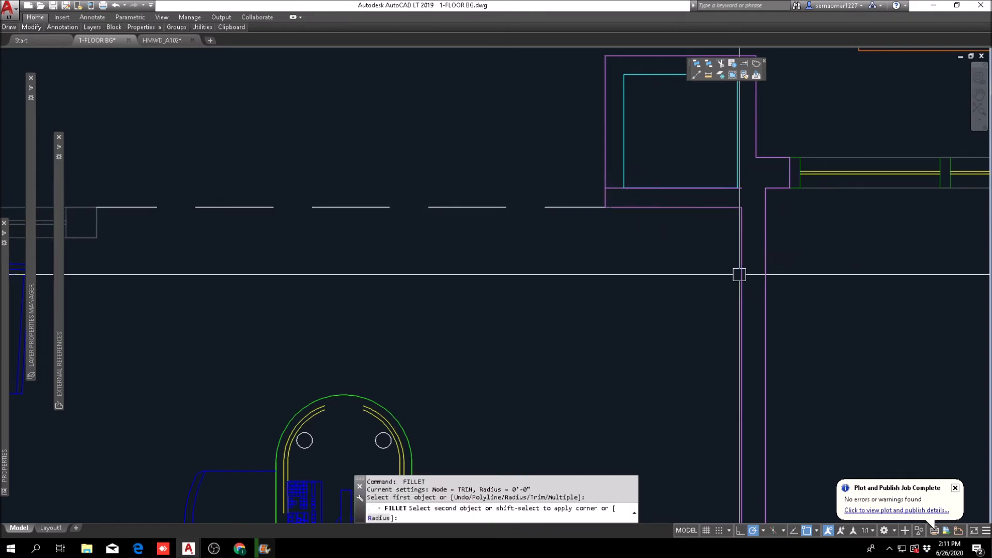
key("Escape")
Step: Erase the old outline segment along the underside of the right Lounge 2 column
type("e")
key("Return")
left_click(740, 183)
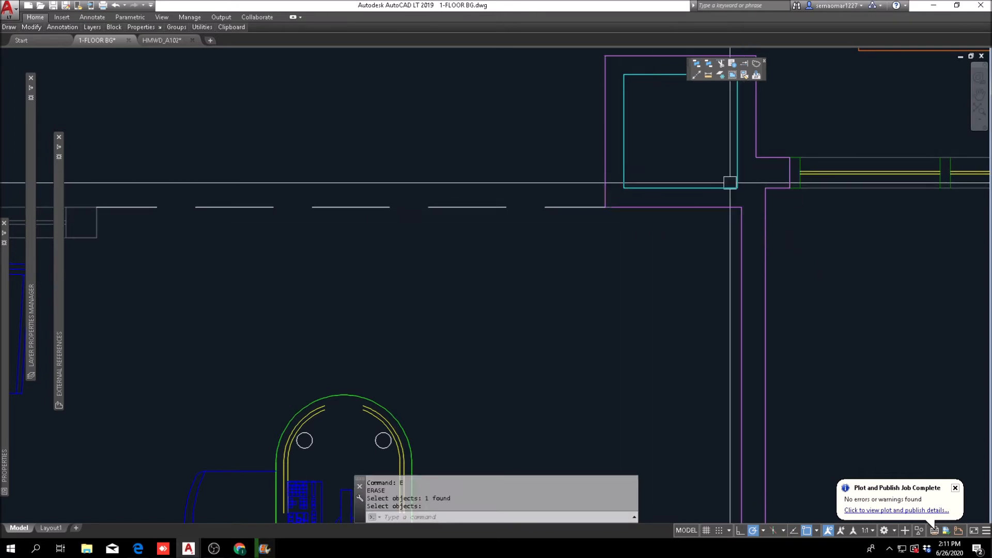
Step: Fillet the bottom wall's outer and inner lines with the two vertical wall lines running up from Gateway 32
scroll(591, 173, "down", 5)
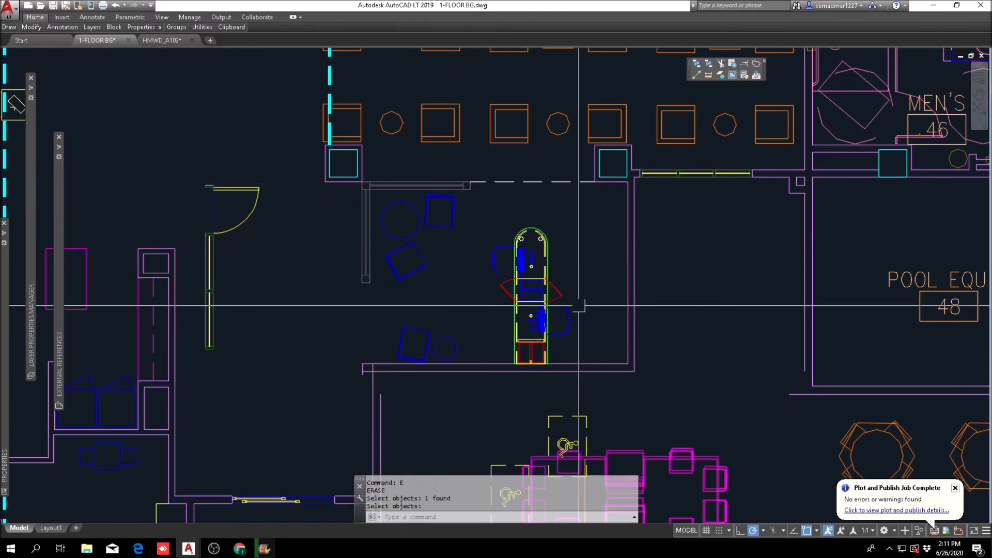
middle_click_drag(543, 362, 597, 218)
scroll(406, 267, "up", 2)
key("Return")
type("f")
key("Return")
left_click(461, 206)
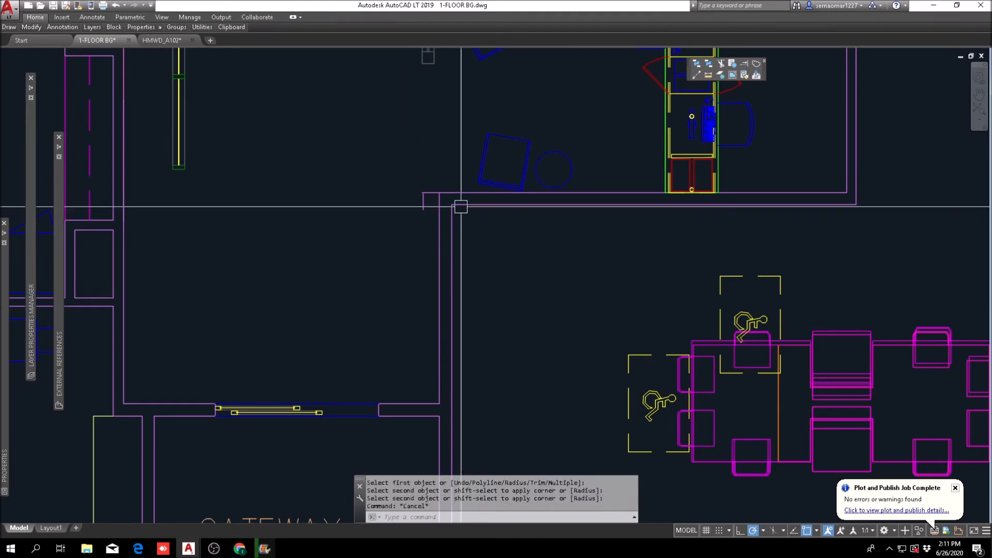
left_click(445, 193)
Step: Erase the leftover line pieces at the left end of the bottom wall, outside the new corner
type("e")
key("Return")
left_click(431, 185)
left_click(410, 219)
key("Return")
scroll(452, 249, "down", 4)
scroll(453, 239, "up", 2)
scroll(439, 234, "down", 2)
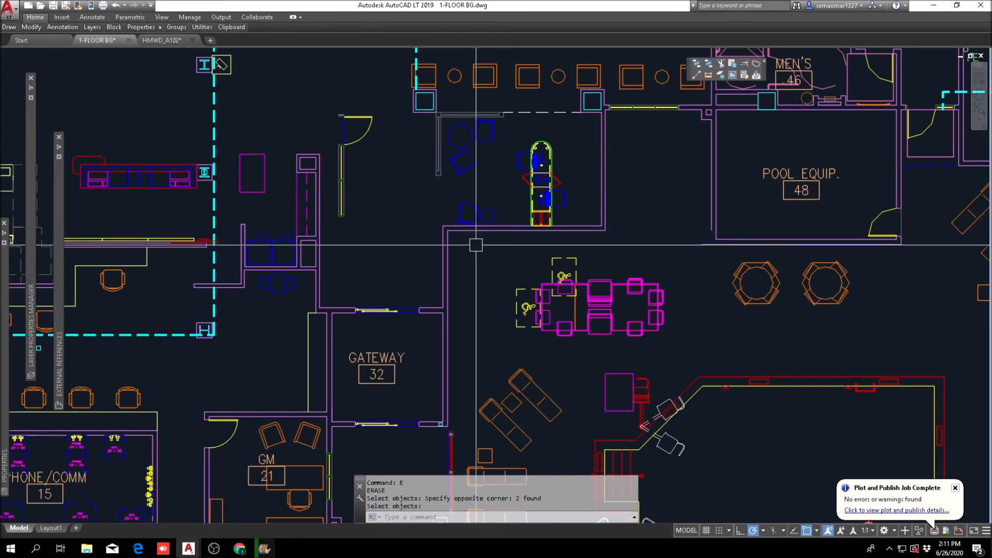
key("Escape")
key("Escape")
scroll(351, 155, "up", 2)
type("m")
key("Return")
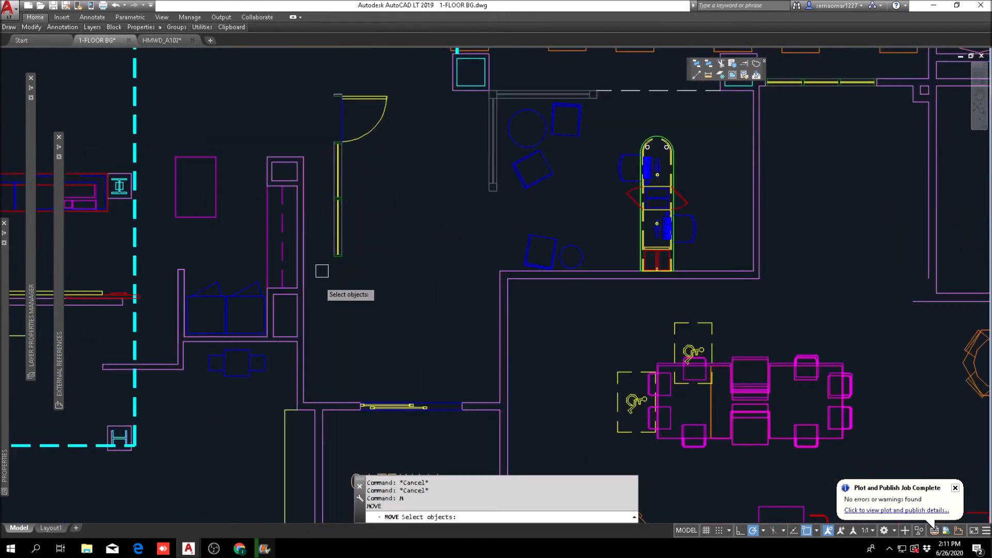
key("Escape")
Step: Erase the middle mullion and the lower glazing pane from the loose door-and-window assembly left of the room
type("e")
key("Return")
scroll(334, 222, "up", 6)
left_click(352, 207)
left_click(385, 225)
left_click(415, 239)
scroll(359, 243, "up", 4)
left_click(356, 238)
left_click(325, 262)
scroll(361, 239, "down", 8)
key("Return")
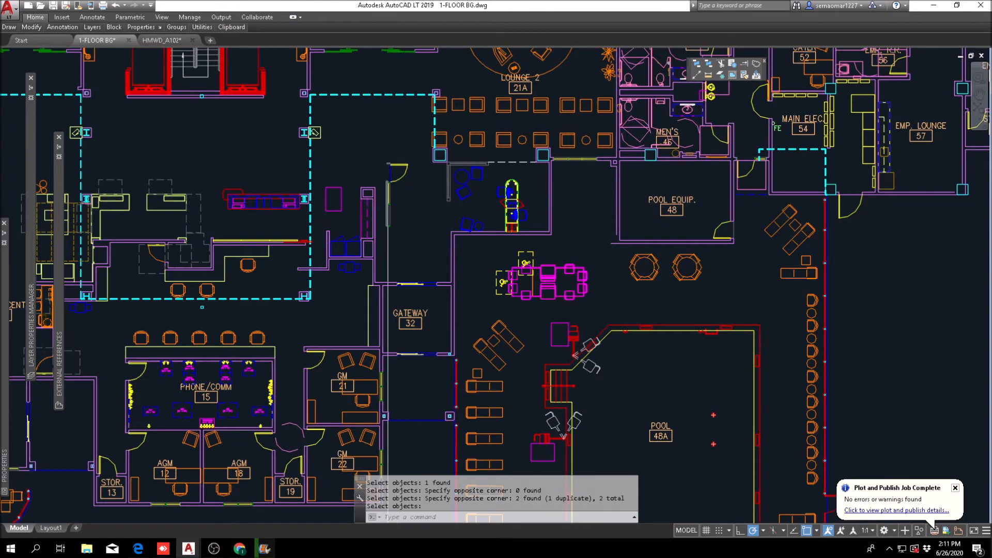
Step: Stretch the lower end of the loose window frame up to the end of the remaining glazing pane
key("Escape")
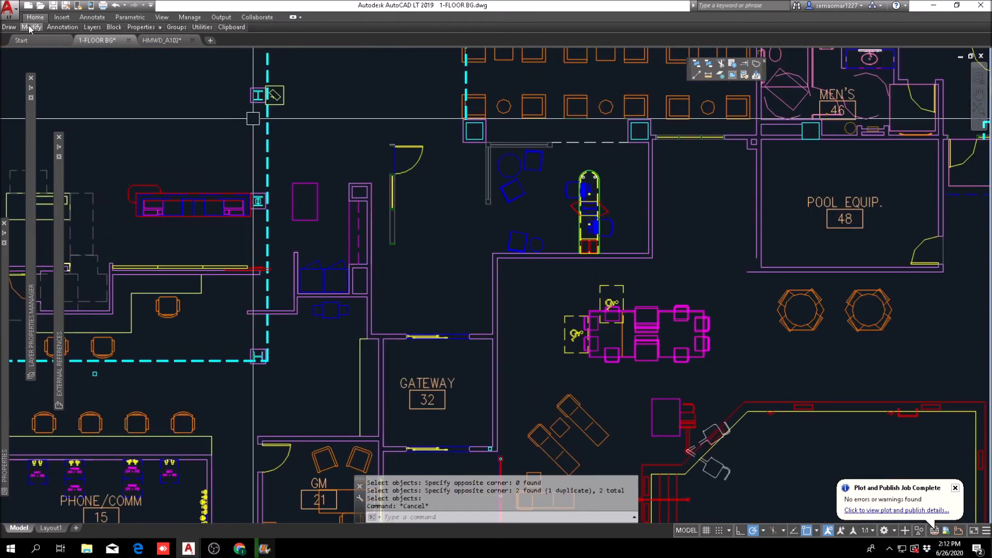
mouse_move(31, 27)
left_click(38, 63)
scroll(362, 220, "up", 4)
left_click(577, 300)
left_click(478, 350)
scroll(490, 332, "up", 3)
key("Return")
left_click(489, 322)
scroll(483, 234, "down", 3)
scroll(483, 234, "up", 8)
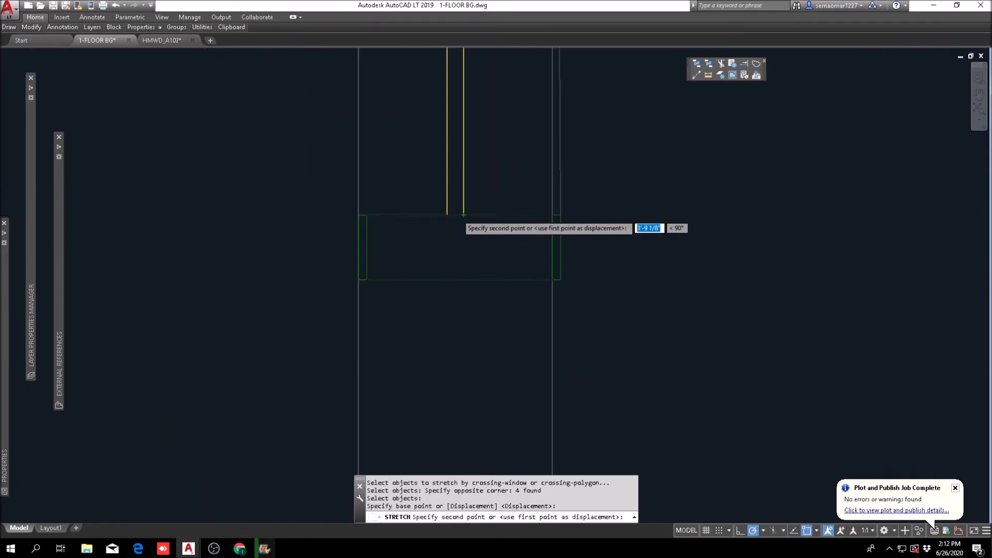
key("Escape")
Step: Move the door-and-window assembly by its upper-right jamb corner to the corner where the Gateway wall meets the bottom wall's outer face
scroll(456, 263, "down", 8)
scroll(481, 227, "down", 5)
type("m")
key("Return")
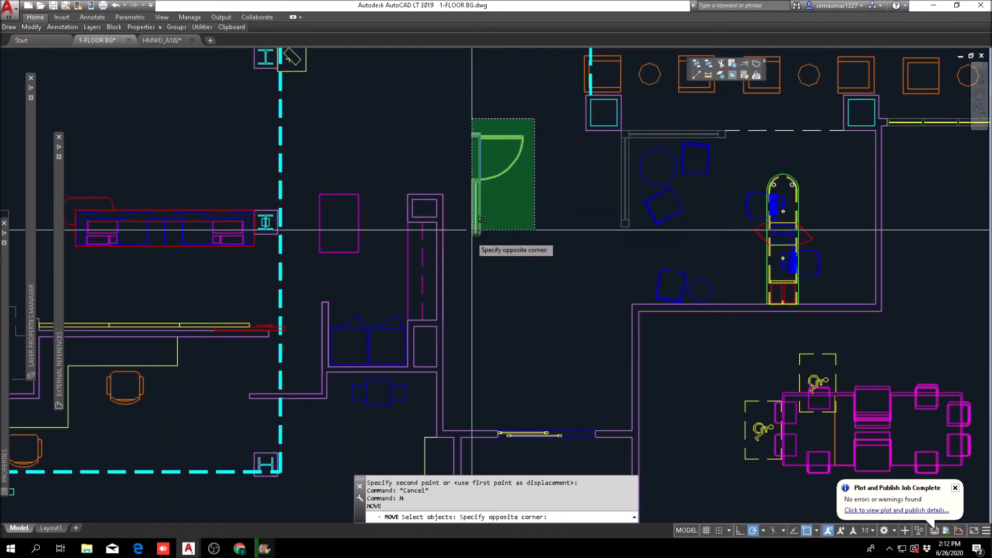
left_click(471, 258)
scroll(476, 135, "up", 5)
key("Return")
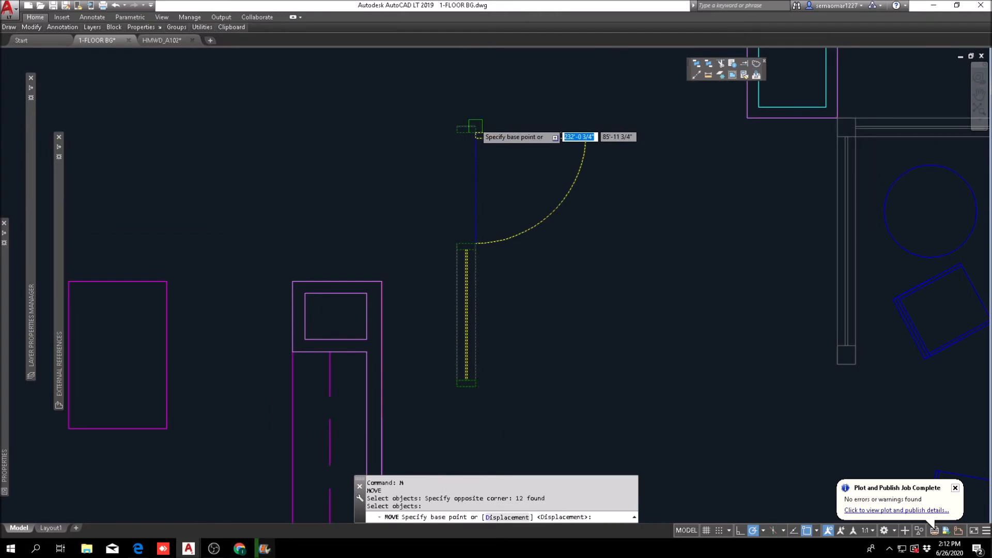
left_click(476, 130)
scroll(475, 129, "down", 2)
scroll(754, 419, "up", 4)
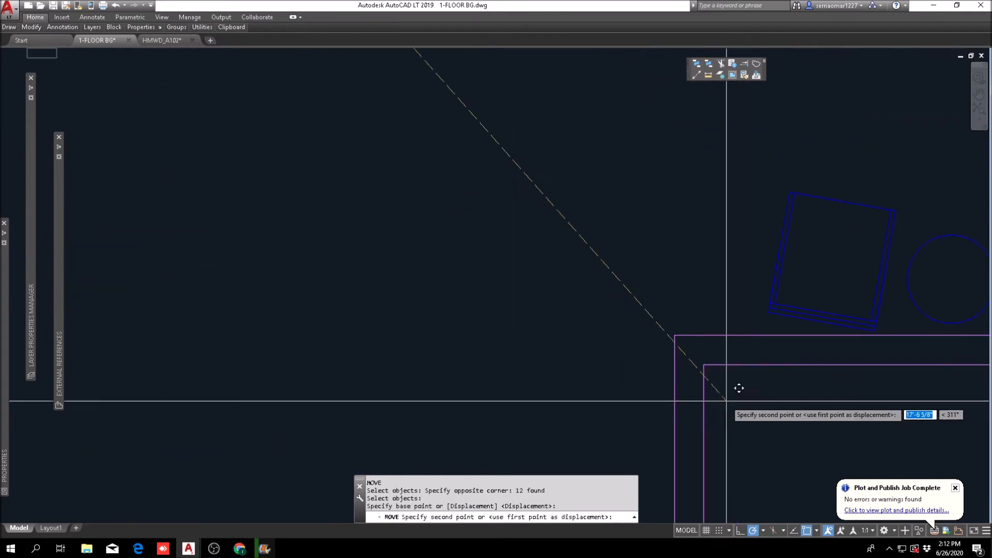
middle_click_drag(724, 348, 395, 144)
key("Escape")
Step: Move the door-and-window assembly another 4" down along the wall above Gateway 32
type("m")
key("Return")
type("p")
key("Return")
key("Return")
left_click(327, 217)
type("4")
key("Return")
Step: Trim the wall lines crossing the door and window opening, using the assembly's top and bottom frame edges as cutting edges
scroll(356, 214, "up", 4)
type("tr")
key("Return")
left_click(361, 175)
scroll(372, 163, "down", 6)
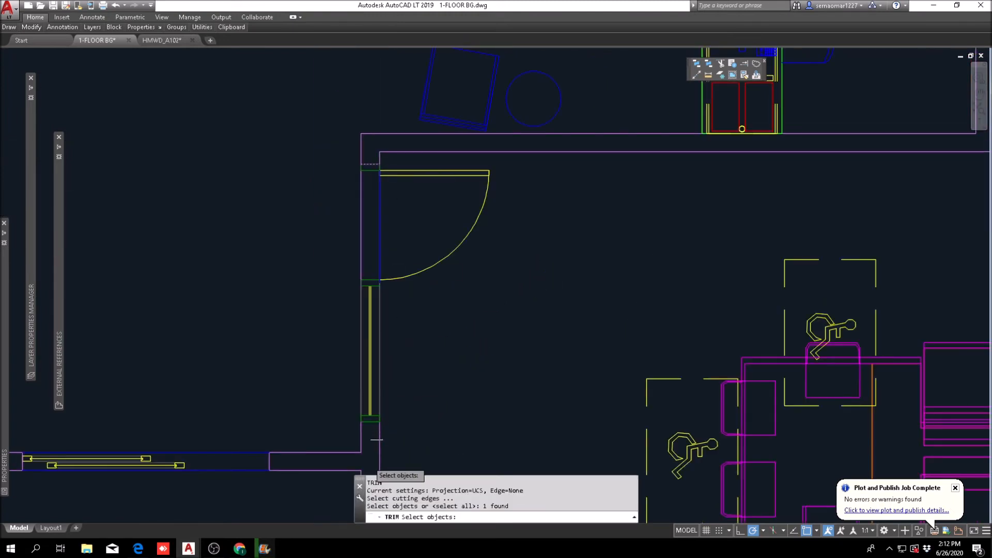
scroll(377, 437, "up", 5)
scroll(369, 301, "down", 4)
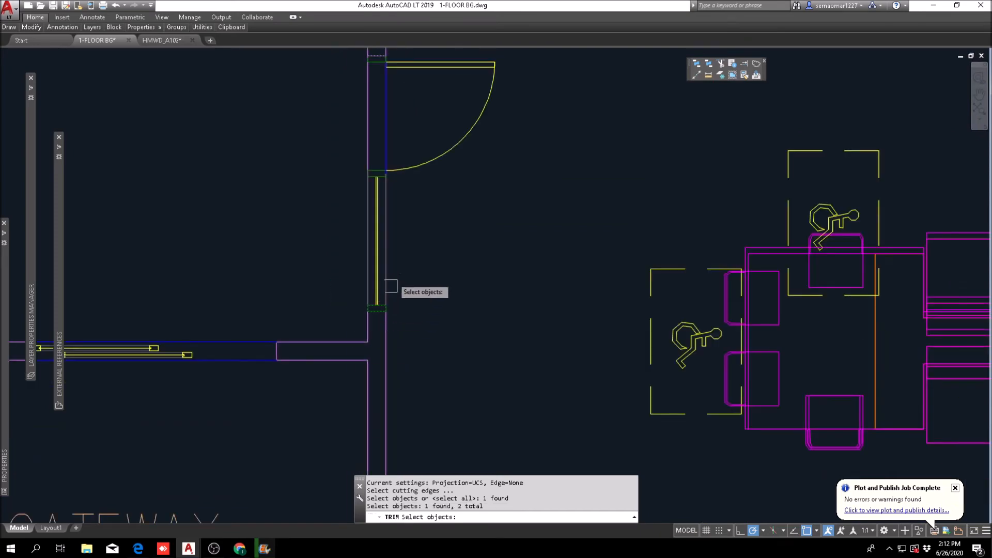
key("Return")
left_click(409, 109)
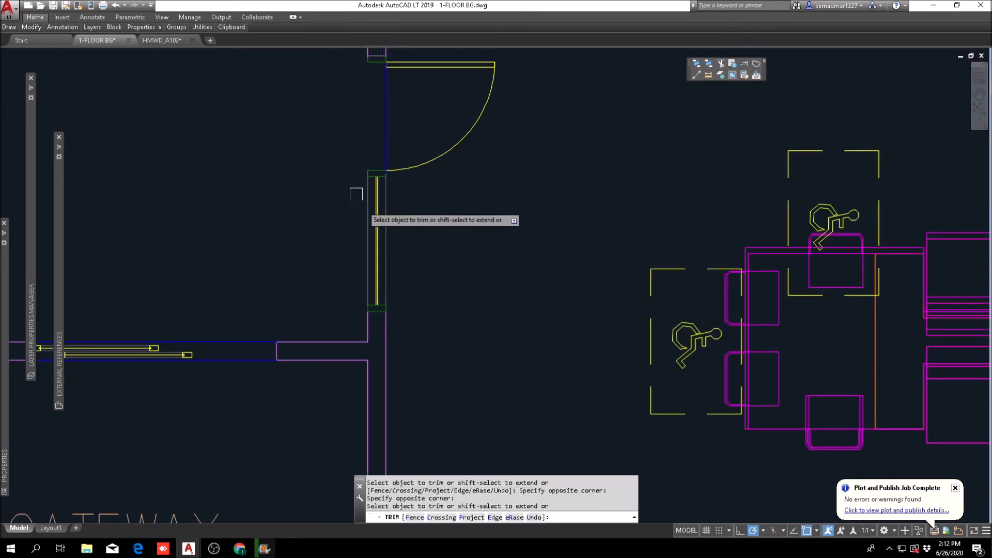
Step: End the trimming and review the plan around the rebuilt room, Gateway 32, Lounge 2 and the pool deck
key("Escape")
key("Escape")
scroll(465, 235, "down", 6)
middle_click_drag(477, 270, 456, 356)
scroll(454, 354, "down", 4)
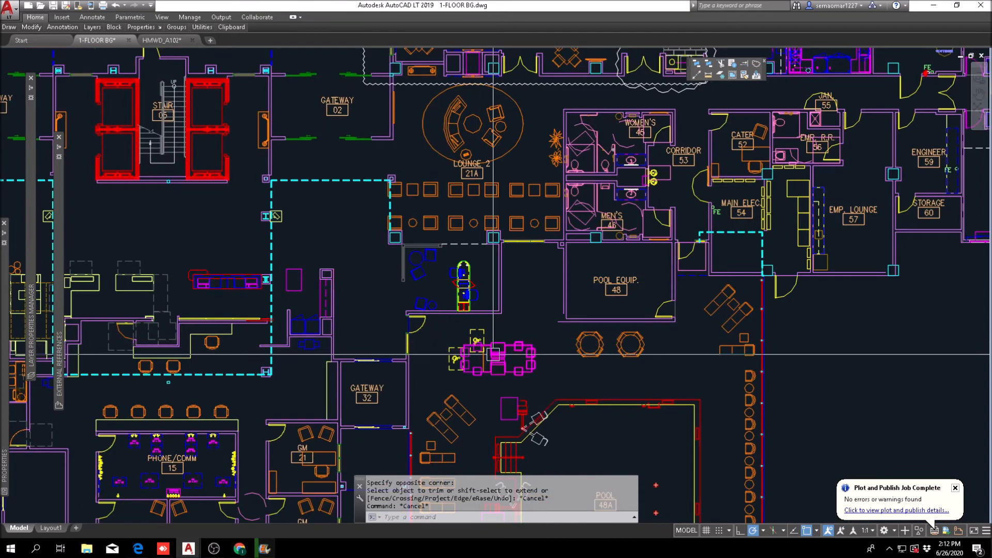
scroll(432, 300, "up", 2)
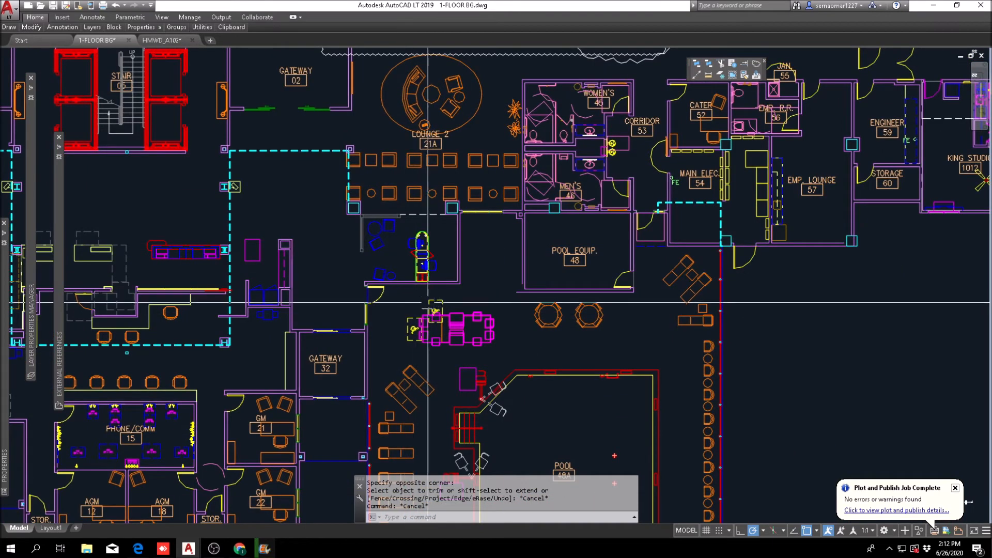
middle_click_drag(360, 288, 477, 324)
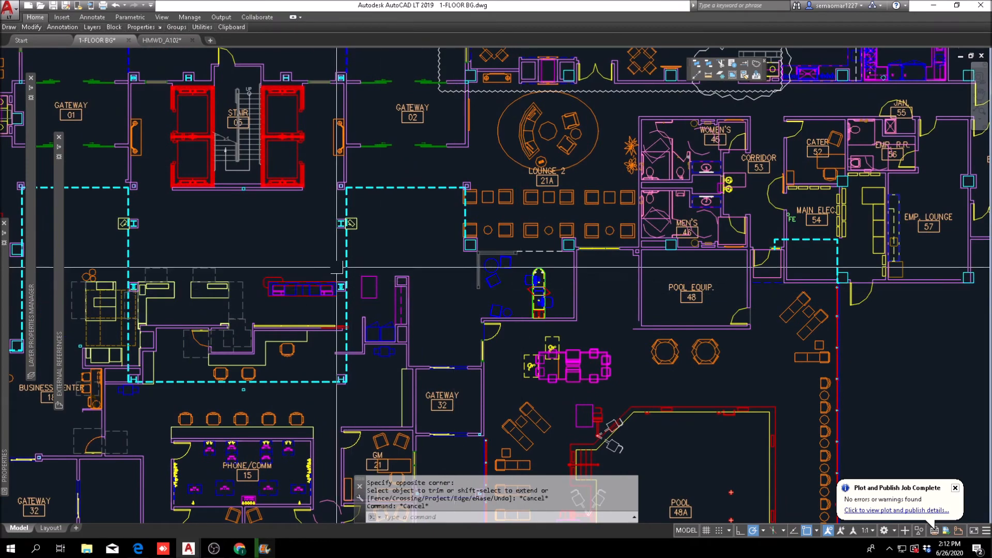
middle_click_drag(397, 314, 333, 177)
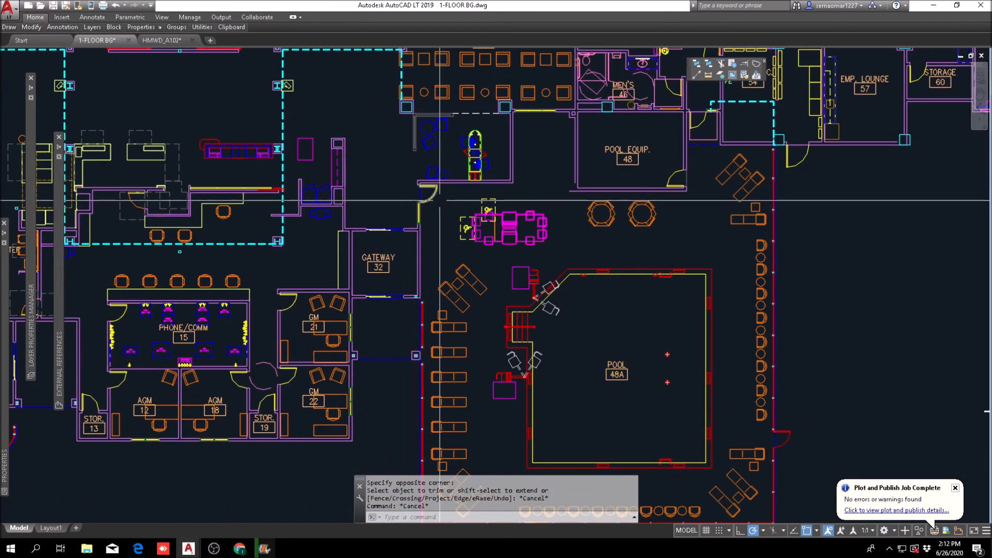
scroll(475, 216, "down", 3)
middle_click_drag(532, 213, 460, 212)
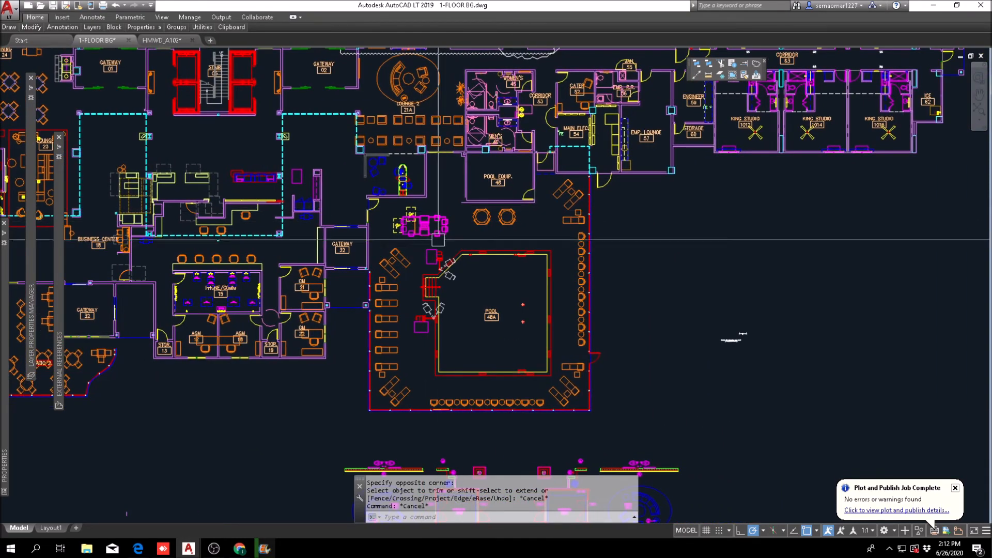
scroll(490, 170, "up", 4)
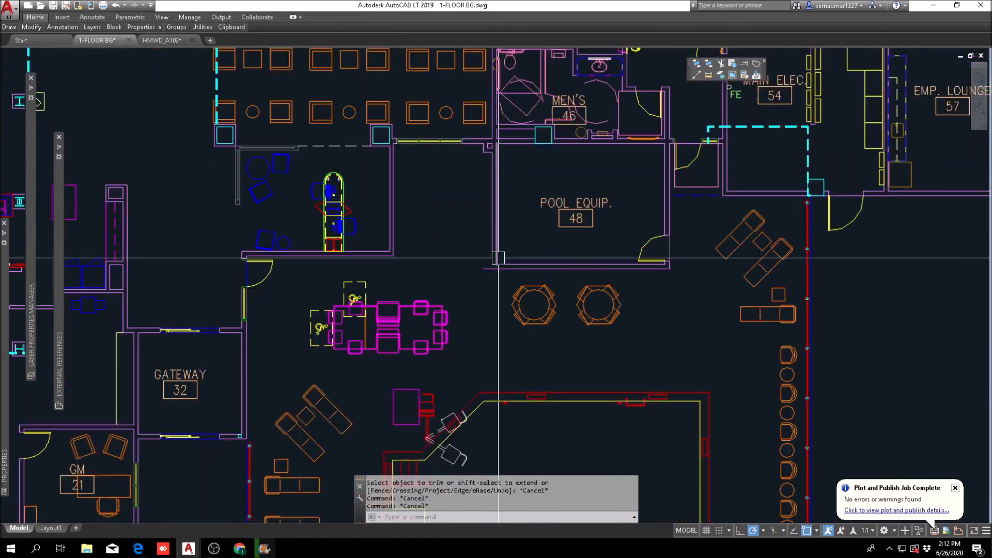
Step: Fillet the outer wall lines with zero radius into a sharp corner at the lower-left corner of Pool Equip. 48
scroll(488, 277, "up", 4)
type("f")
key("Return")
left_click(497, 282)
scroll(477, 228, "down", 6)
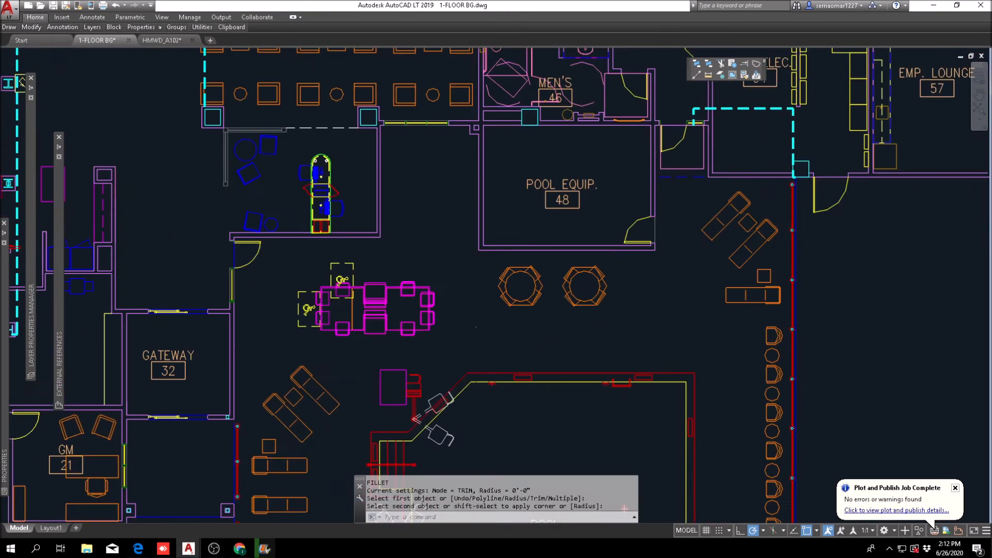
key("Escape")
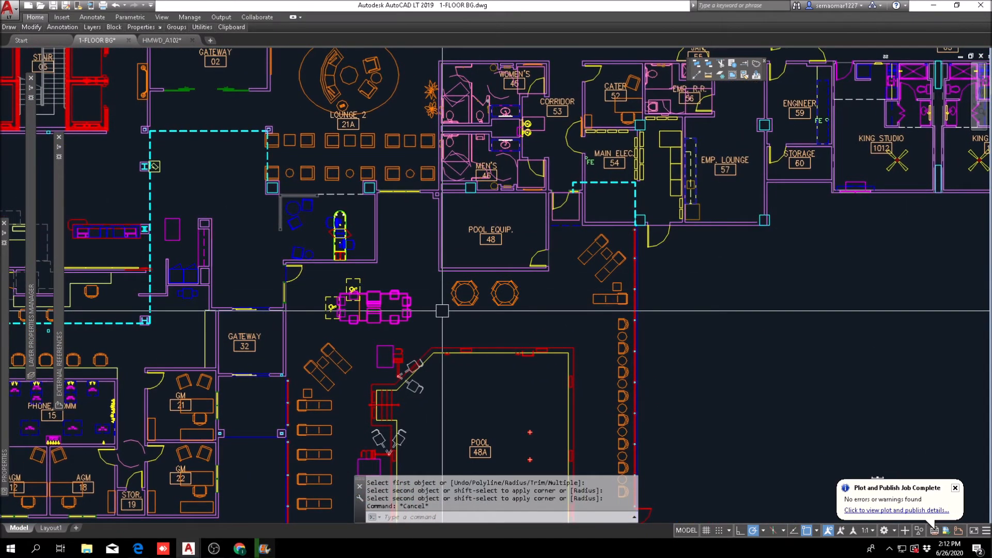
scroll(387, 323, "up", 6)
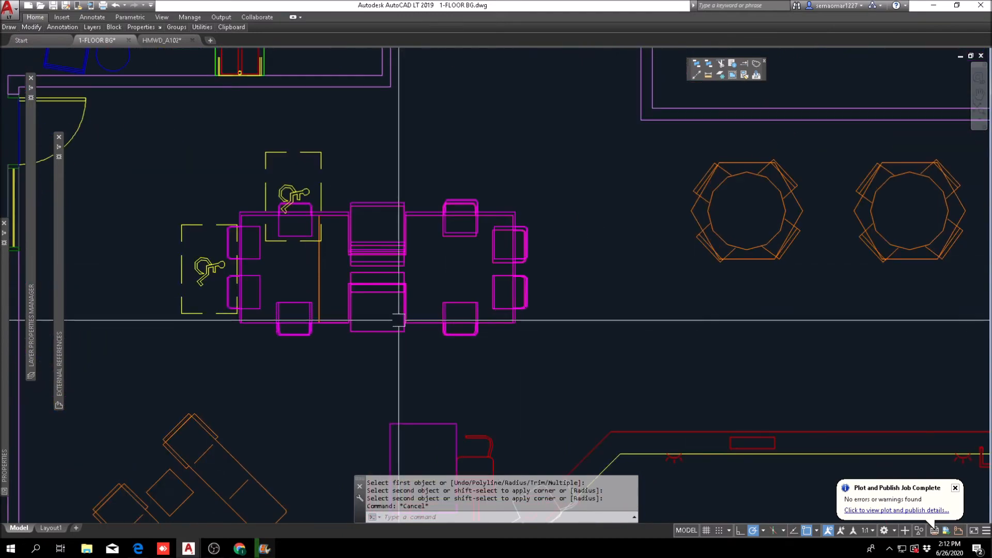
scroll(420, 326, "down", 6)
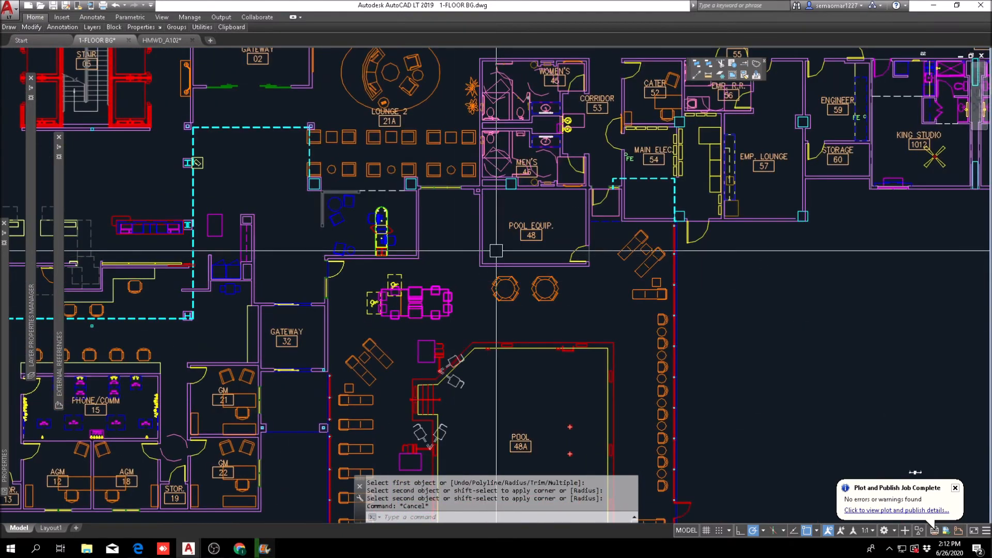
mouse_move(38, 31)
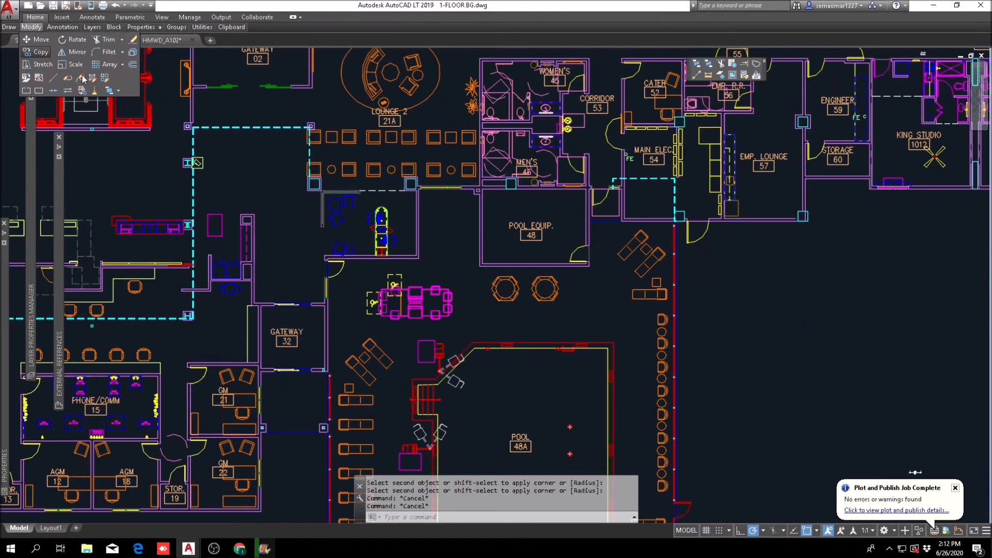
left_click(40, 52)
scroll(490, 289, "up", 4)
left_click(467, 335)
left_click(570, 269)
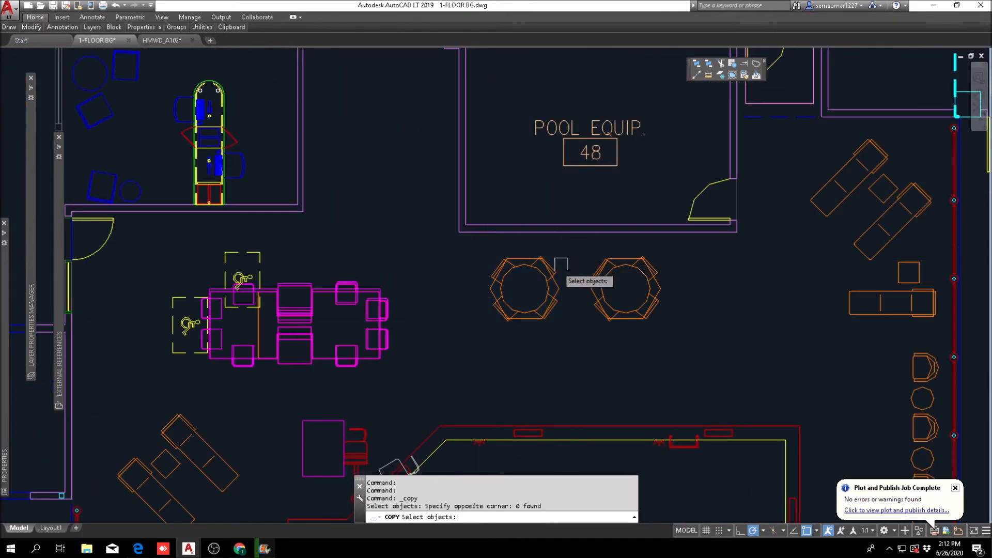
left_click(527, 294)
key("Escape")
key("Escape")
scroll(477, 299, "down", 4)
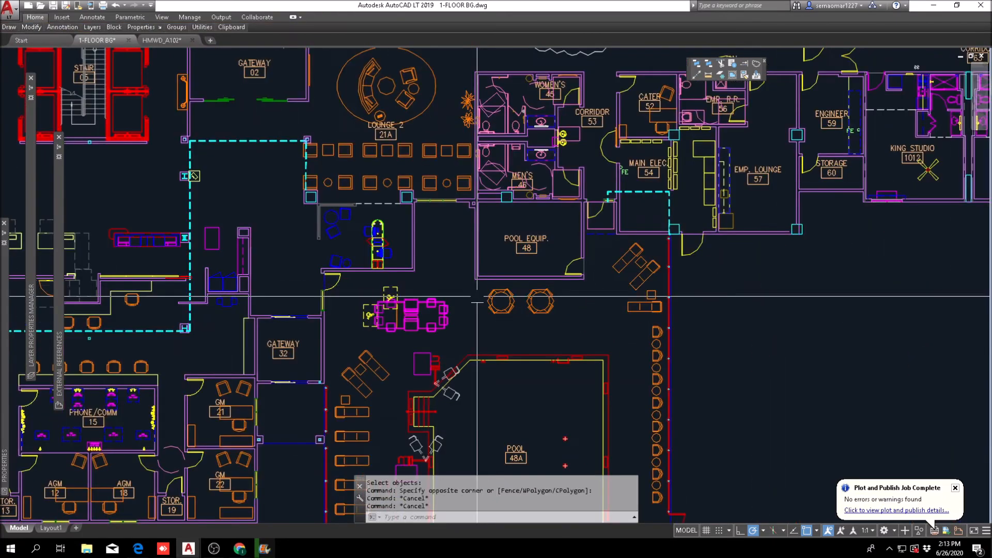
Step: Copy a round four-chair table from Patio 2, by its center, into the open area between the rebuilt room and Pool Equip. 48
mouse_move(39, 28)
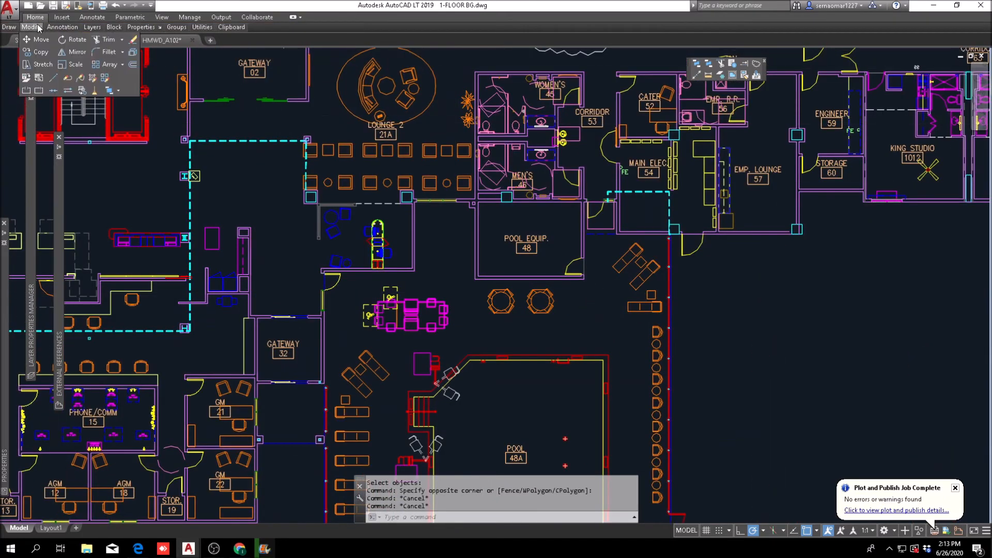
left_click(40, 54)
scroll(435, 270, "down", 4)
scroll(206, 337, "up", 4)
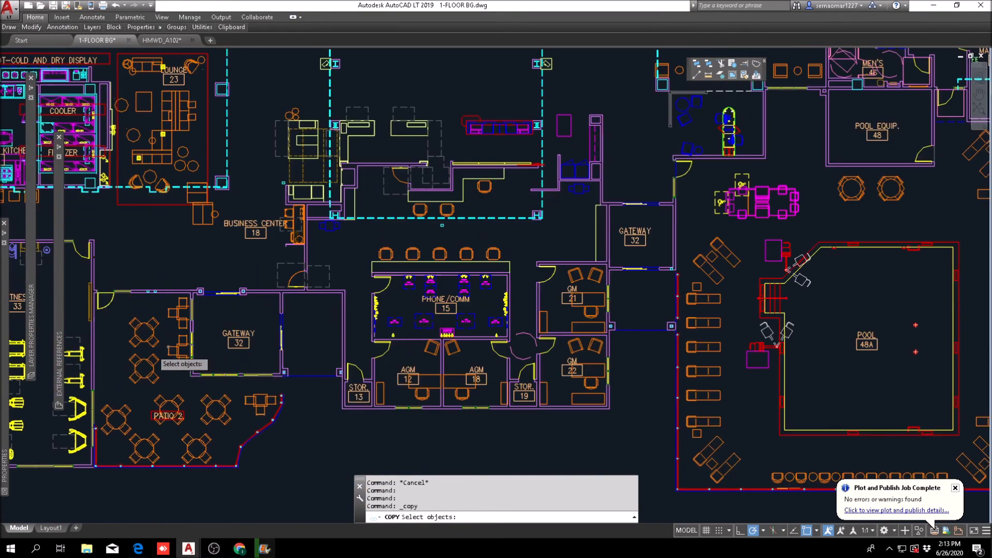
scroll(121, 397, "up", 4)
left_click(126, 388)
left_click(217, 305)
key("Return")
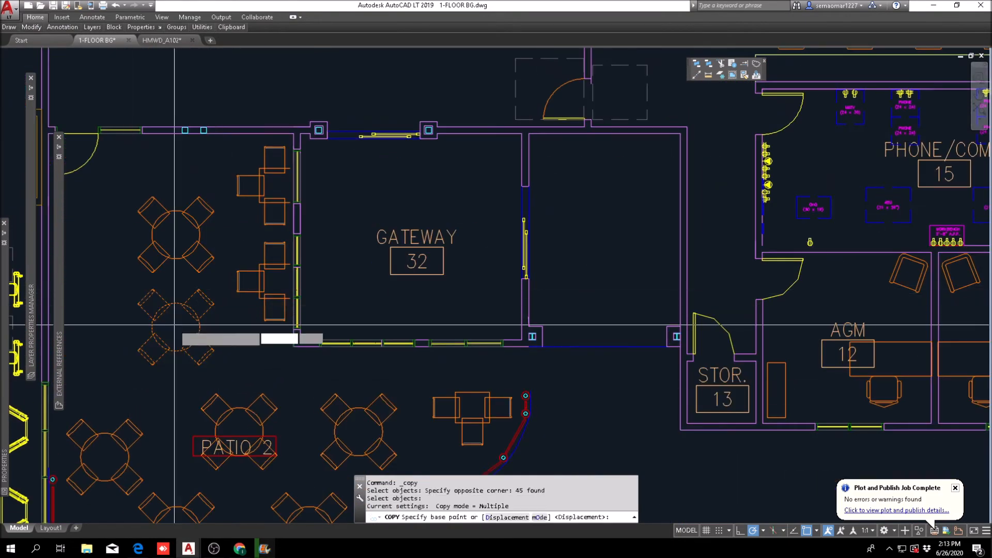
left_click(174, 325)
middle_click_drag(717, 250, 158, 419)
scroll(158, 419, "down", 2)
mouse_move(833, 128)
middle_mouse_down()
mouse_move(429, 215)
mouse_move(247, 273)
middle_mouse_up()
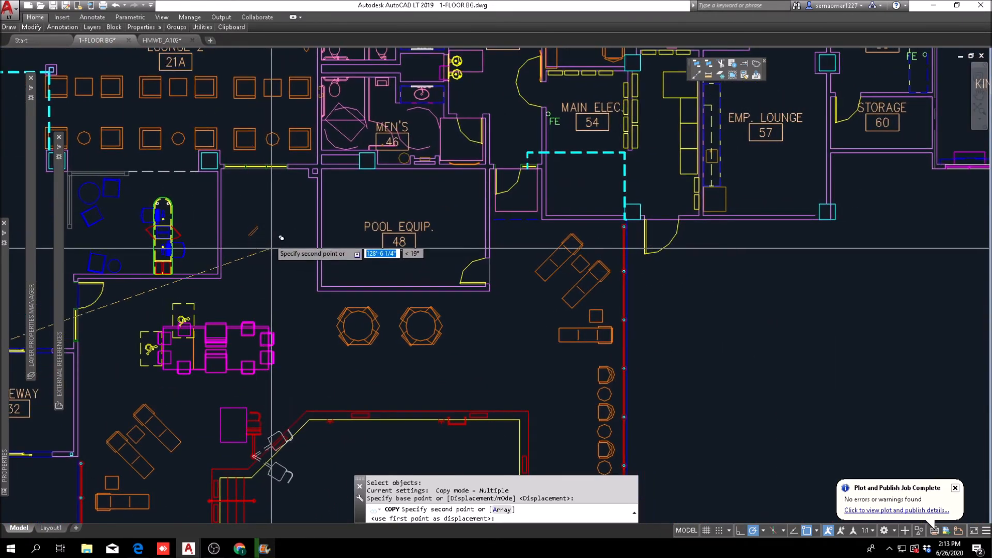
left_click(267, 225)
key("Escape")
key("Escape")
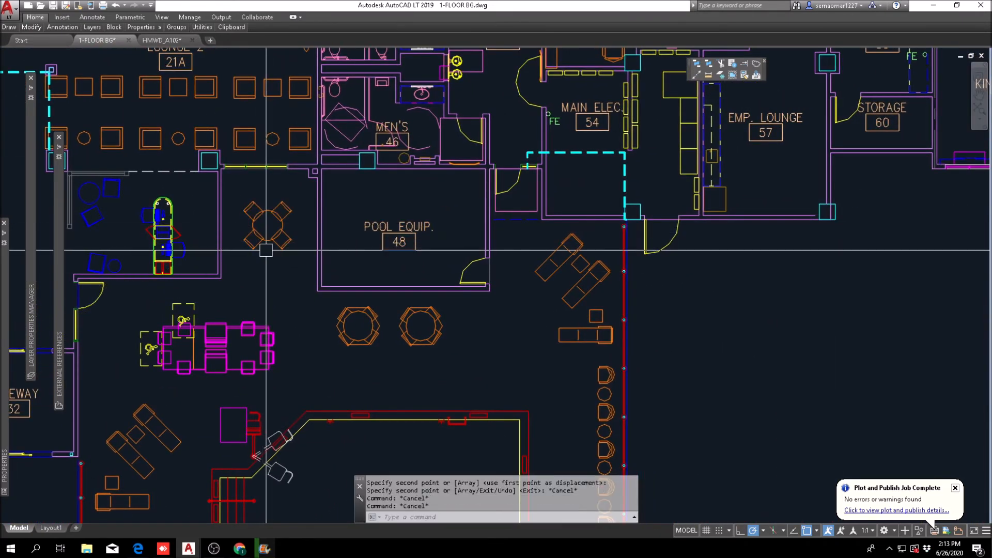
Step: Erase the small square and the wall jog around it outside the upper-left corner of Pool Equip. 48
scroll(266, 250, "down", 6)
scroll(505, 174, "up", 3)
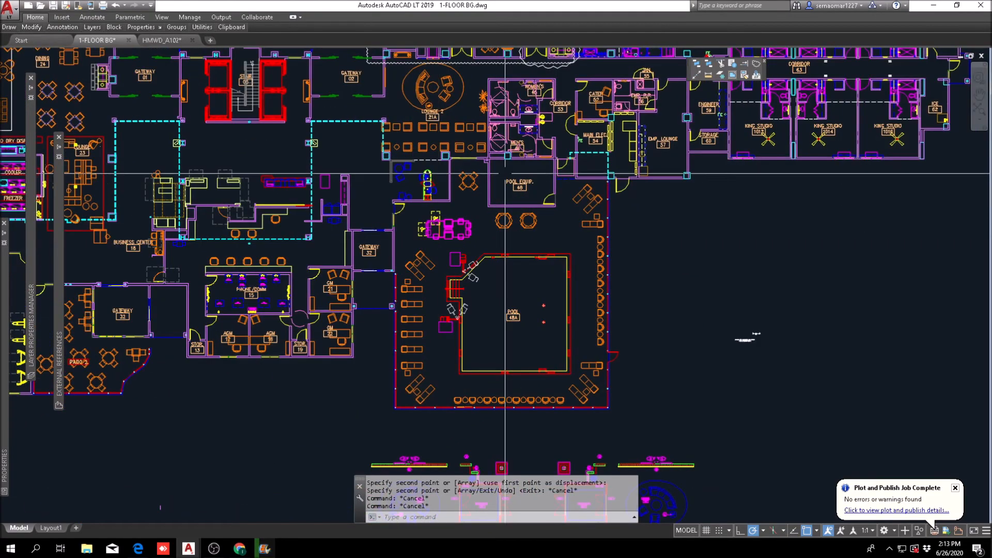
scroll(504, 174, "up", 4)
scroll(364, 268, "up", 2)
key("Escape")
key("Escape")
type("e")
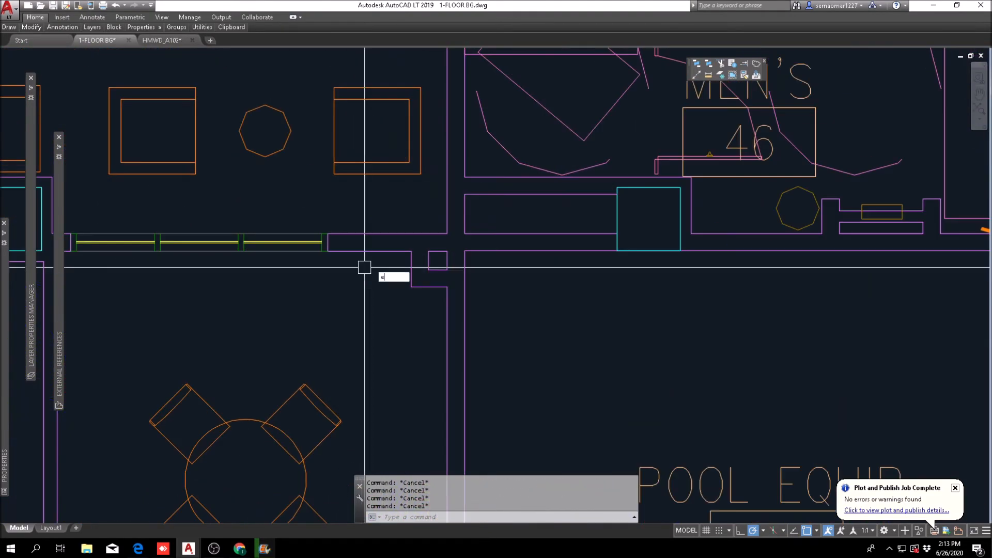
key("Return")
scroll(403, 266, "up", 2)
left_click(378, 332)
key("Return")
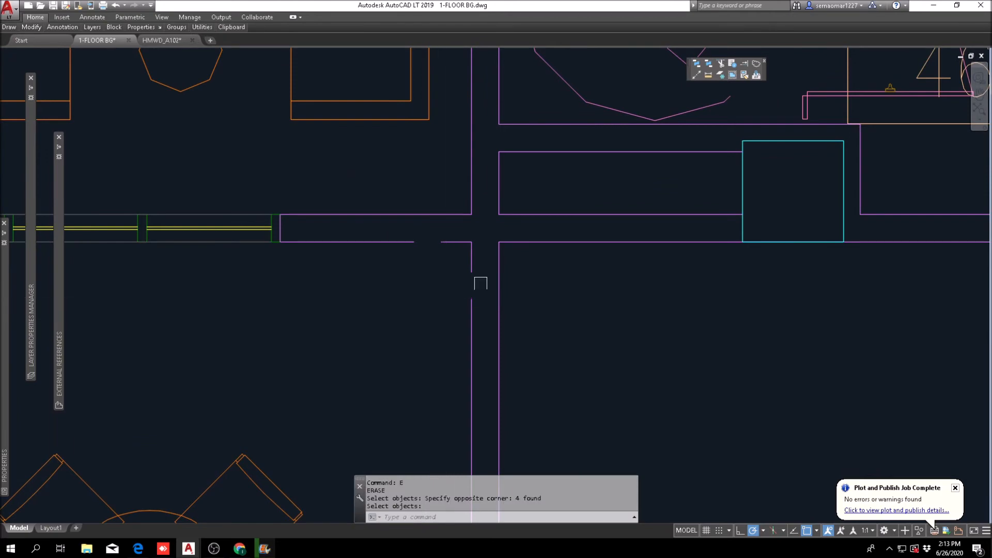
Step: Fillet the broken wall lines together into a sharp corner where the jog stood beside Pool Equip. 48
key("Escape")
scroll(480, 294, "down", 2)
type("f")
key("Return")
left_click(474, 318)
key("Escape")
key("Escape")
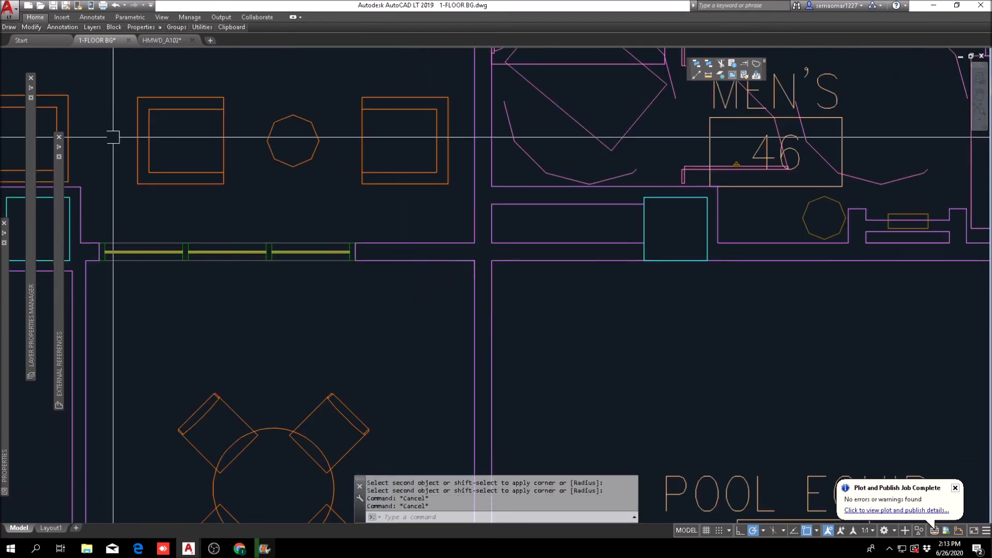
Step: Stretch the three-pane window along its wall from its midpoint to the midpoint between the rebuilt room's wall and the Pool Equip. 48 wall
mouse_move(31, 27)
left_click(38, 64)
scroll(449, 361, "down", 3)
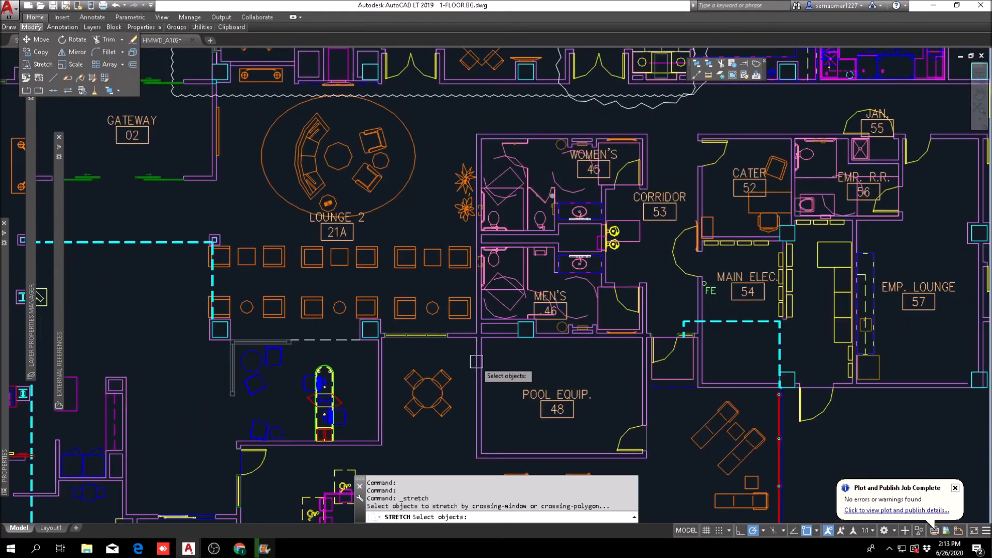
scroll(387, 336, "up", 5)
left_click(470, 304)
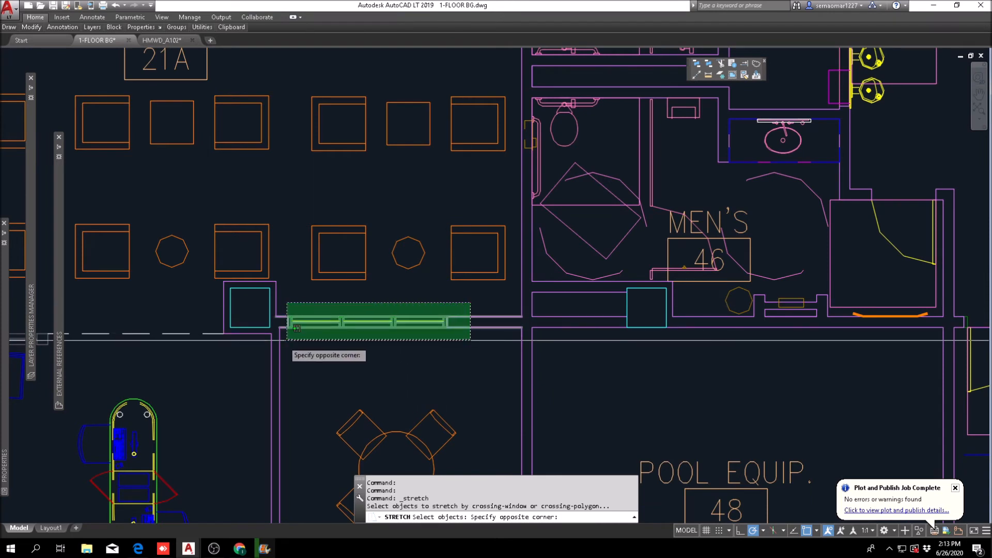
left_click(285, 339)
key("Return")
right_click(408, 313, "shift")
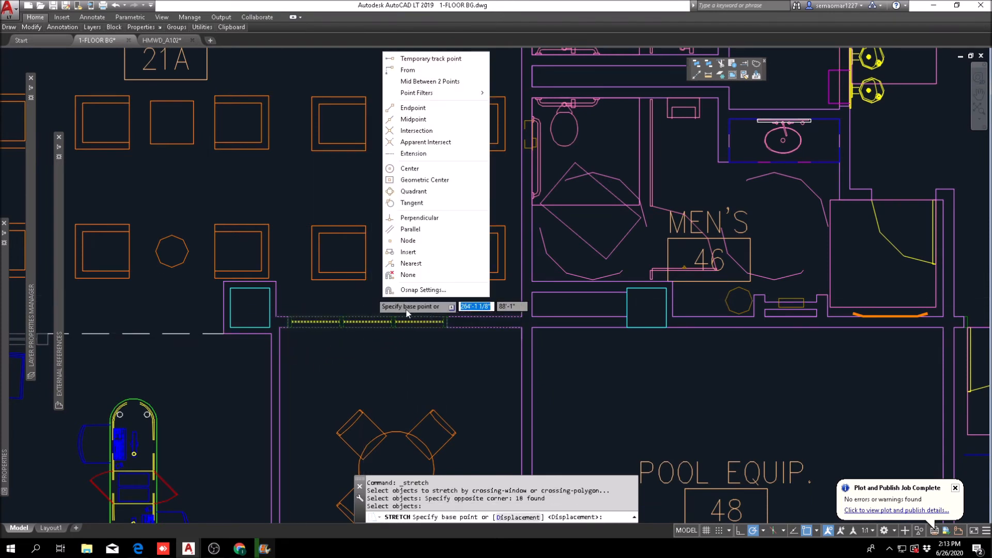
left_click(448, 81)
scroll(462, 305, "up", 5)
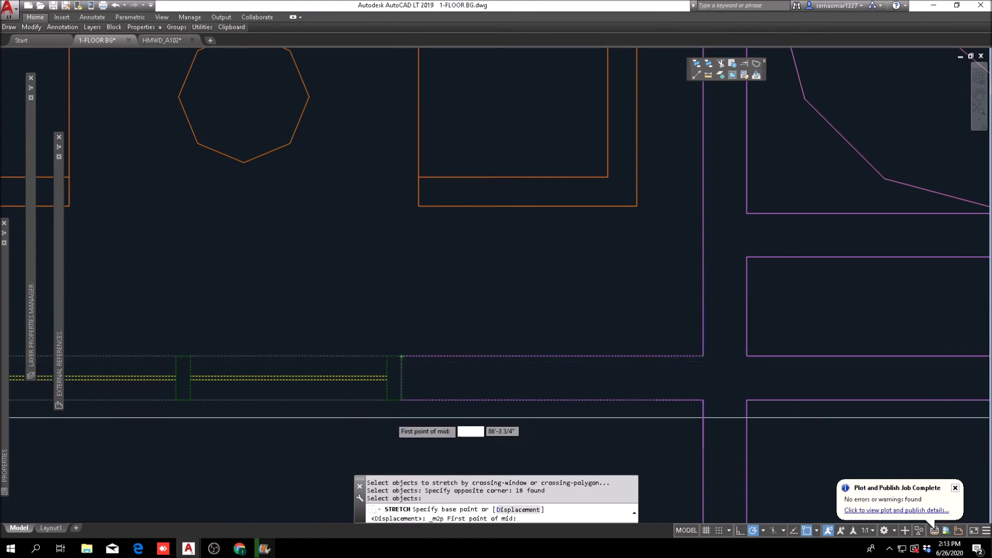
left_click(402, 400)
scroll(388, 353, "down", 2)
middle_click_drag(191, 391, 525, 339)
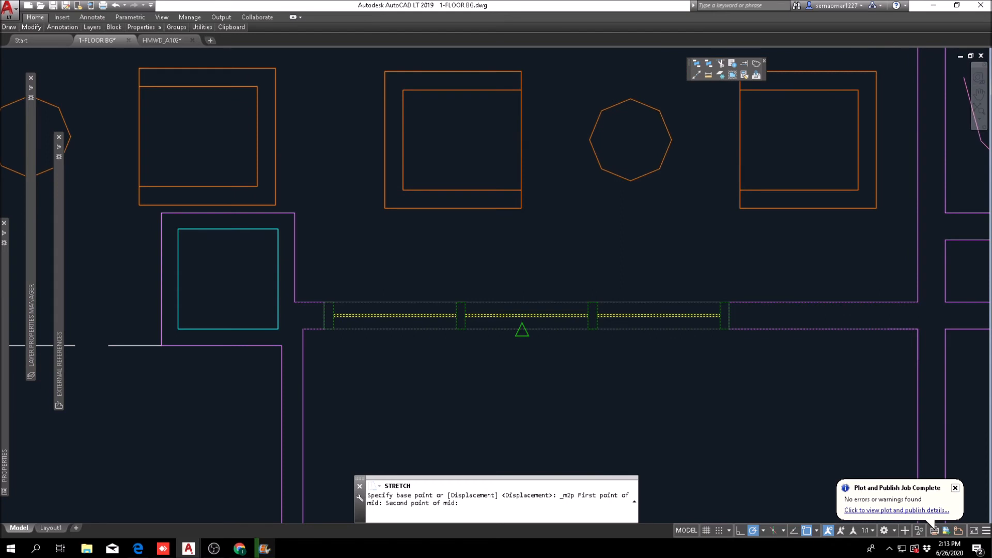
scroll(330, 339, "up", 2)
left_click(319, 325)
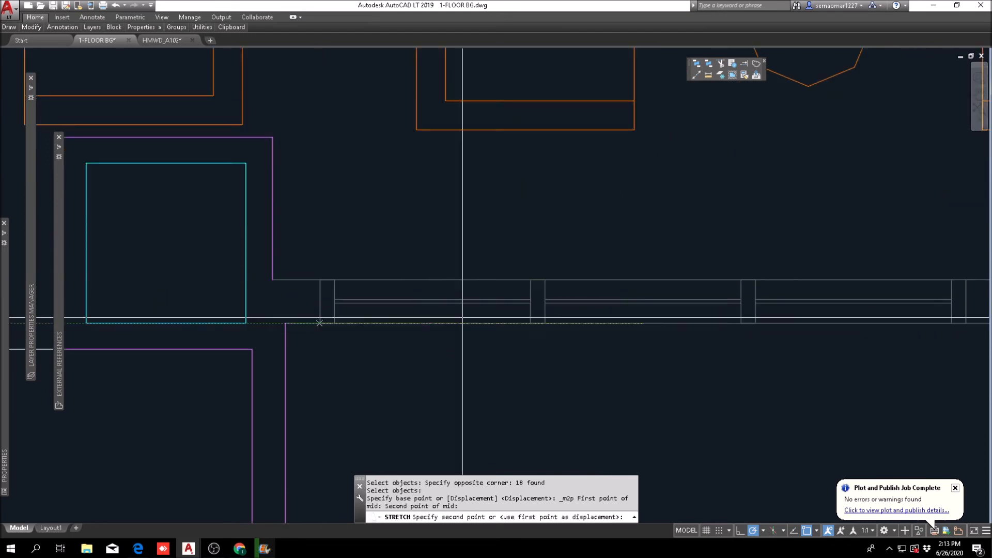
right_click(516, 298, "shift")
left_click(586, 80)
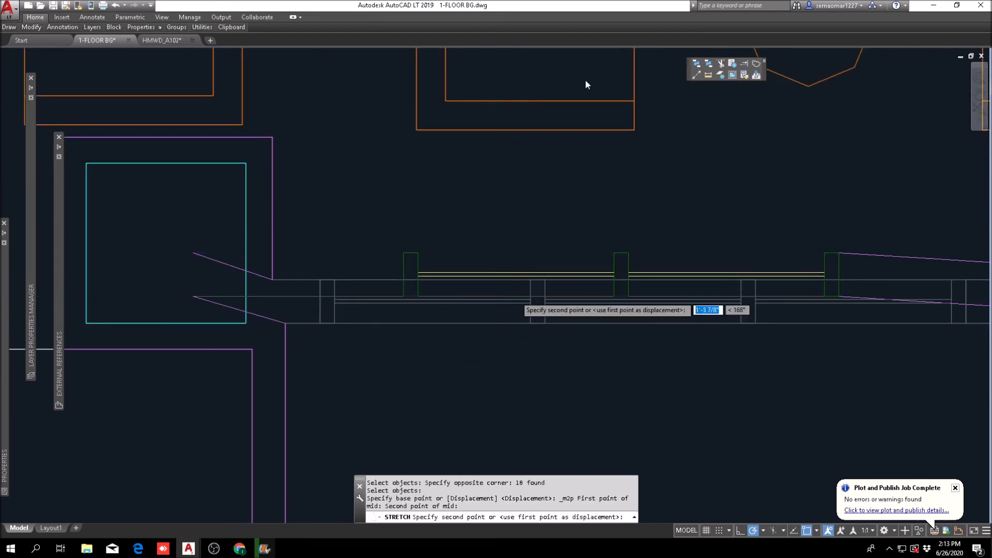
left_click(286, 323)
scroll(341, 313, "down", 3)
middle_click_drag(775, 343, 253, 336)
scroll(164, 320, "up", 3)
scroll(172, 316, "up", 2)
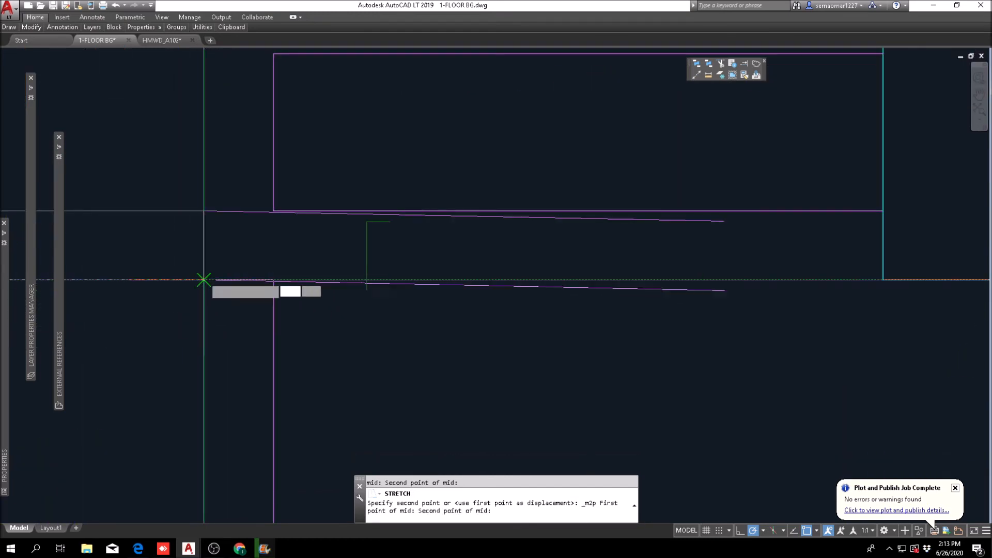
left_click(203, 279)
scroll(264, 327, "down", 4)
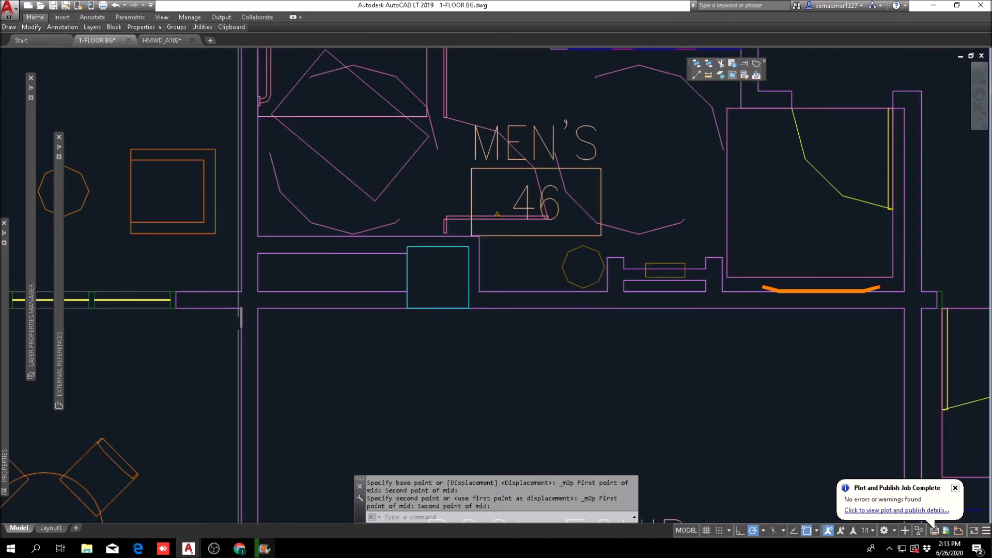
Step: Review the revised plan from the pool area across the lobby and offices to Patio 2 and Fitness 33
scroll(238, 323, "down", 4)
middle_click_drag(199, 345, 452, 288)
middle_click_drag(403, 364, 436, 200)
scroll(423, 225, "down", 4)
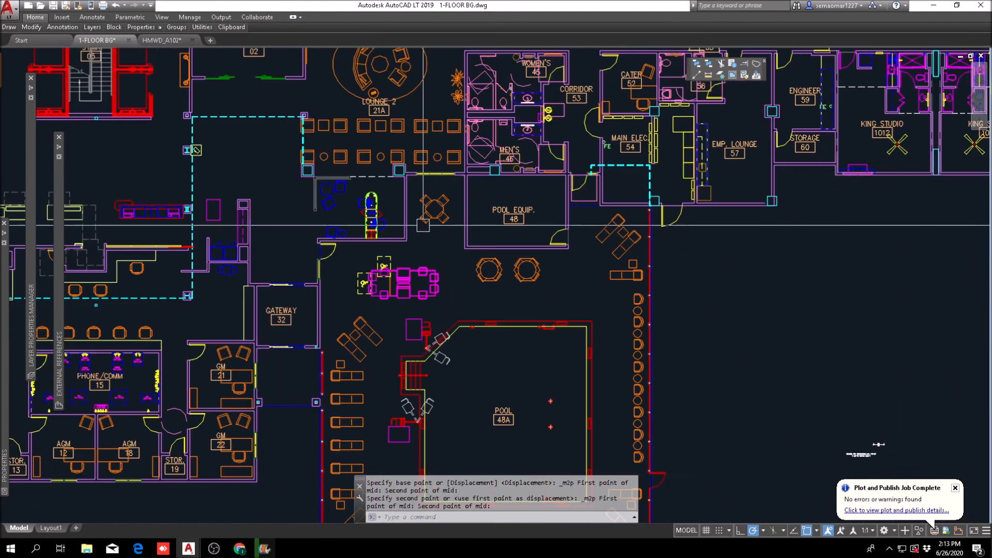
middle_click_drag(288, 263, 408, 250)
scroll(414, 266, "down", 4)
scroll(427, 265, "up", 2)
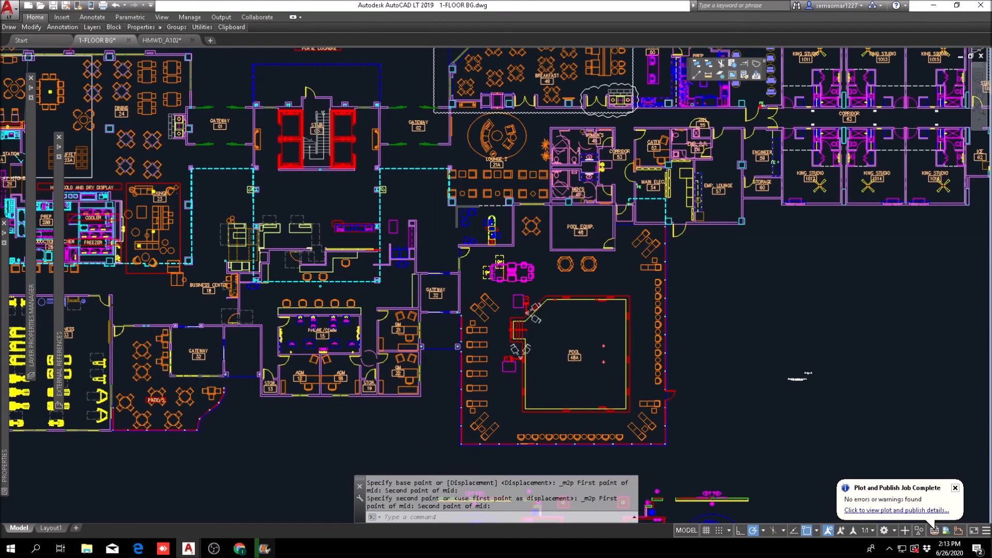
key("Escape")
scroll(443, 259, "down", 2)
middle_click_drag(443, 263, 703, 207)
scroll(791, 222, "up", 4)
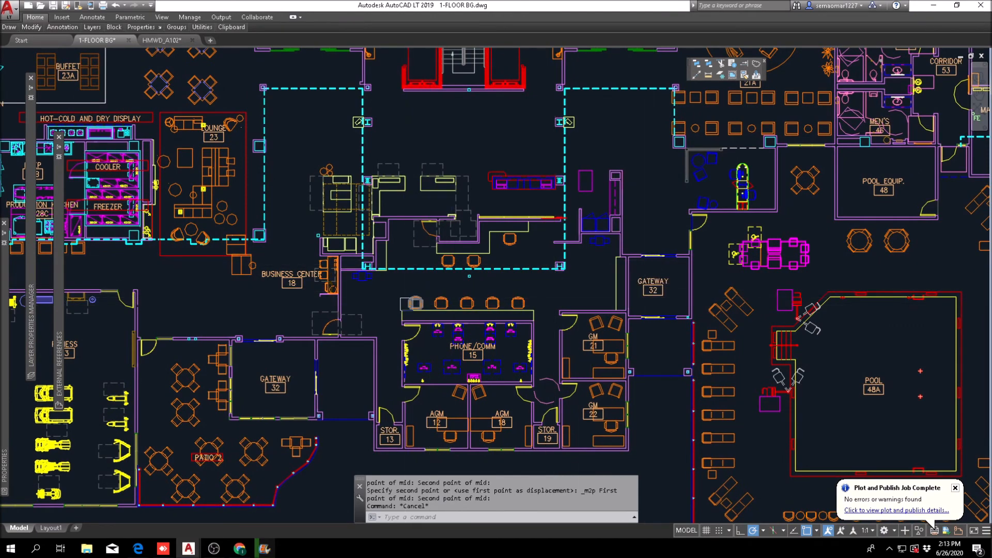
middle_click_drag(265, 365, 334, 262)
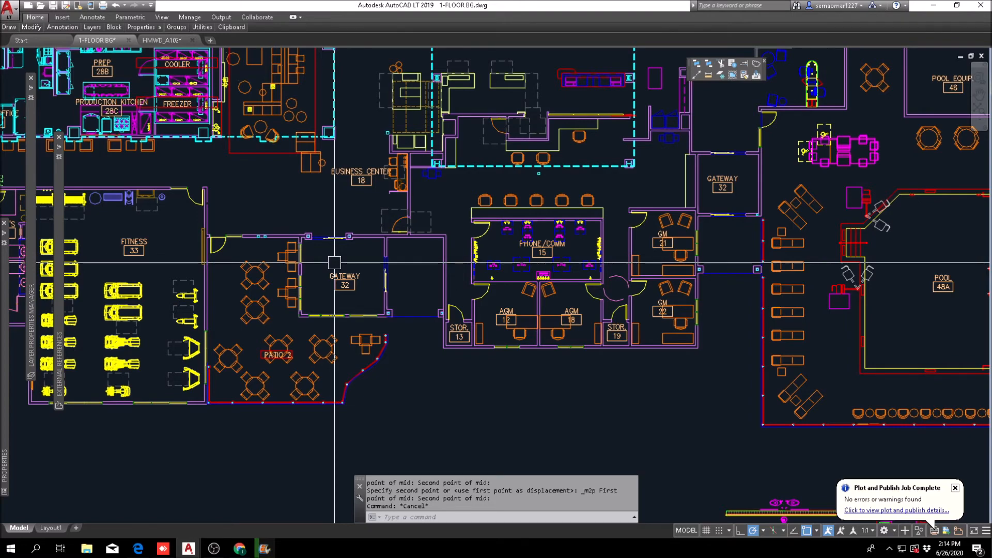
Step: Move the wall between Fitness 33 and Patio 2, with its doors, windows and adjacent exercise equipment, 5' horizontally toward the patio
middle_click_drag(334, 263, 520, 246)
key("Escape")
key("Escape")
scroll(576, 334, "up", 4)
scroll(572, 253, "down", 4)
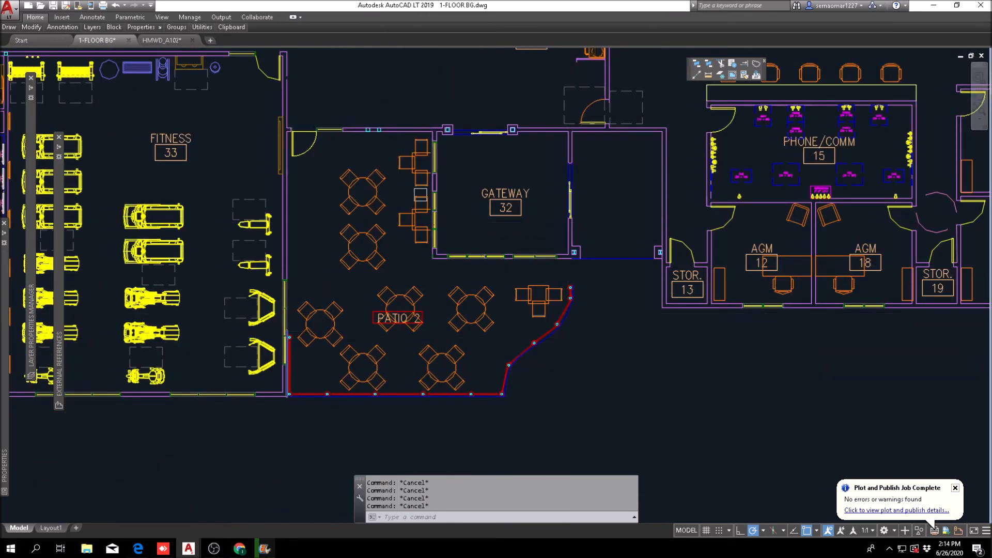
middle_click_drag(454, 196, 443, 288)
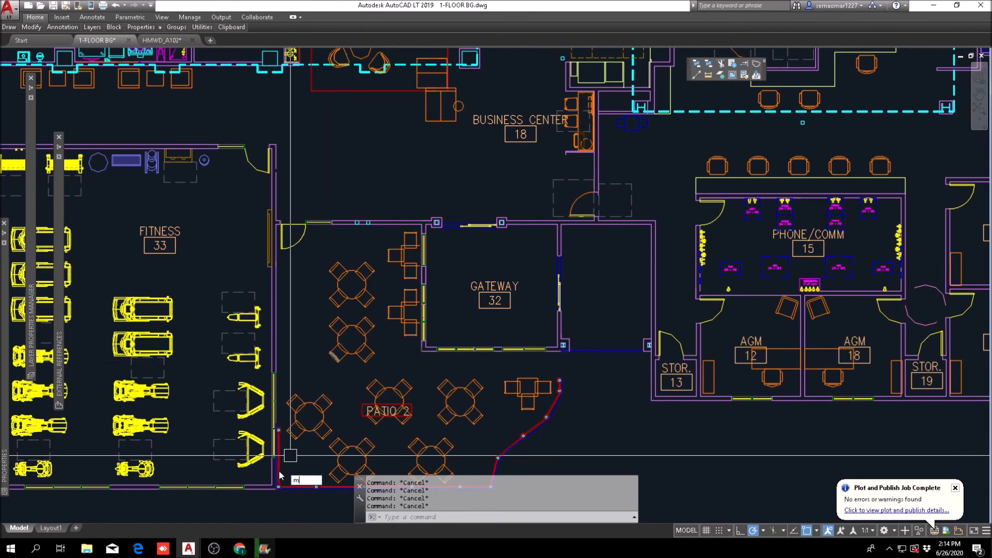
type("m")
key("Return")
scroll(279, 353, "up", 4)
middle_click_drag(279, 353, 277, 317)
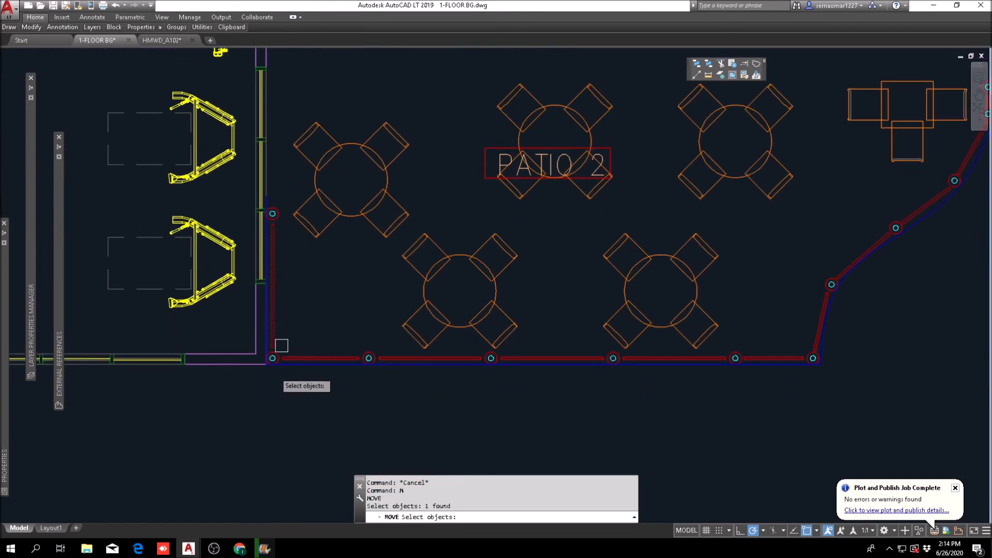
left_click(232, 326)
left_click(111, 322)
scroll(217, 310, "down", 6)
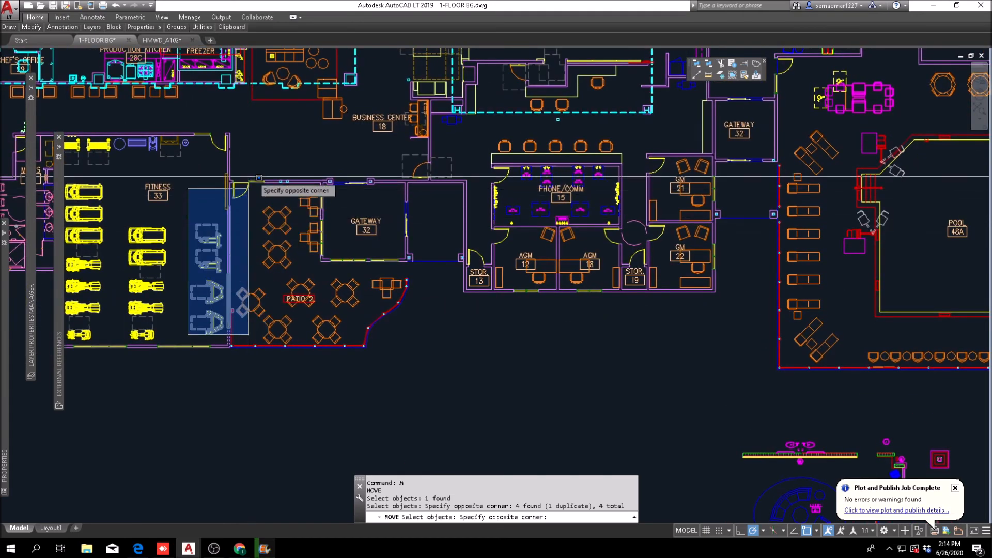
left_click(249, 181)
scroll(247, 178, "up", 6)
left_click(186, 314)
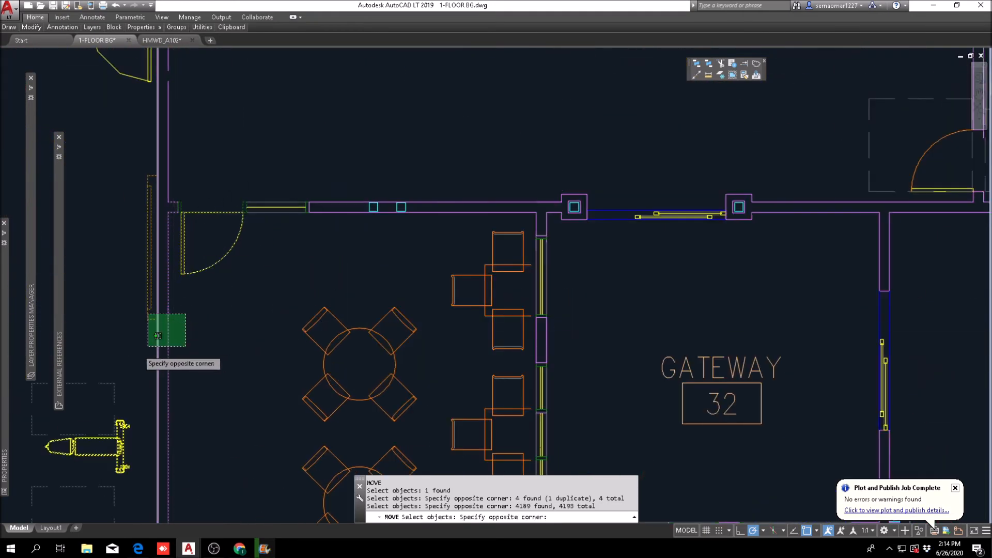
left_click(147, 346)
left_click(113, 336)
scroll(269, 259, "down", 4)
left_click(307, 139)
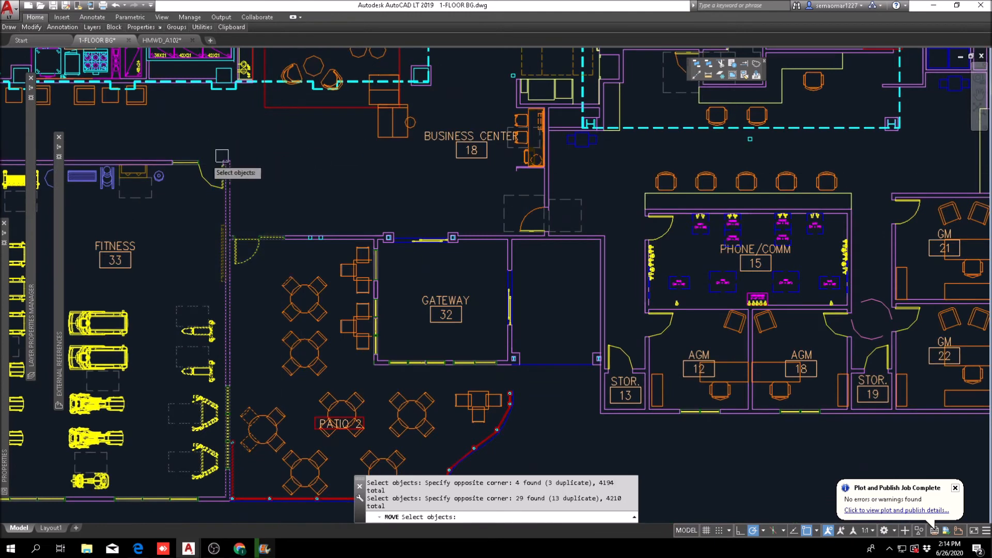
scroll(223, 150, "up", 4)
left_click(325, 146)
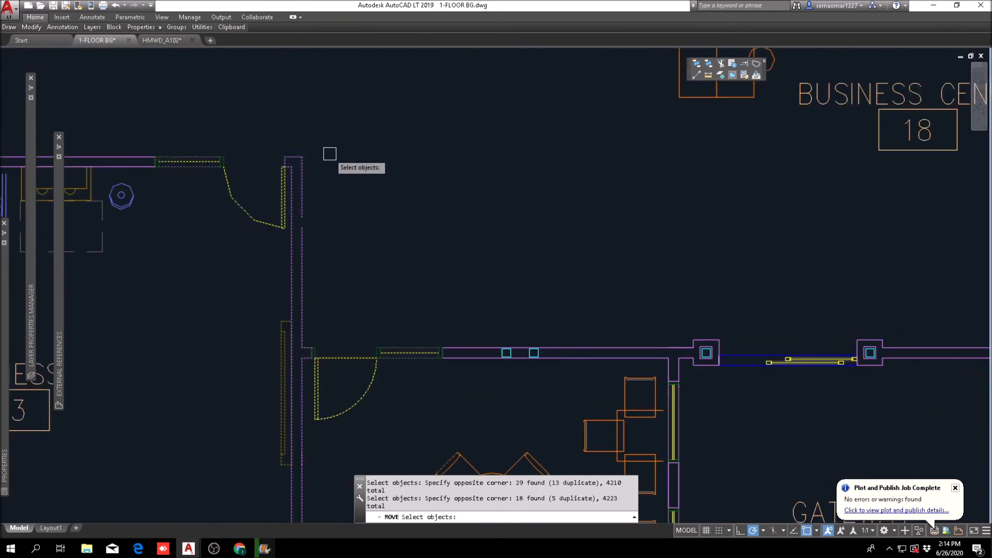
scroll(310, 154, "down", 4)
scroll(277, 147, "up", 2)
key("Return")
left_click(291, 104)
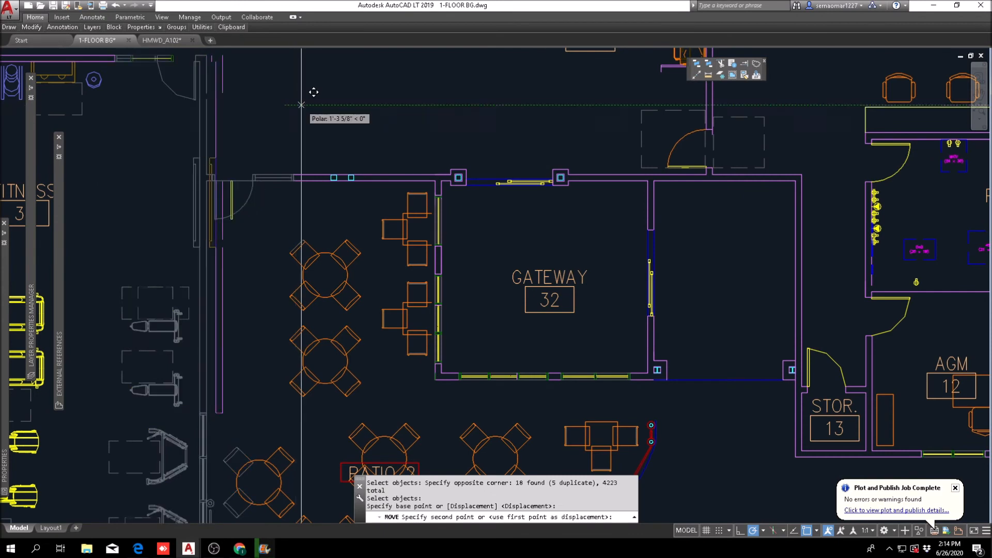
type("5'")
key("Return")
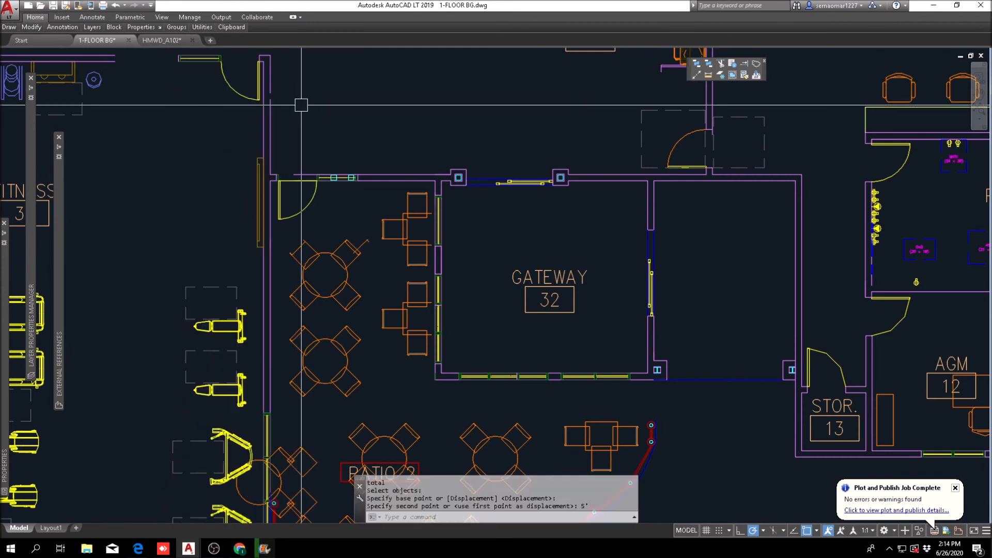
Step: Move the middle column of exercise machines in Fitness 33 a short distance toward the relocated patio wall
middle_click_drag(364, 360, 392, 223)
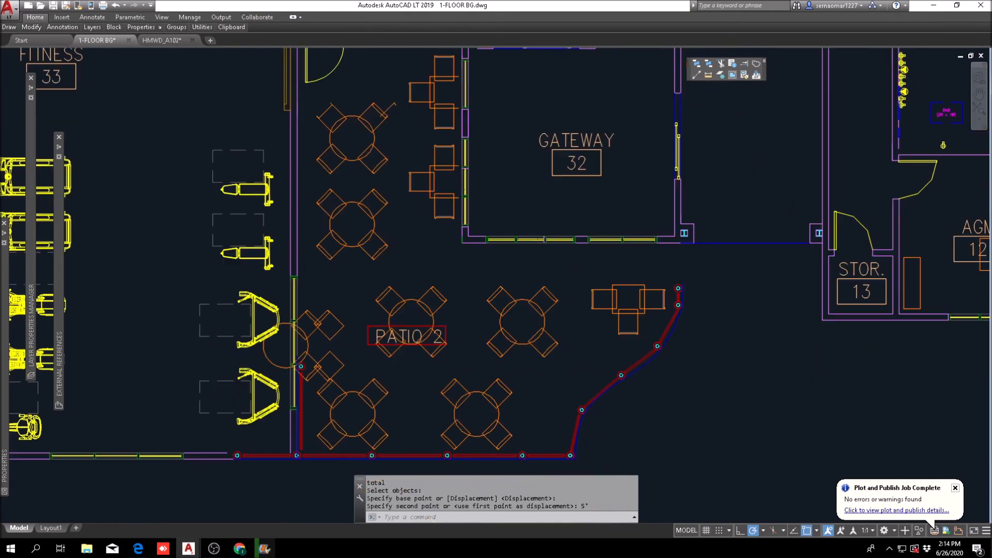
scroll(222, 352, "down", 5)
scroll(210, 349, "up", 8)
key("Escape")
type("m")
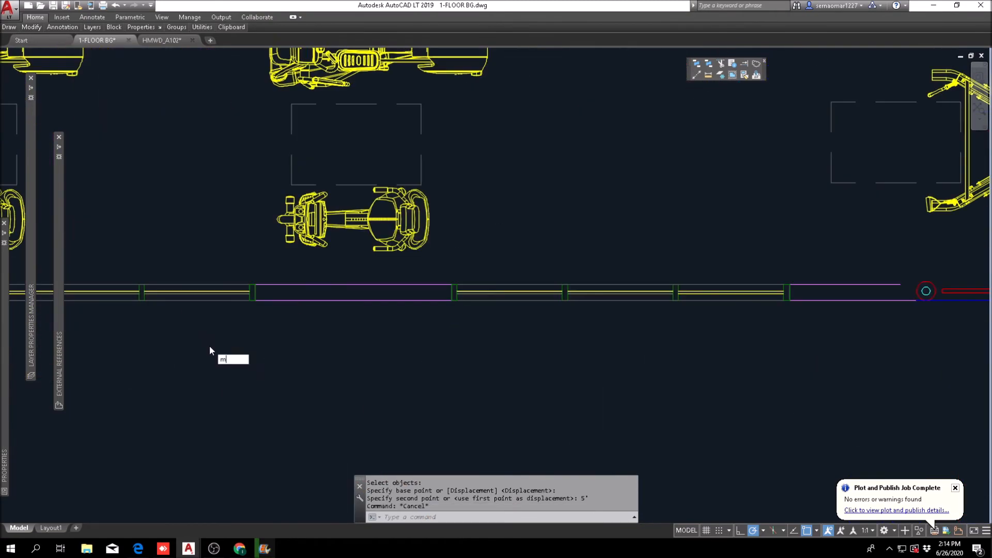
key("Return")
scroll(240, 255, "down", 5)
left_click(266, 248)
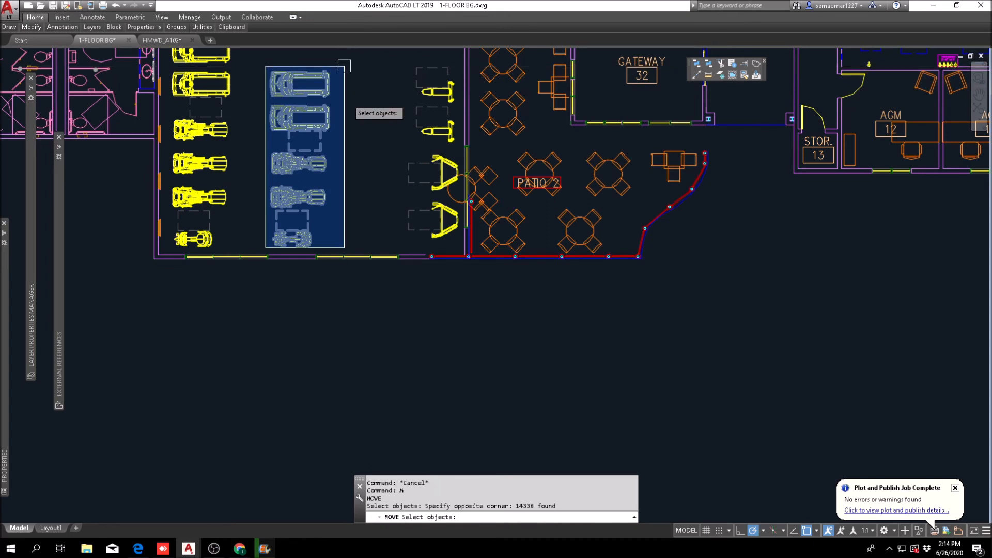
key("Return")
left_click(397, 100)
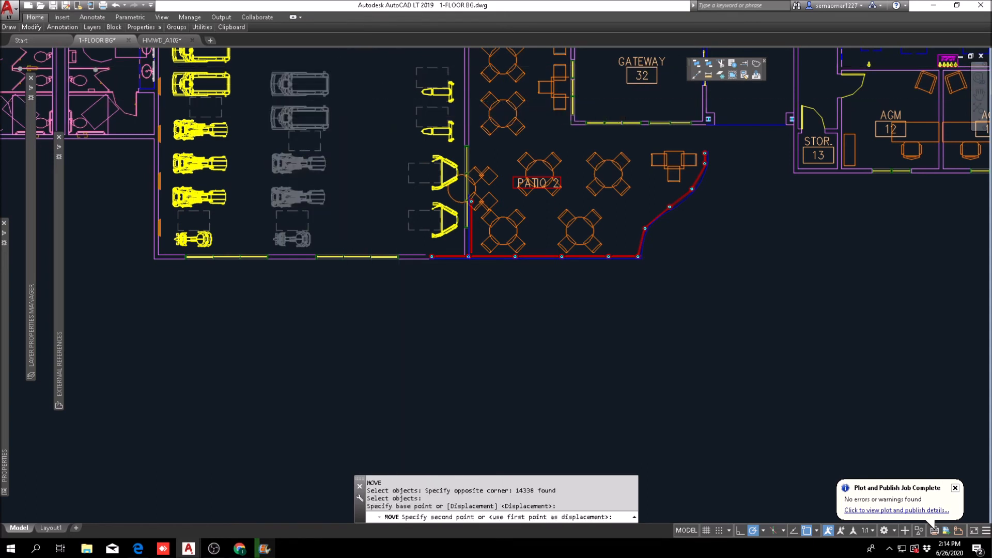
left_click(399, 102)
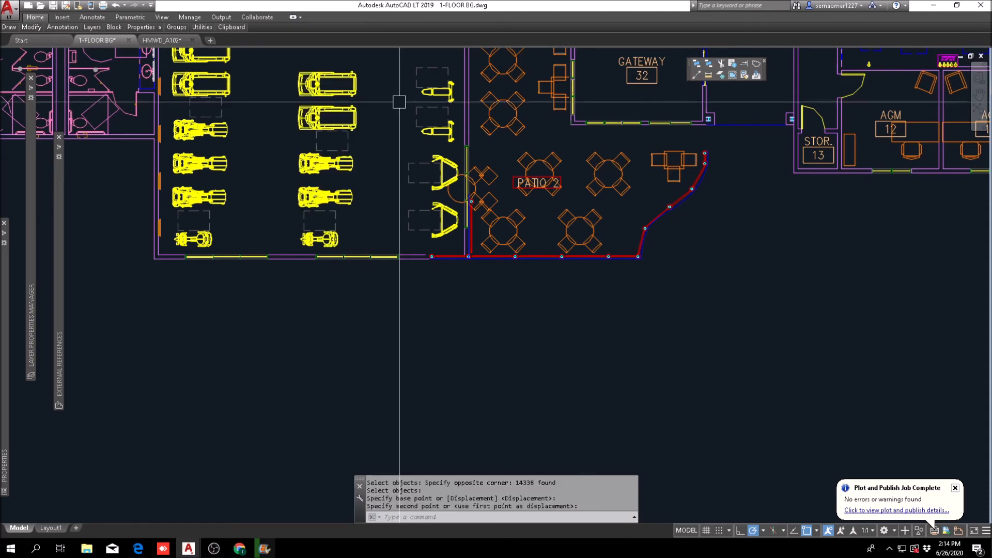
Step: Stretch the open end of Fitness 33's upper wall 5' toward the window panel beside the relocated door
scroll(337, 196, "down", 5)
scroll(310, 197, "up", 1)
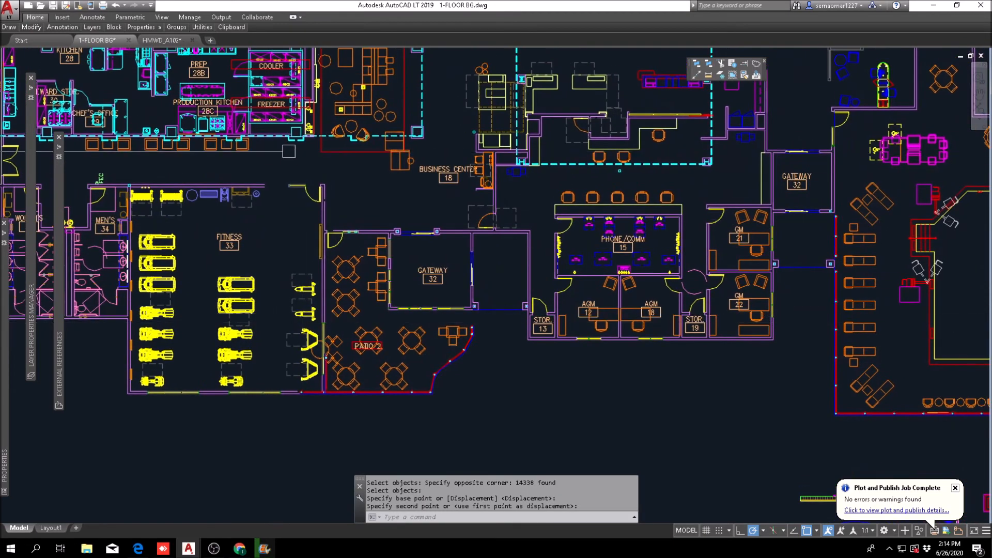
scroll(275, 198, "up", 5)
key("Escape")
mouse_move(23, 27)
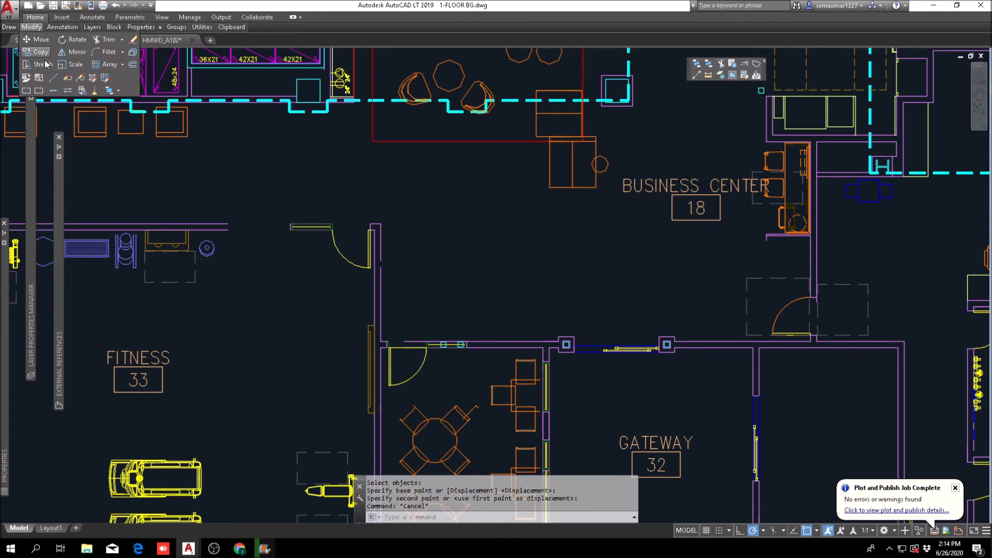
left_click(39, 65)
scroll(217, 231, "up", 6)
left_click(292, 180)
left_click(250, 259)
key("Return")
left_click(260, 163)
left_click(308, 163)
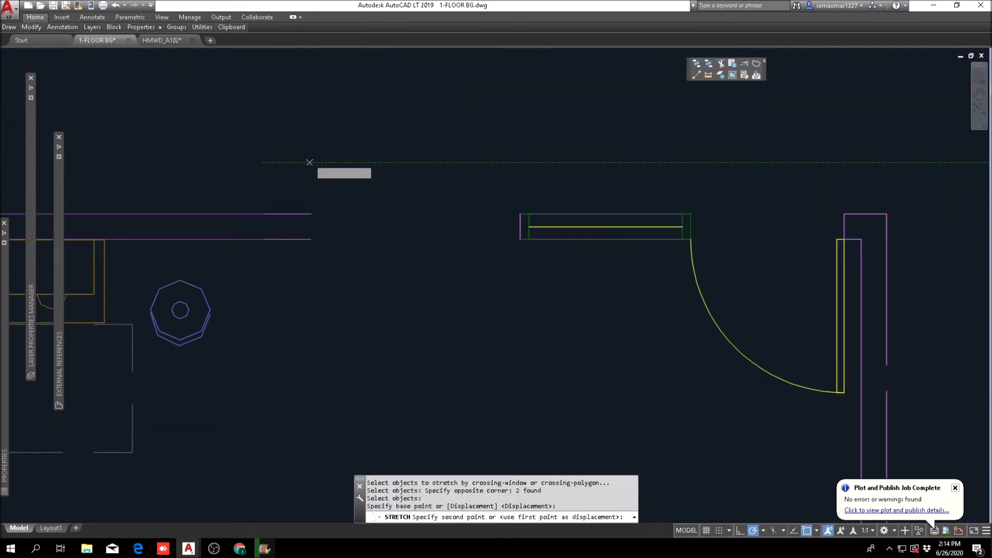
type("5'")
key("Return")
scroll(314, 162, "down", 6)
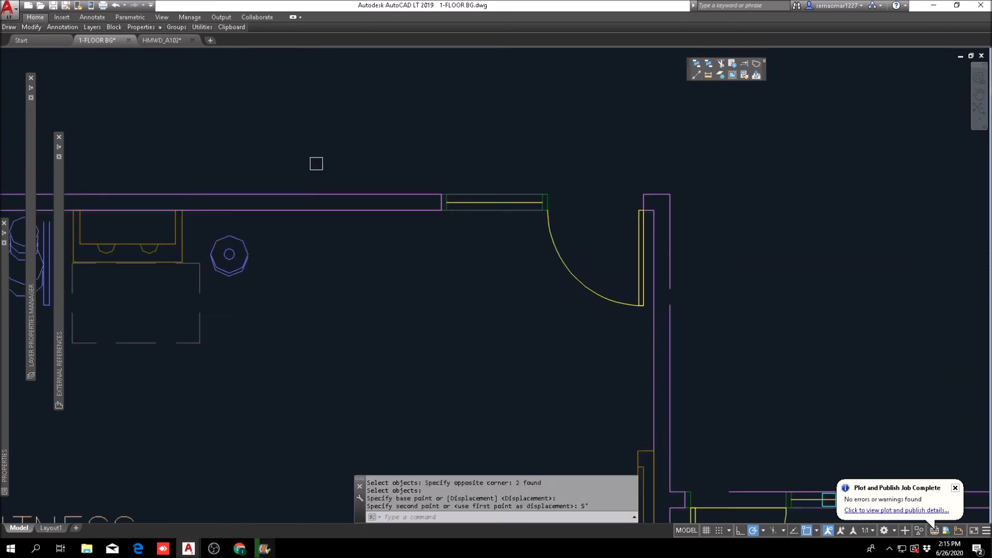
Step: Erase the leftover outer wall segment near Fitness 33's upper door and fillet the remaining outer wall lines into a corner
key("Escape")
middle_click_drag(539, 322, 286, 221)
scroll(258, 167, "up", 5)
key("Escape")
middle_click_drag(253, 121, 277, 301)
type("f")
key("Return")
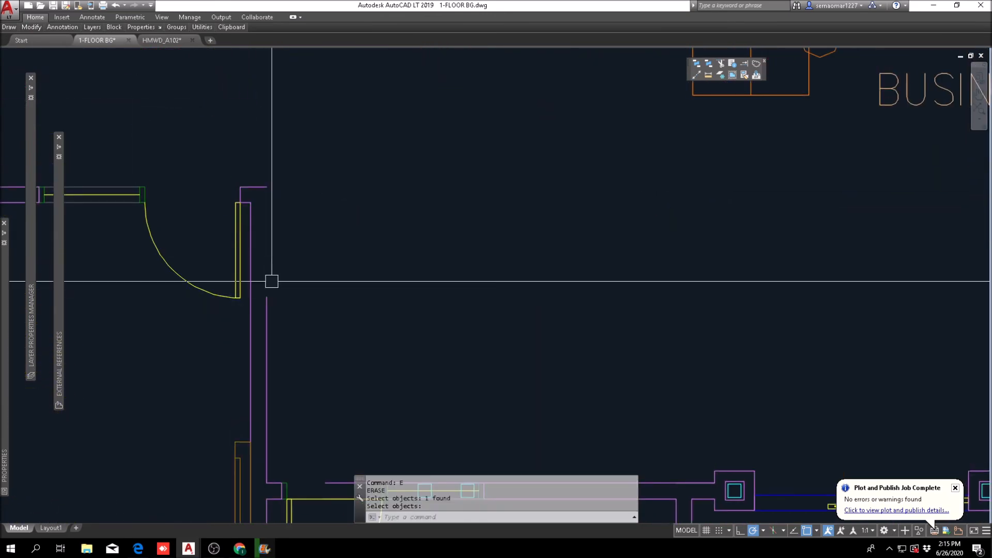
left_click(267, 310)
scroll(255, 184, "down", 5)
key("Escape")
key("Escape")
Step: Examine the patio door, its side window and the two small square columns in the wall between Fitness 33 and Gateway 32
scroll(365, 343, "up", 8)
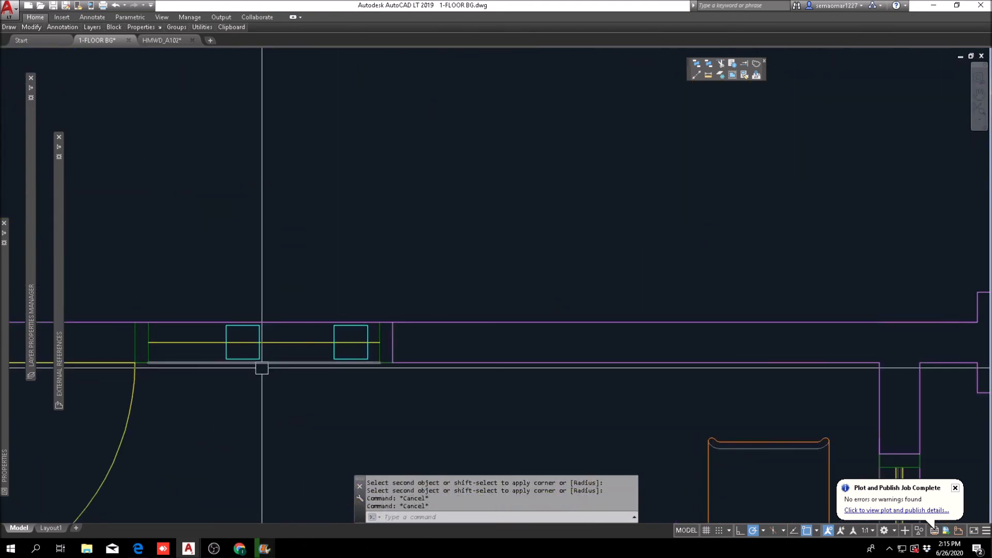
scroll(234, 374, "down", 5)
middle_click_drag(234, 374, 367, 327)
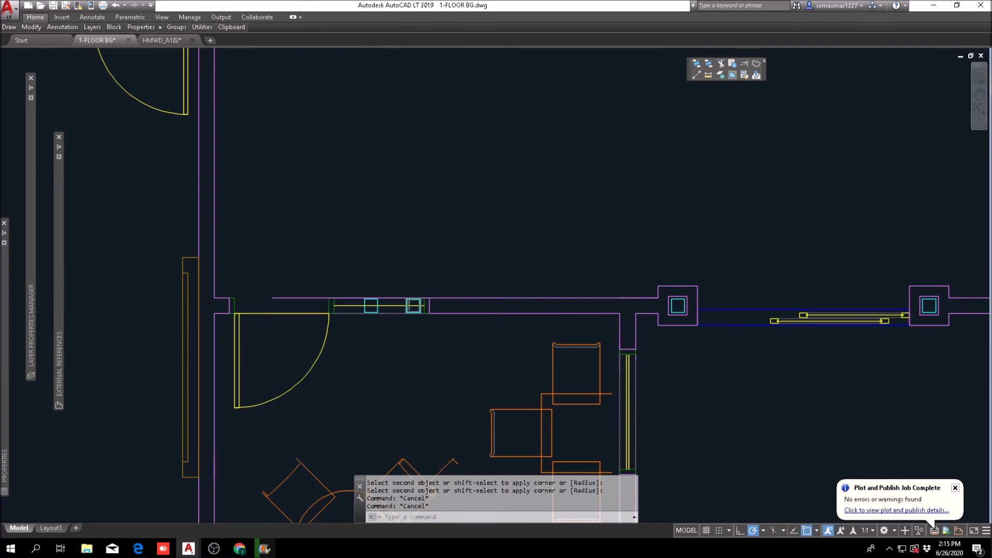
scroll(419, 303, "up", 6)
scroll(478, 310, "down", 10)
middle_click_drag(513, 310, 412, 268)
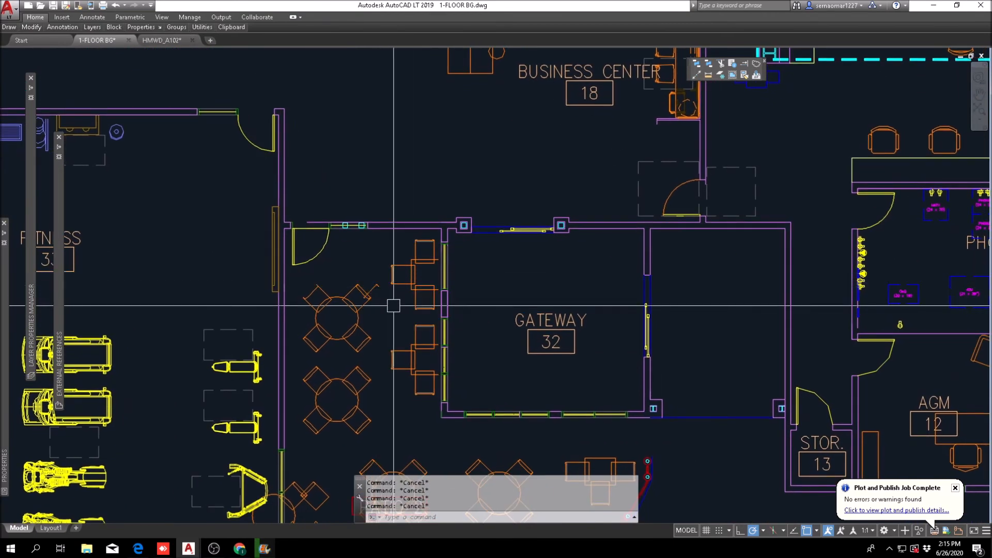
scroll(400, 283, "down", 2)
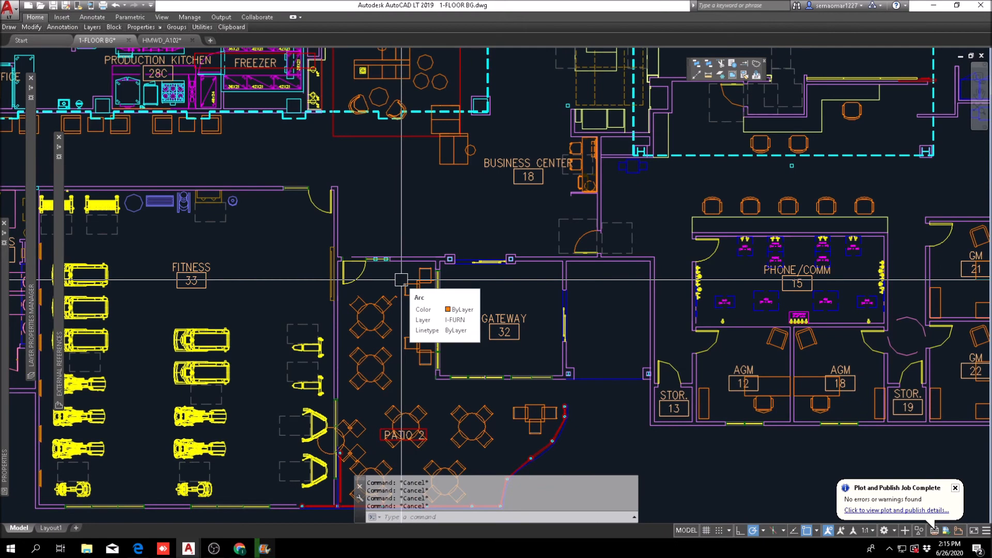
scroll(375, 261, "up", 10)
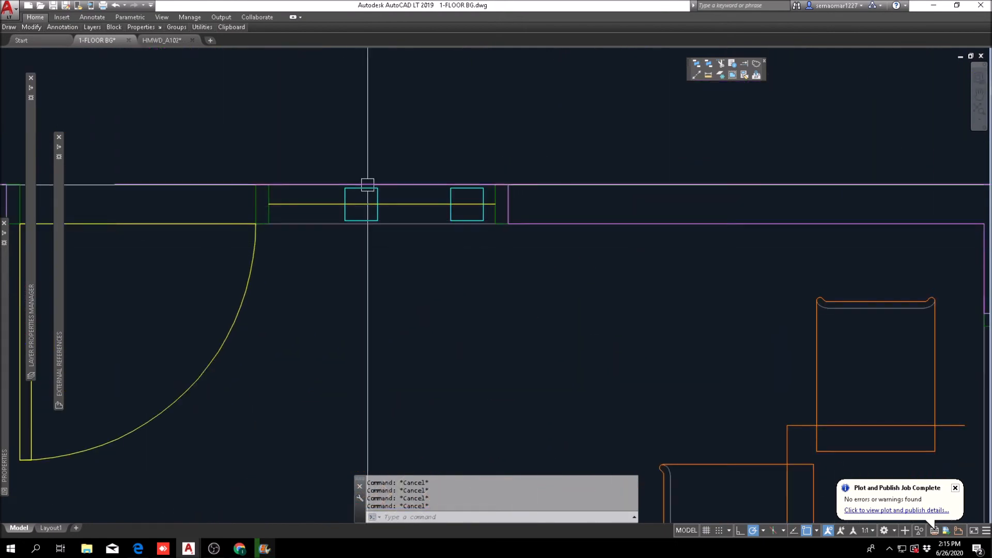
scroll(435, 216, "down", 2)
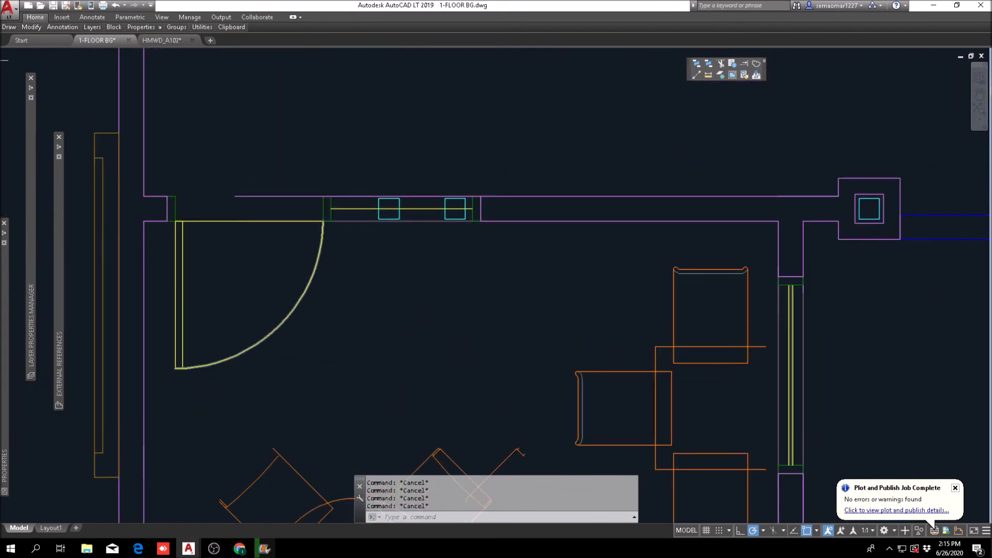
Step: Mirror the patio door and its side window toward Gateway 32, leaving out the two small square columns and erasing the originals
mouse_move(62, 27)
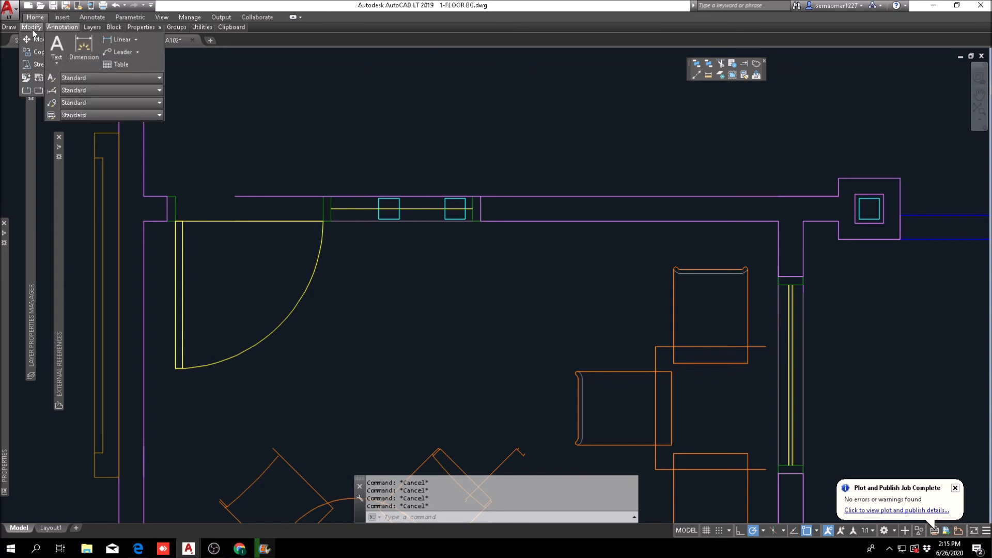
left_click(76, 60)
left_click(330, 238)
left_click(180, 246)
left_click(151, 242)
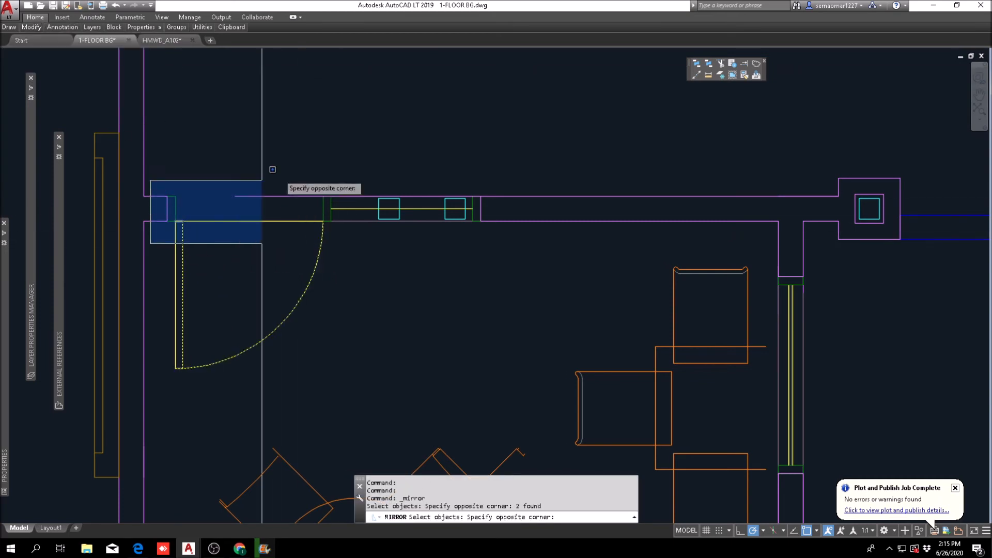
left_click(367, 151)
scroll(354, 222, "up", 4)
left_click(665, 172)
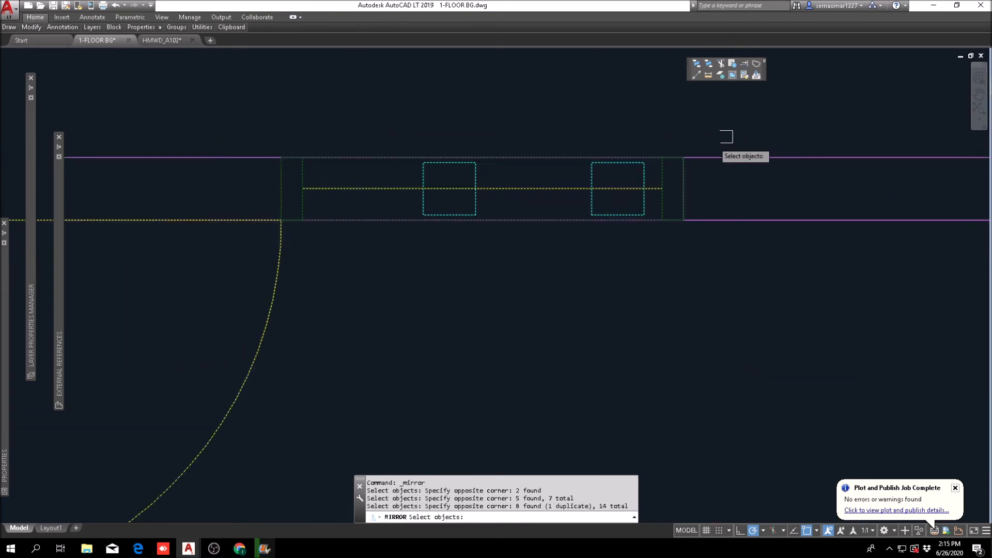
type("r")
key("Return")
scroll(611, 162, "up", 4)
left_click(626, 164)
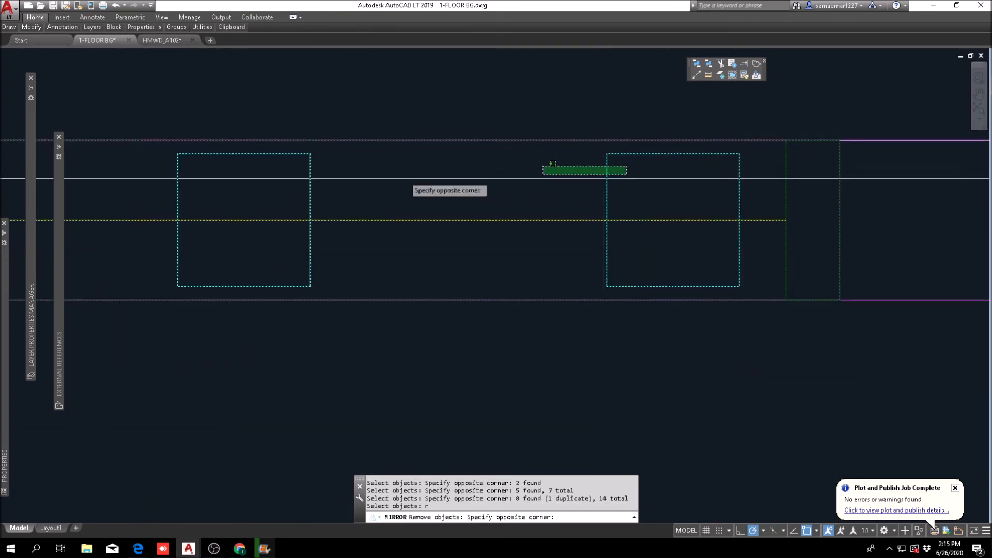
left_click(255, 176)
scroll(316, 190, "down", 8)
scroll(370, 214, "up", 2)
key("Return")
left_click(380, 225)
key("Return")
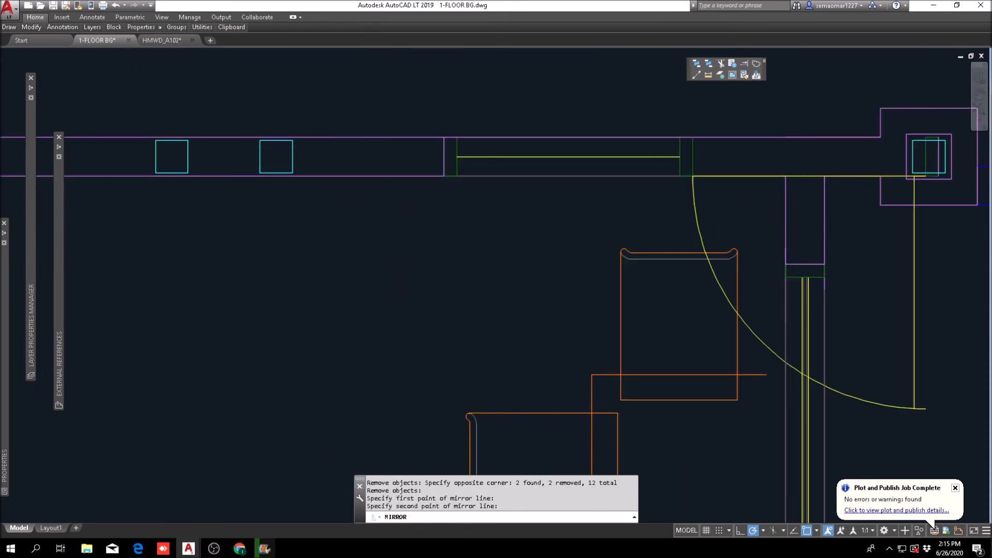
Step: Move the mirrored patio door and side window from the door's jamb end to the corner at the Gateway 32 wall
type("M")
key("Return")
middle_click_drag(917, 222, 692, 239)
type("P")
key("Return")
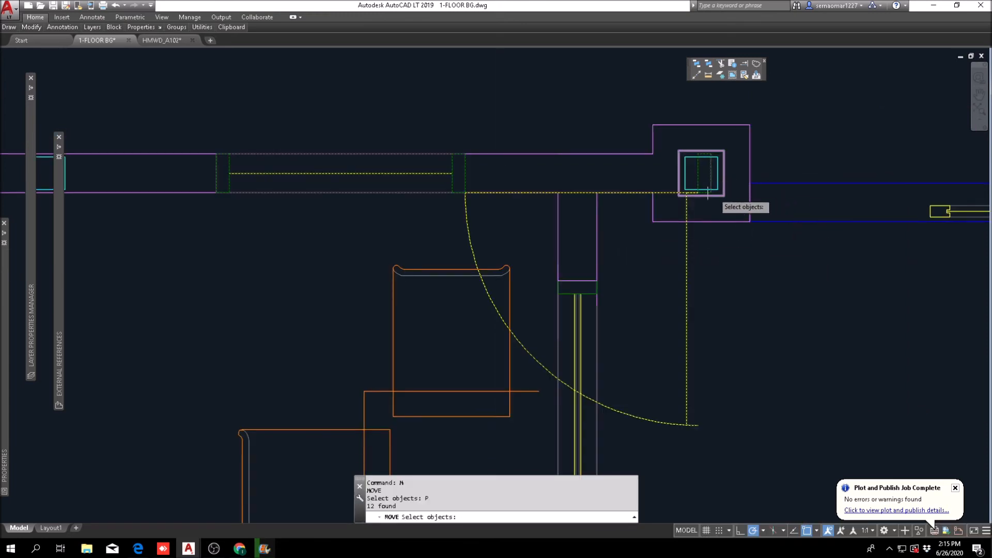
scroll(728, 187, "up", 2)
key("Return")
left_click(671, 195)
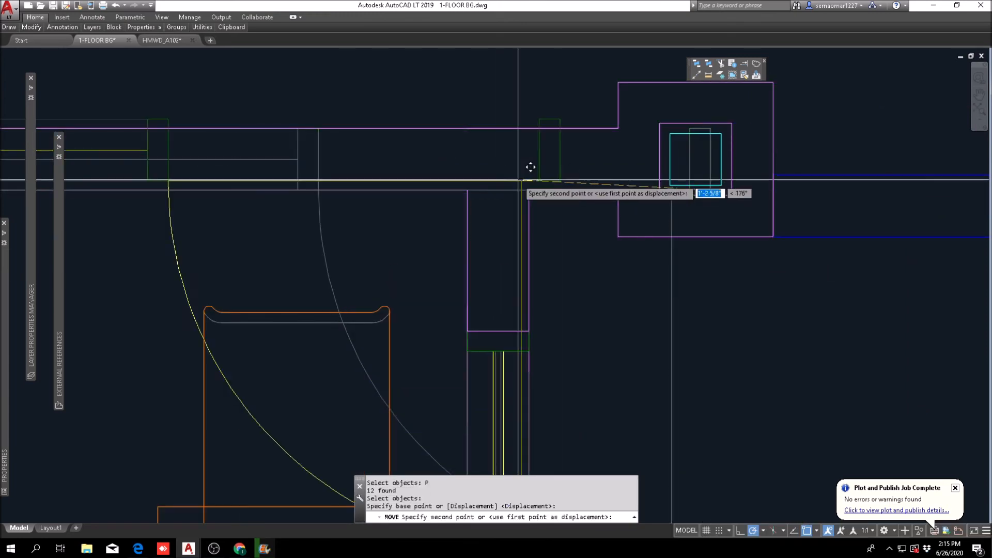
left_click(468, 189)
scroll(465, 196, "down", 6)
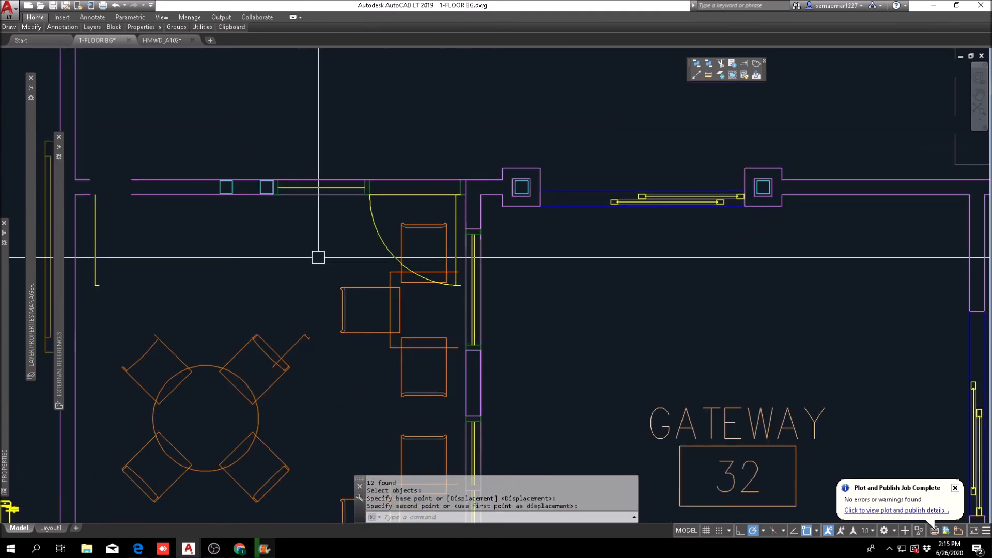
key("Escape")
key("Escape")
key("Escape")
scroll(420, 398, "down", 2)
scroll(291, 327, "up", 1)
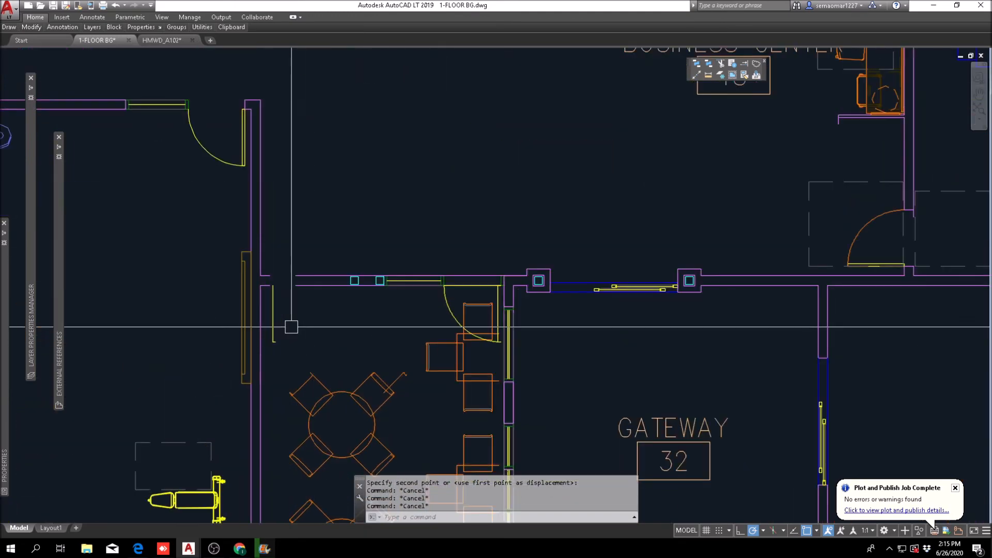
mouse_move(32, 30)
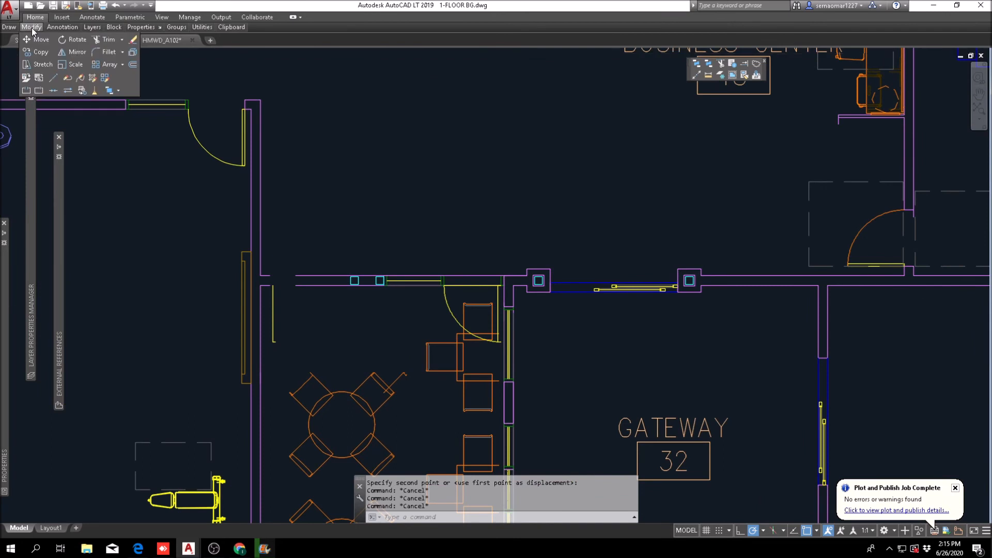
Step: Mirror the two leftover door-leaf lines below the wall gap beside Fitness 33, erasing the originals
left_click(75, 52)
scroll(310, 352, "up", 2)
left_click(263, 305)
key("Return")
left_click(351, 313)
left_click(349, 308)
type("y")
key("Return")
Step: Move the mirrored door-leaf lines onto the end of the patio door's swing arc beside the Gateway 32 wall
type("m")
key("Return")
type("p")
key("Return")
scroll(436, 333, "up", 5)
key("Return")
left_click(459, 304)
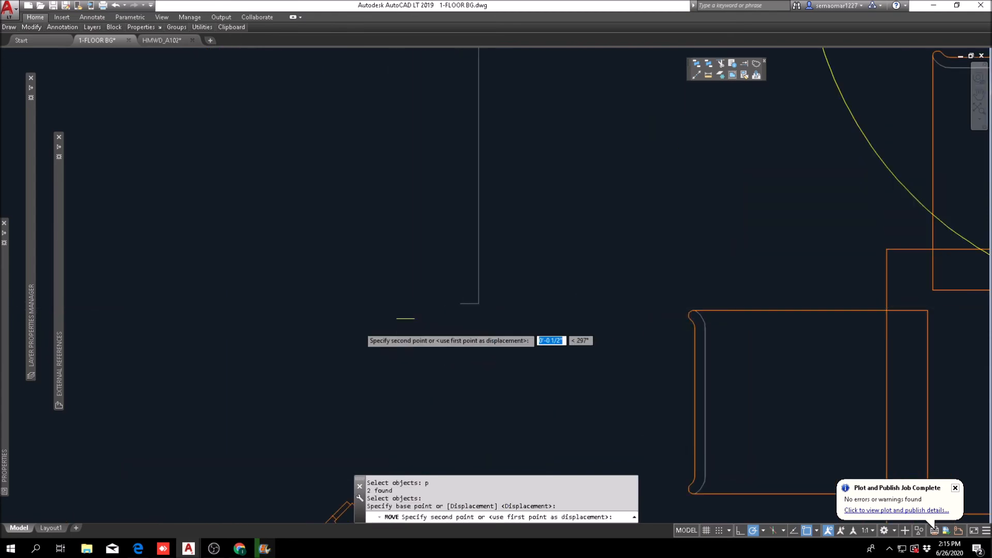
scroll(99, 303, "down", 4)
scroll(337, 287, "up", 5)
left_click(324, 300)
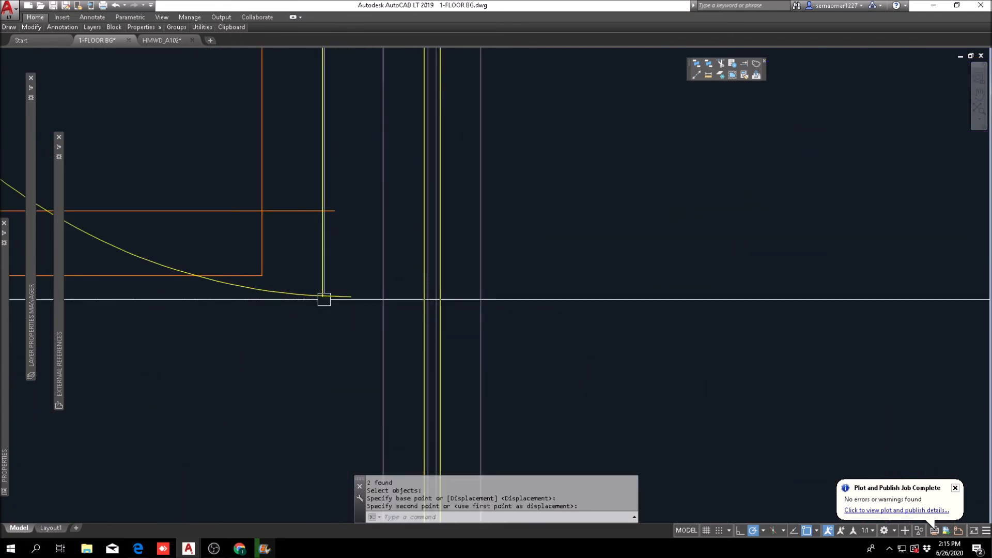
scroll(331, 292, "down", 8)
key("Escape")
key("Escape")
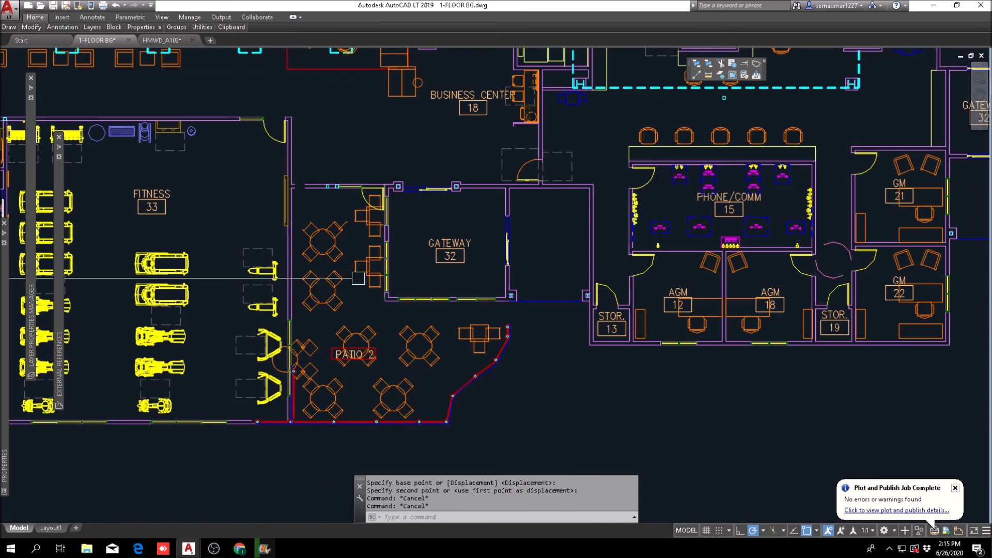
Step: Erase the upper round table with its chairs between Fitness 33 and Gateway 32
scroll(358, 278, "up", 4)
type("e")
key("Return")
middle_click_drag(365, 93, 362, 188)
left_click(381, 164)
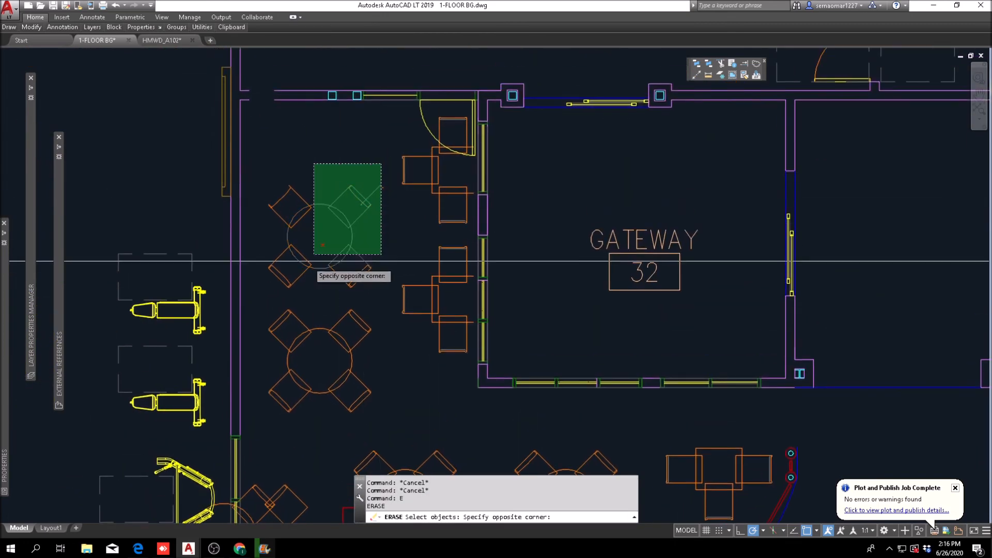
left_click(280, 281)
key("Return")
key("Escape")
Step: Erase the leftover chair fragments and the second round table with its chairs between Fitness 33 and Gateway 32
type("e")
key("Return")
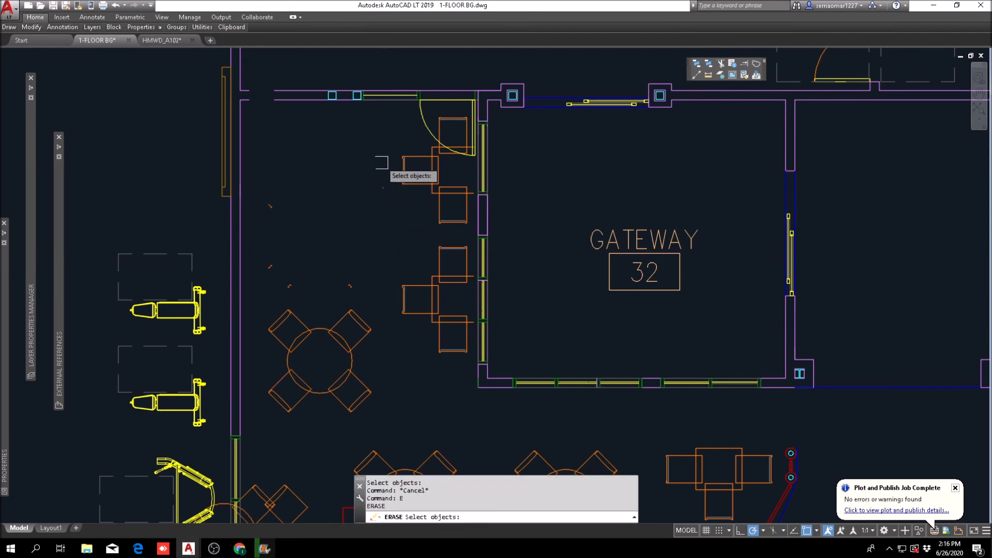
left_click(262, 403)
key("Return")
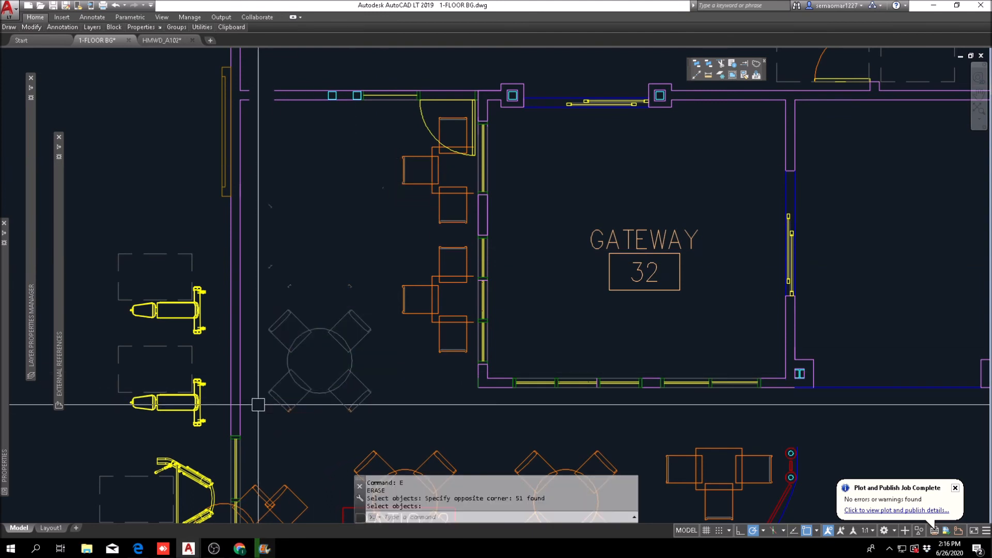
left_click(364, 392)
left_click(270, 421)
key("Escape")
Step: Mirror the two table-and-chair sets from the Gateway 32 wall toward Fitness 33, leaving out the door's swing arc and erasing the originals
mouse_move(32, 27)
left_click(72, 51)
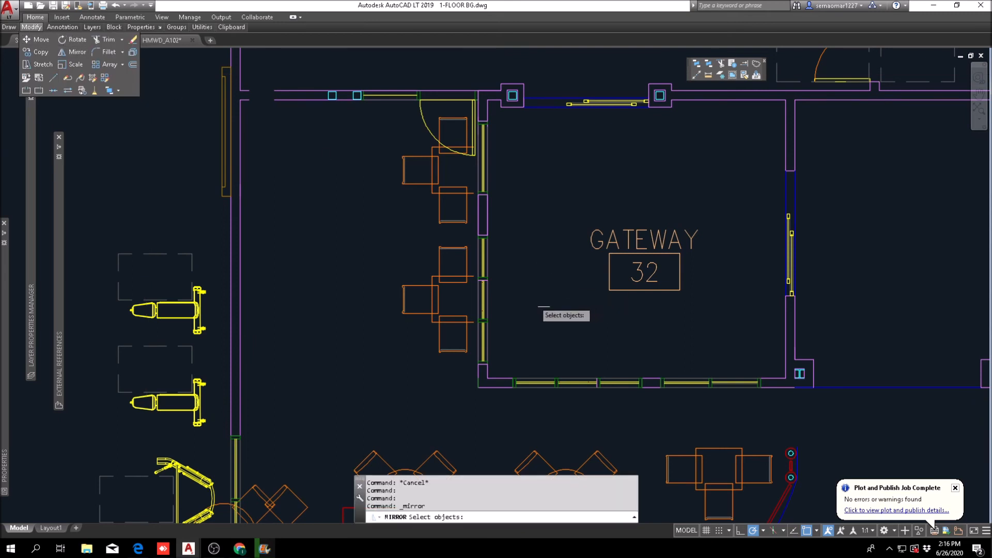
left_click(372, 227)
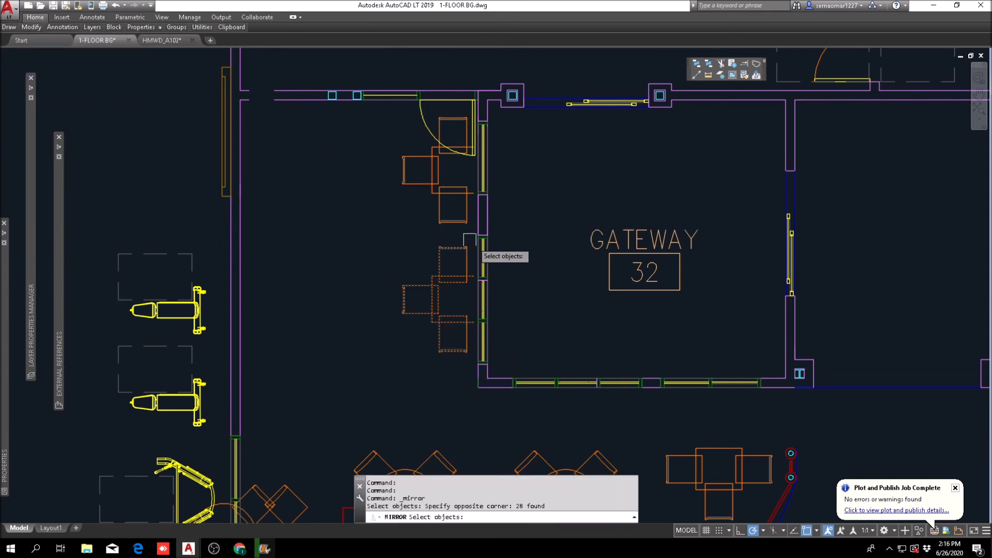
scroll(465, 230, "up", 4)
left_click(466, 209)
scroll(457, 220, "down", 4)
left_click(362, 307)
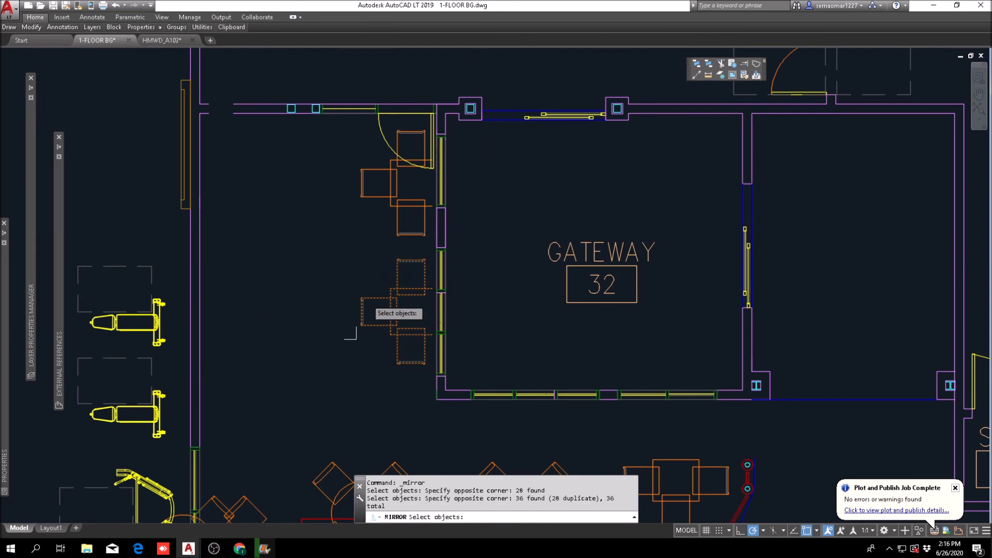
scroll(422, 144, "up", 4)
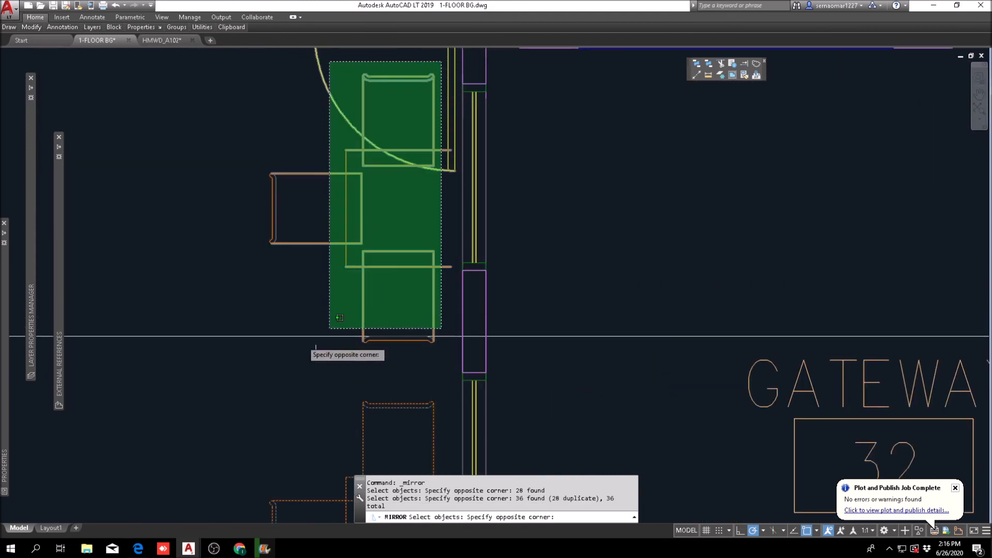
left_click(261, 349)
scroll(381, 290, "down", 5)
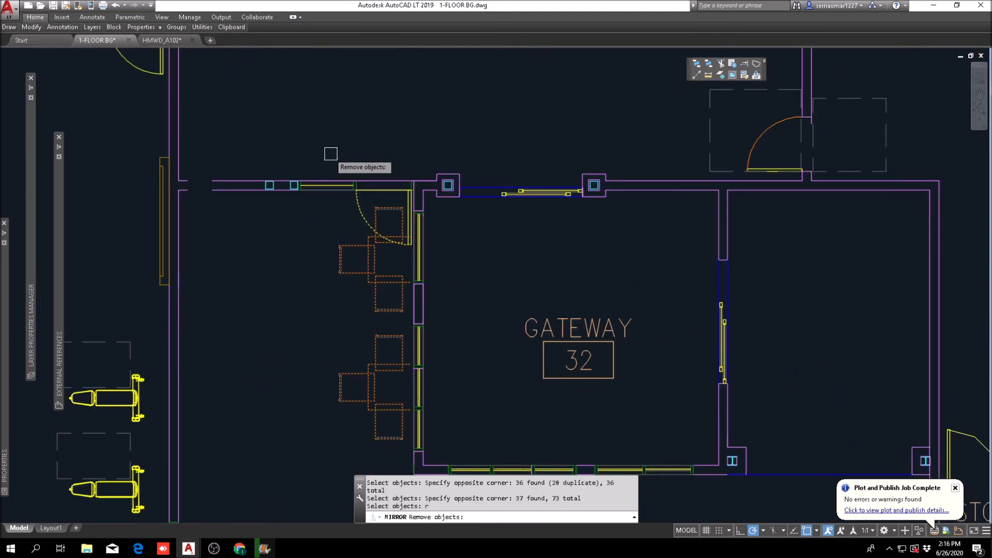
scroll(329, 185, "up", 4)
left_click(419, 148)
left_click(364, 239)
scroll(362, 241, "down", 6)
key("Return")
left_click(338, 291)
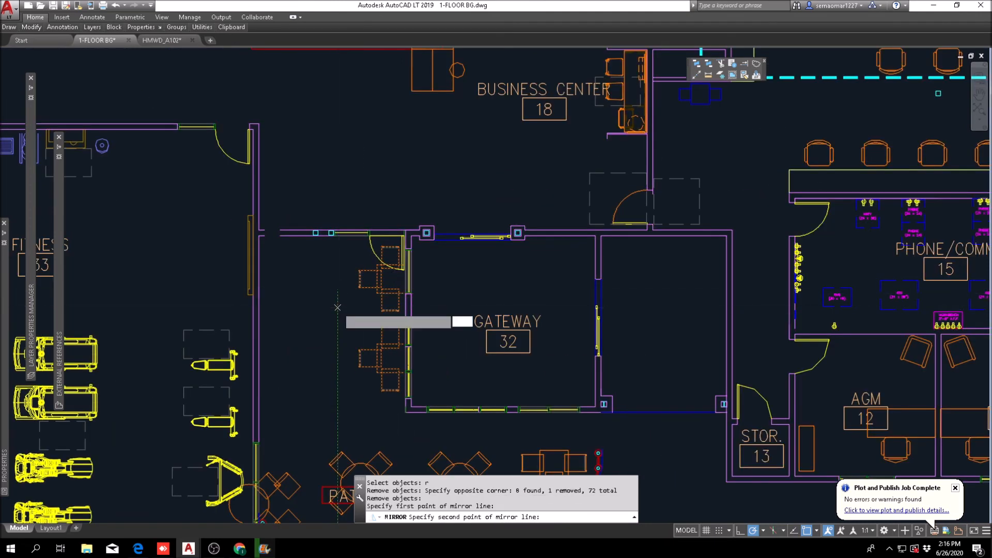
left_click(337, 307)
type("y")
key("Return")
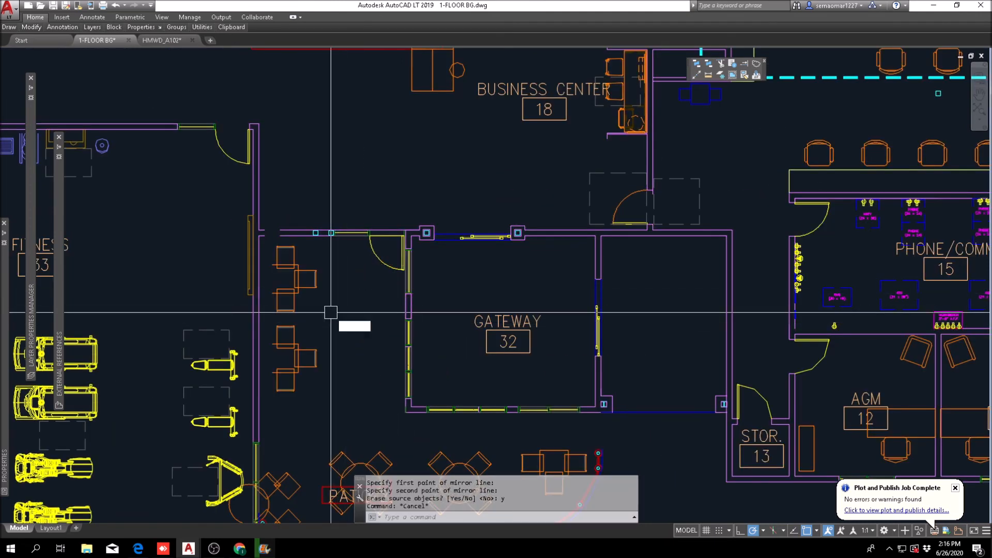
Step: Move the two mirrored table-and-chair sets horizontally against the Fitness 33 wall
type("m")
key("Return")
type("p")
key("Return")
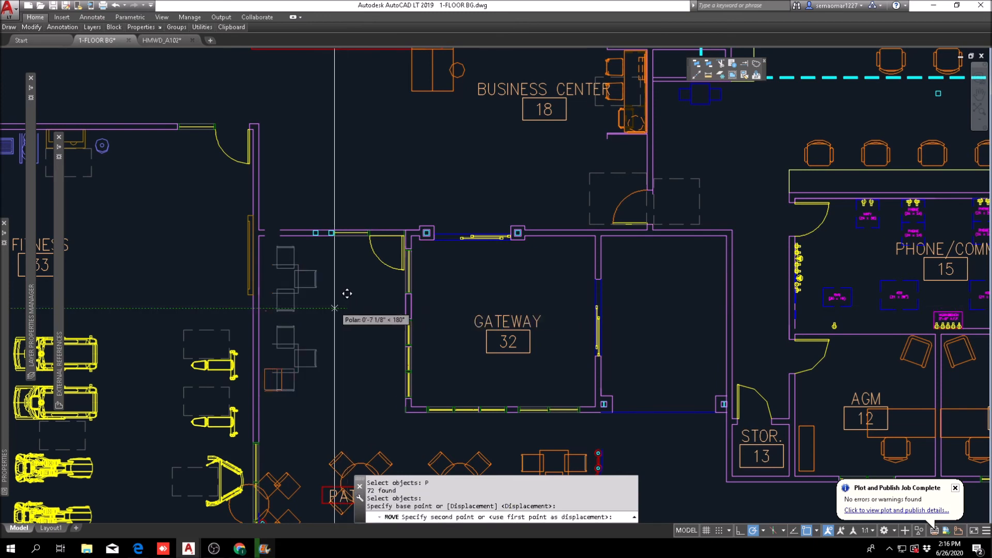
left_click(295, 338)
Step: Erase the round table overlapping the Fitness 33 window wall and most lines of its lower pair of chairs
middle_click_drag(284, 338, 320, 123)
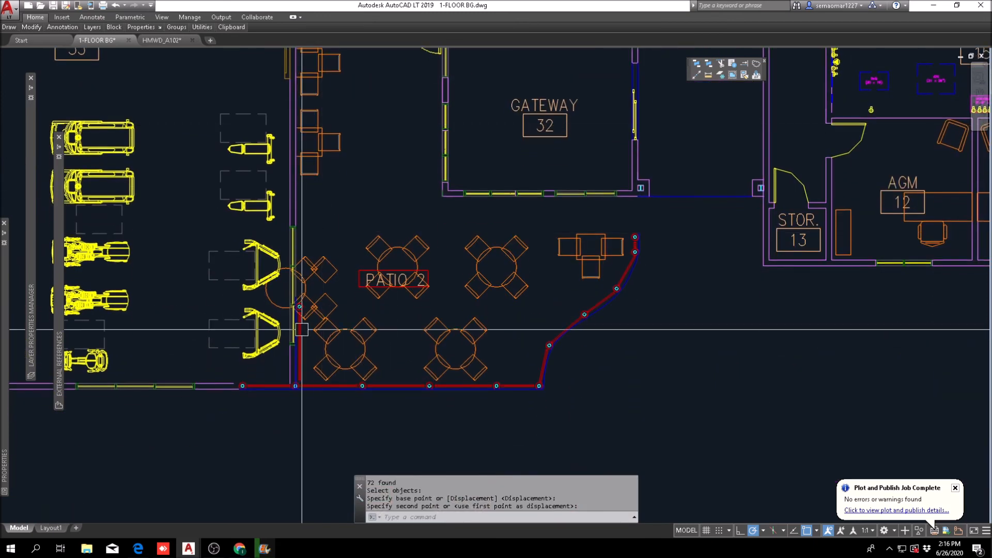
scroll(302, 329, "up", 4)
key("Escape")
type("e")
key("Return")
scroll(321, 228, "up", 5)
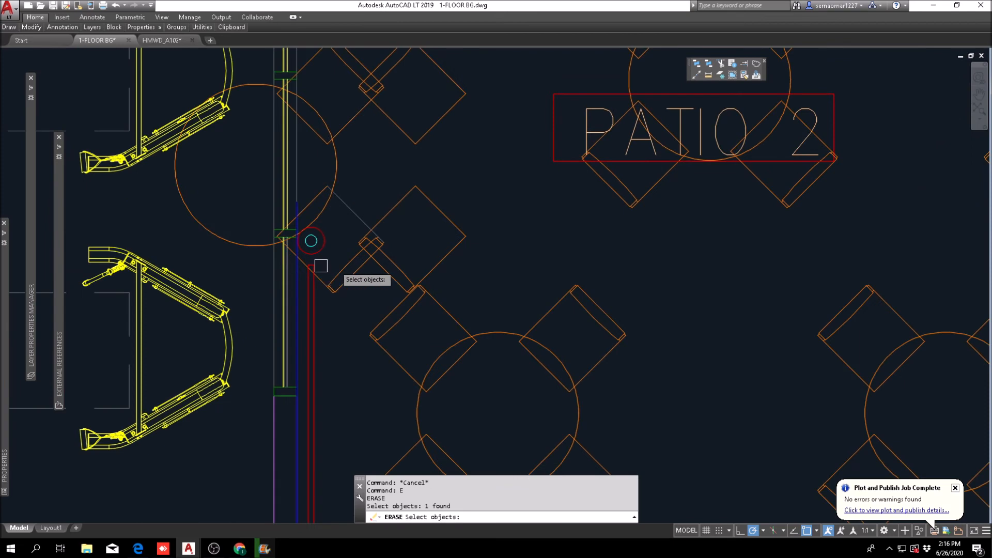
left_click(433, 212)
left_click(348, 287)
key("Escape")
type("e")
key("Return")
left_click(344, 292)
left_click(304, 324)
scroll(192, 215, "up", 6)
left_click(183, 218)
left_click(148, 309)
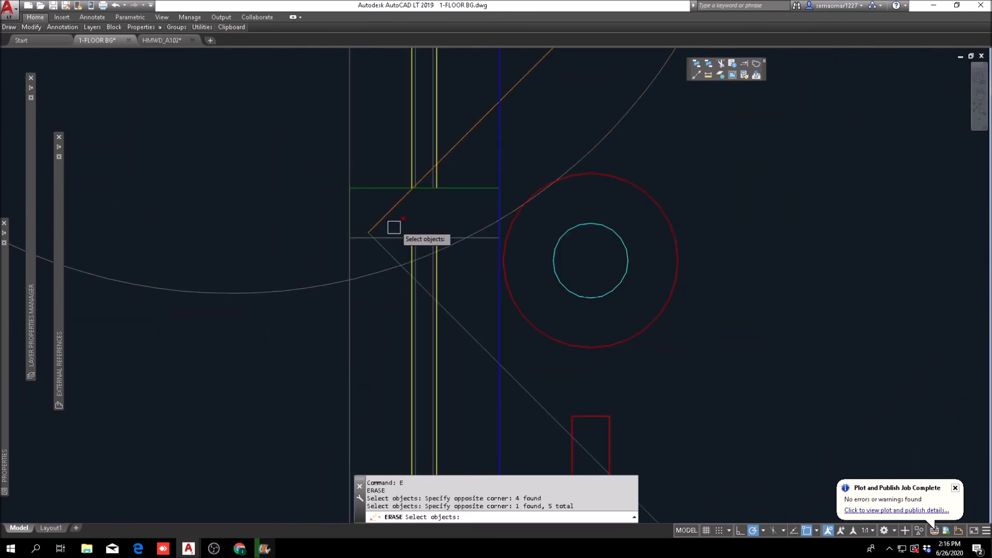
key("Return")
scroll(401, 227, "down", 6)
middle_click_drag(503, 191, 326, 270)
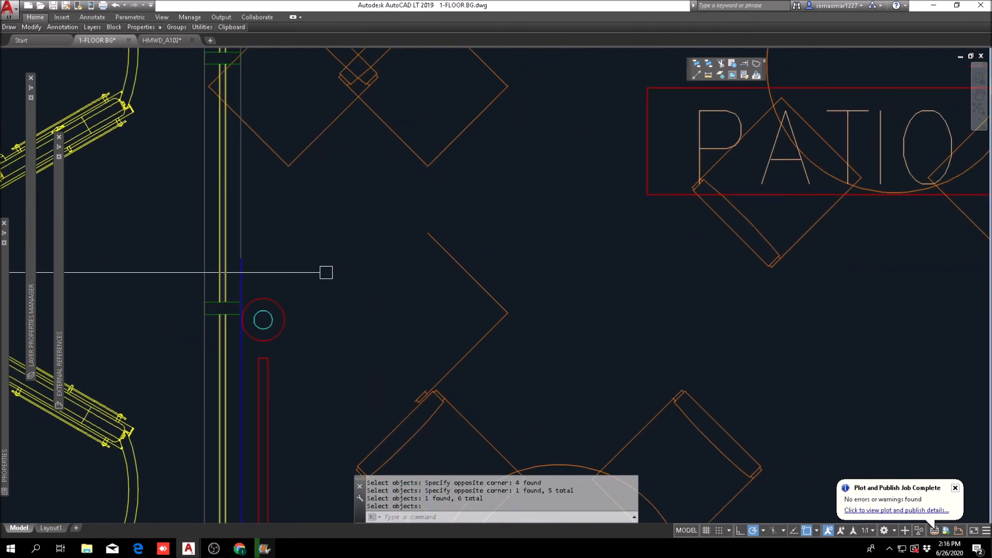
Step: Erase the remaining outline and backrest lines of the lower chair beside the Patio 2 label
type("e")
key("Return")
left_click(525, 226)
left_click(458, 312)
scroll(421, 410, "up", 5)
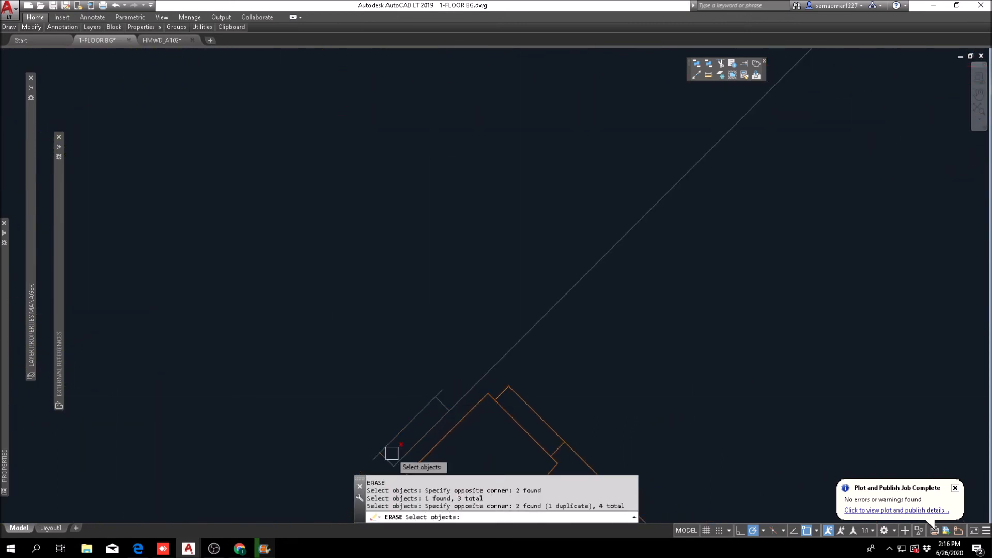
key("Return")
scroll(397, 430, "down", 10)
Step: Erase the upper pair of overlapping chairs at the Fitness 33 window wall
middle_click_drag(441, 234, 445, 322)
type("e")
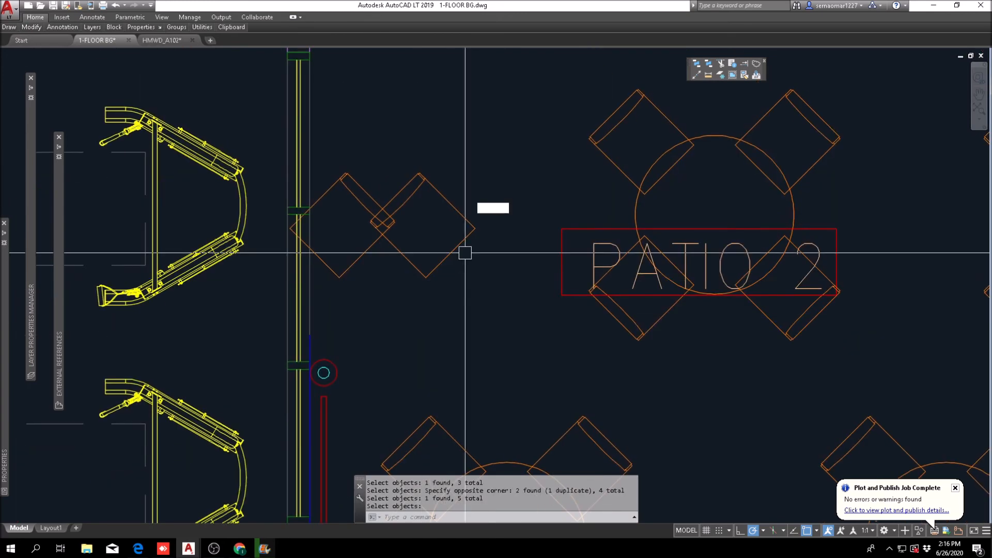
key("Return")
left_click(476, 146)
left_click(345, 283)
scroll(328, 290, "down", 8)
Step: Trim the wall lines out of the relocated patio door's opening beside Gateway 32
middle_click_drag(518, 282, 424, 341)
scroll(399, 216, "up", 5)
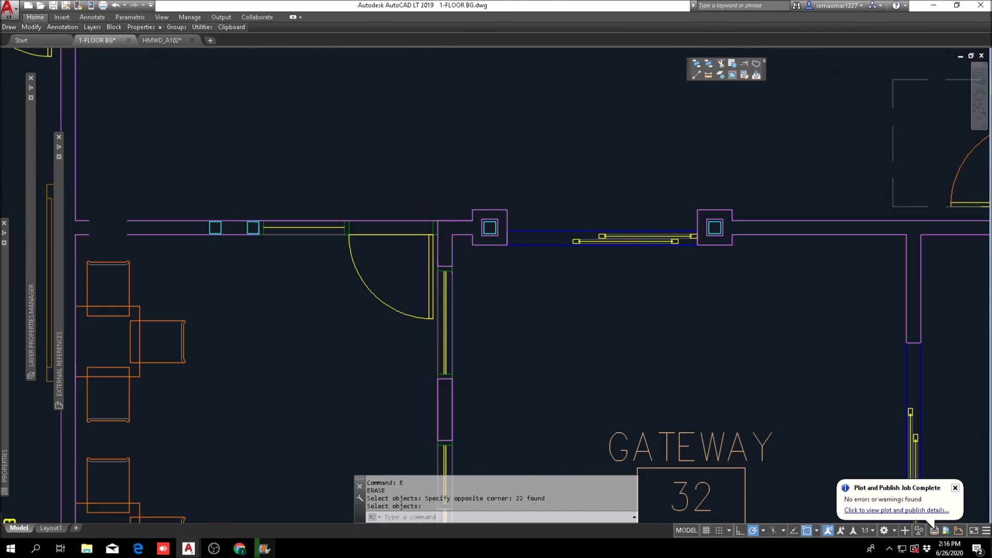
scroll(435, 201, "up", 5)
key("Escape")
type("tr")
key("Return")
left_click(458, 201)
left_click(206, 279)
key("Return")
left_click(319, 205)
left_click(311, 286)
key("Escape")
key("Escape")
key("Escape")
key("Escape")
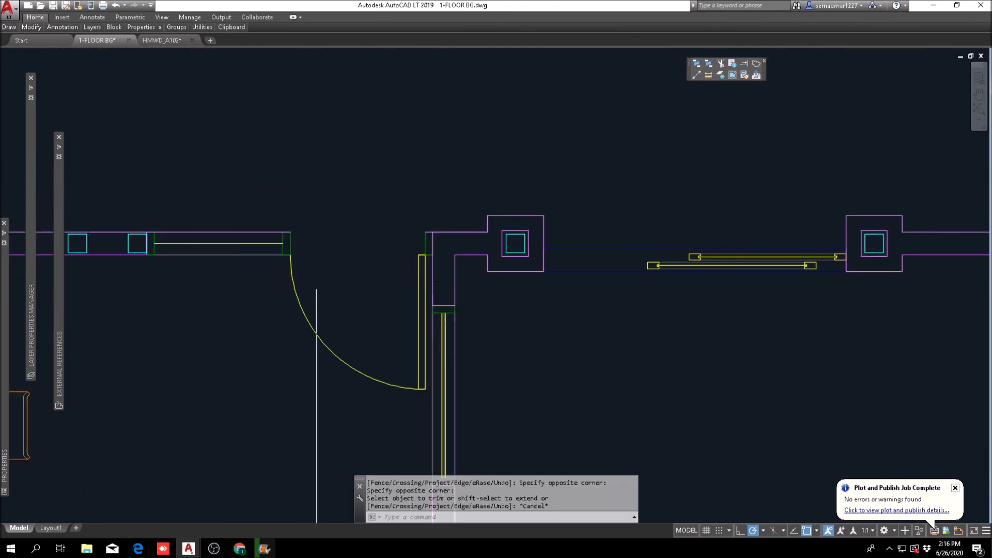
Step: Fillet the lower line of the patio door wall with the Fitness 33 side wall line to close the gap
scroll(315, 282, "down", 5)
middle_click_drag(226, 269, 494, 279)
key("Escape")
scroll(447, 277, "up", 5)
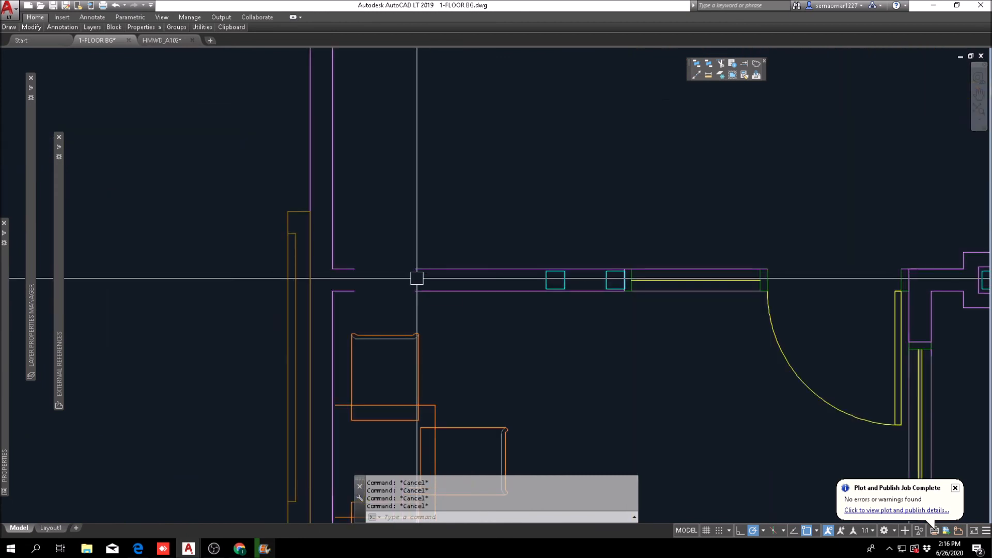
type("f")
key("Return")
left_click(426, 291)
key("Escape")
key("Escape")
key("space")
left_click(332, 302)
left_click(440, 290)
key("Escape")
Step: Fillet the upper line of the patio door wall with the Fitness 33 side wall line above it
key("space")
left_click(446, 270)
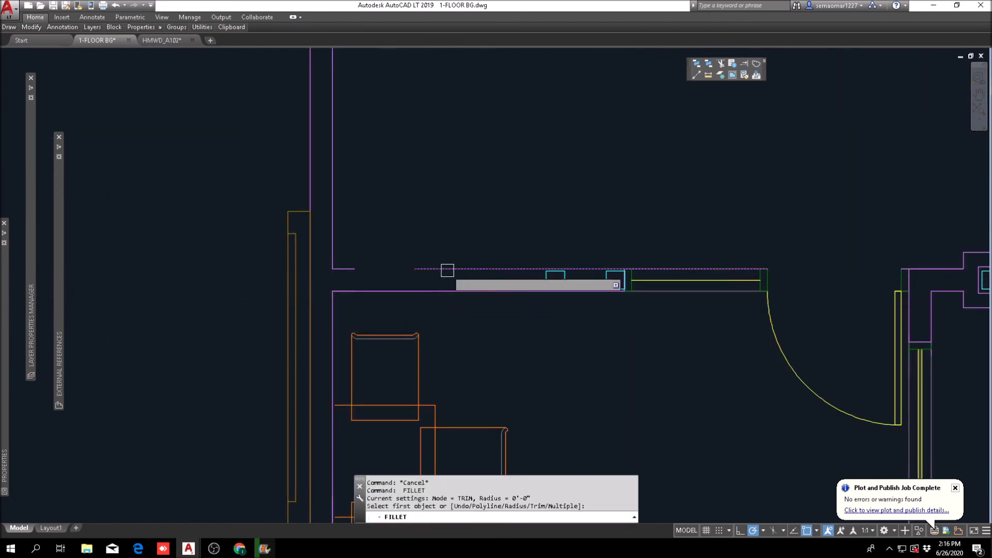
left_click(339, 241)
left_click(336, 243)
key("Escape")
scroll(364, 273, "down", 5)
key("Escape")
scroll(419, 353, "down", 5)
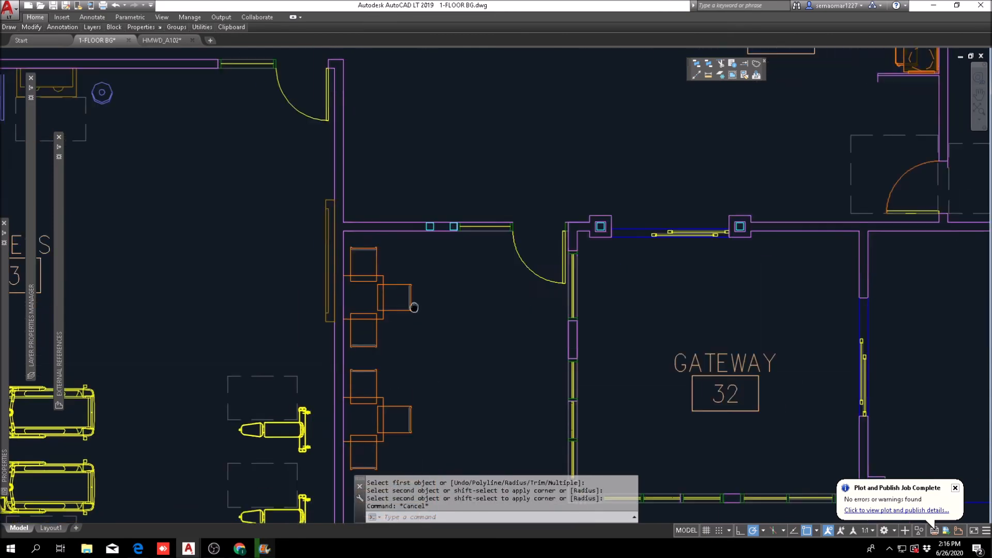
key("Escape")
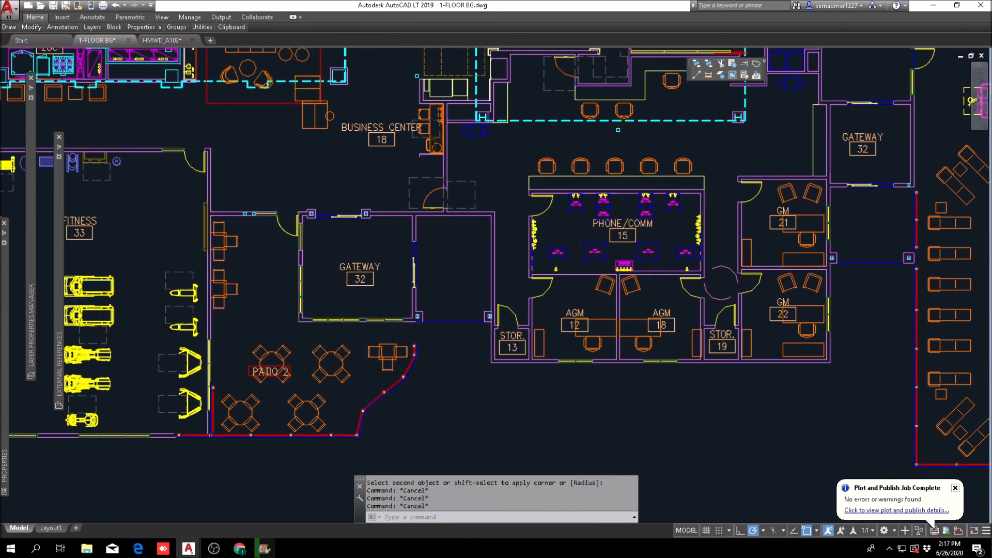
Step: Erase the vertical railing bar and its round end post along the Fitness 33 window wall in Patio 2
scroll(354, 235, "down", 2)
scroll(307, 304, "up", 6)
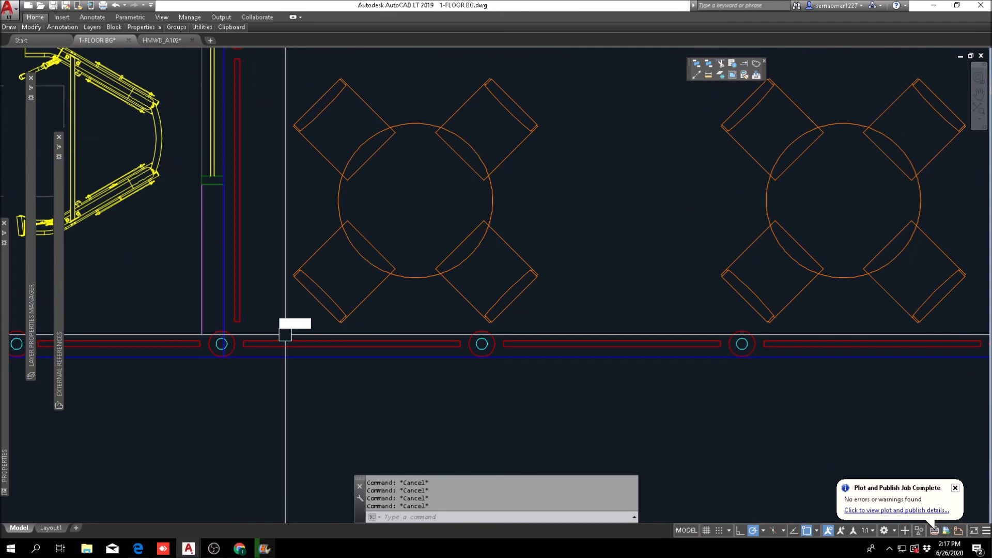
type("e")
key("Return")
left_click(239, 260)
scroll(263, 217, "down", 1)
scroll(250, 195, "up", 6)
left_click(246, 126)
left_click(219, 212)
scroll(219, 212, "down", 5)
key("Escape")
Step: Erase the horizontal railing bar and round end post that extend past the patio corner into Fitness 33's lower wall
scroll(266, 310, "up", 6)
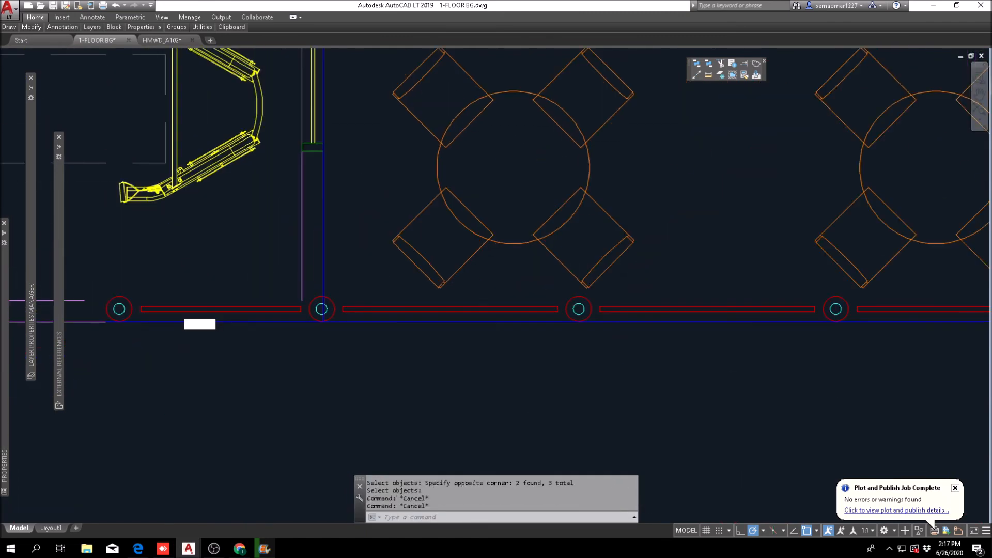
type("e")
key("Return")
left_click(153, 308)
middle_click_drag(153, 309, 419, 288)
left_click(377, 258)
left_click(325, 276)
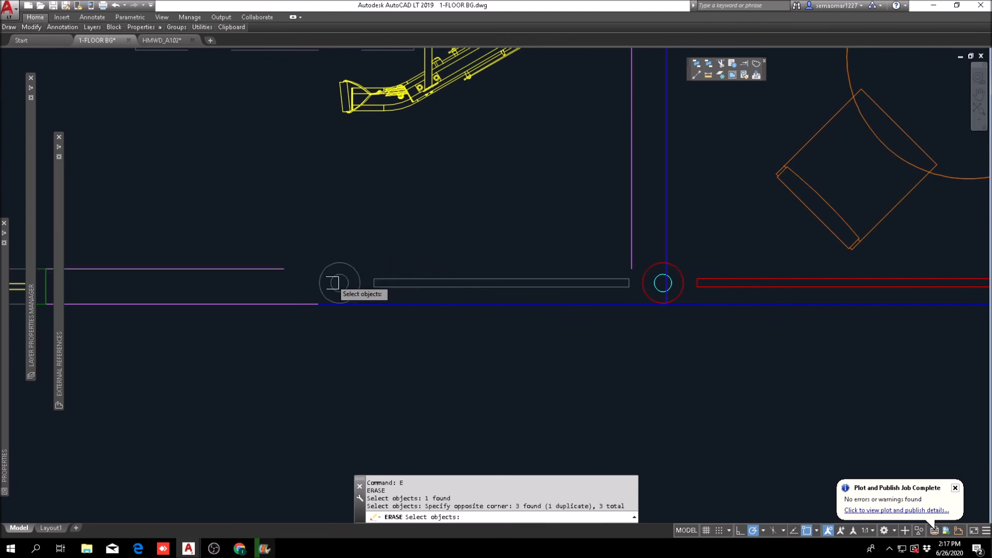
key("Return")
key("Escape")
key("Escape")
Step: Fillet the inner lines of Fitness 33's lower wall and window wall into a corner
type("f")
key("Return")
left_click(272, 269)
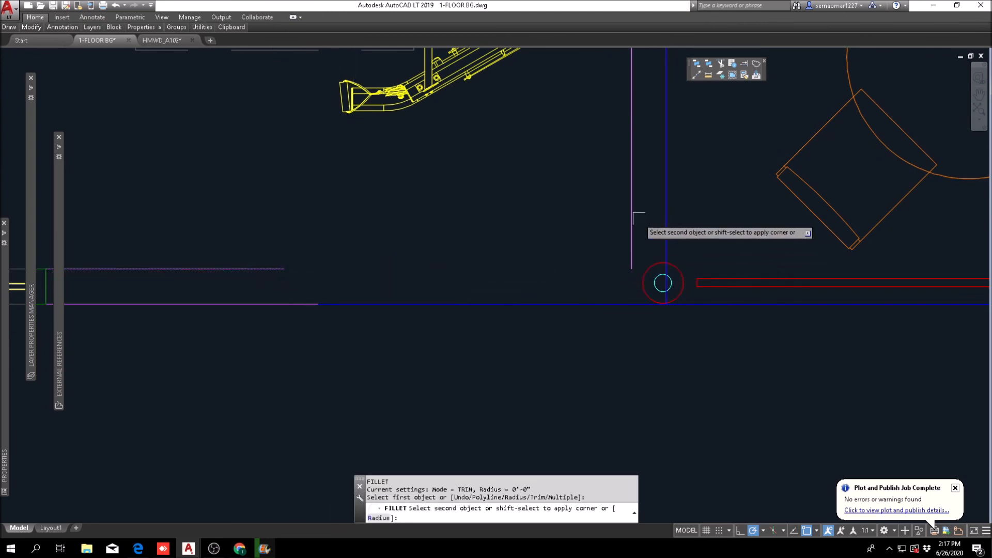
left_click(632, 233)
key("Escape")
scroll(564, 383, "down", 6)
middle_click_drag(563, 383, 312, 350)
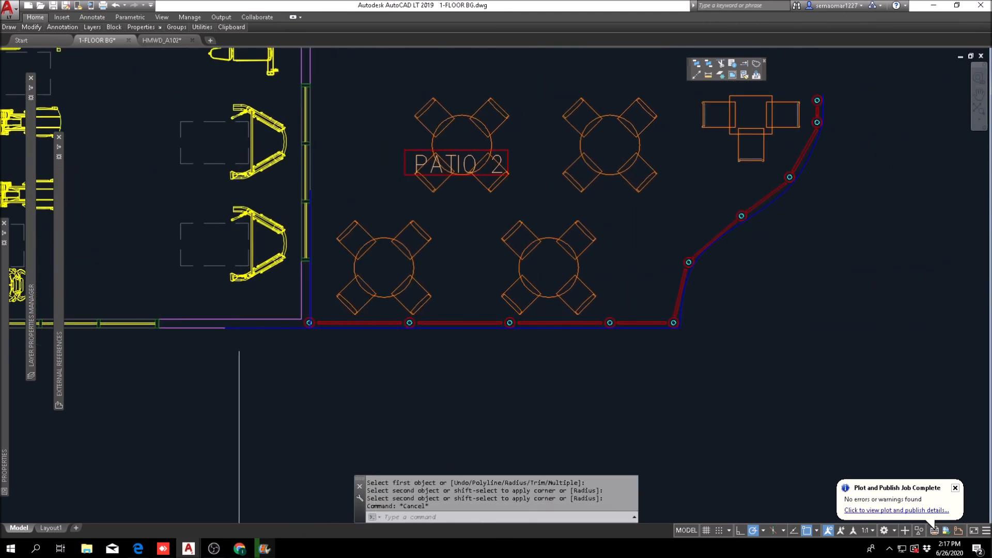
Step: Fillet the outer lines of Fitness 33's lower wall and window wall into a corner beside the patio railing
scroll(240, 343, "up", 4)
key("Escape")
type("f")
key("Return")
left_click(418, 261)
scroll(453, 311, "up", 2)
left_click(460, 305)
key("Escape")
key("Return")
scroll(392, 222, "down", 3)
left_click(364, 279)
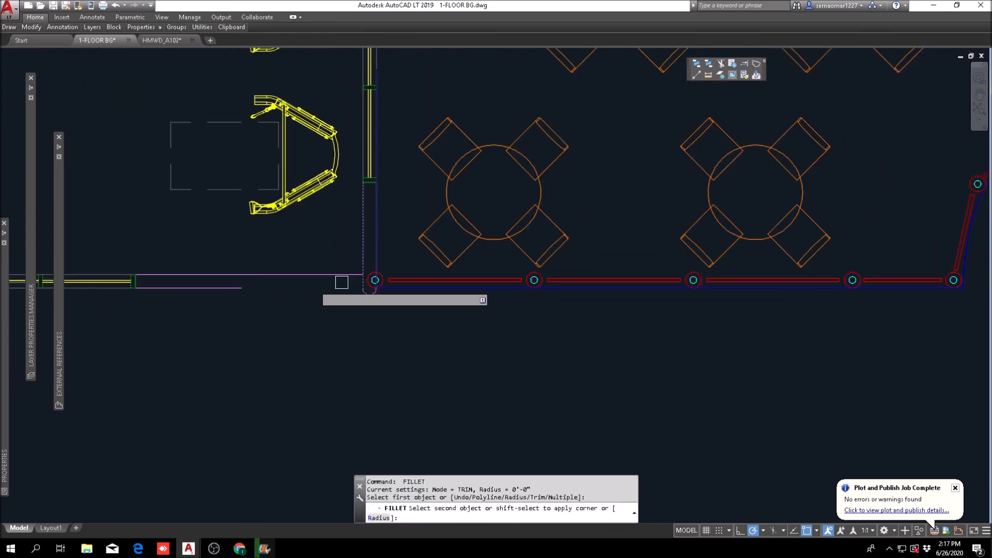
left_click(214, 290)
key("Escape")
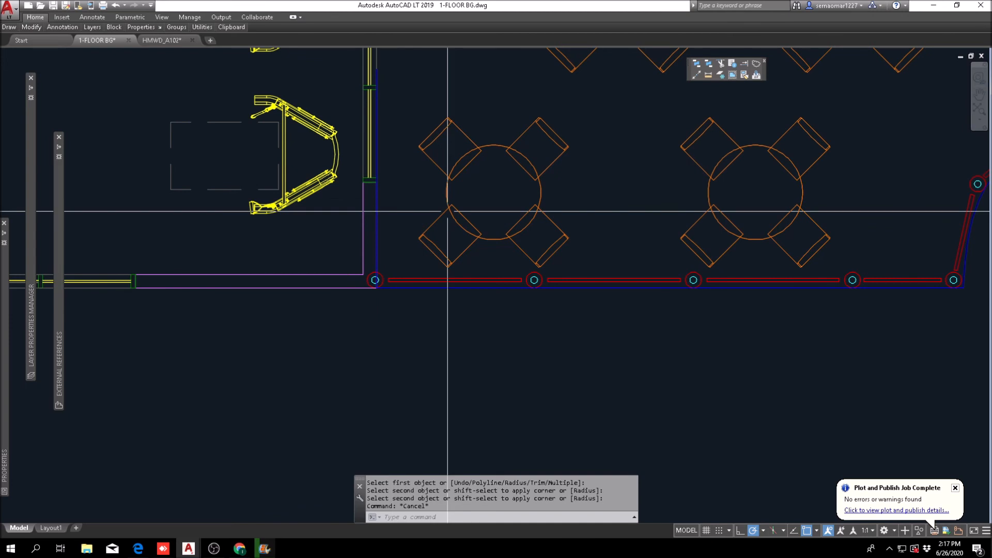
key("Escape")
Step: Match the blue outer line of Fitness 33's window wall to the properties of the purple inner wall line
scroll(362, 269, "up", 4)
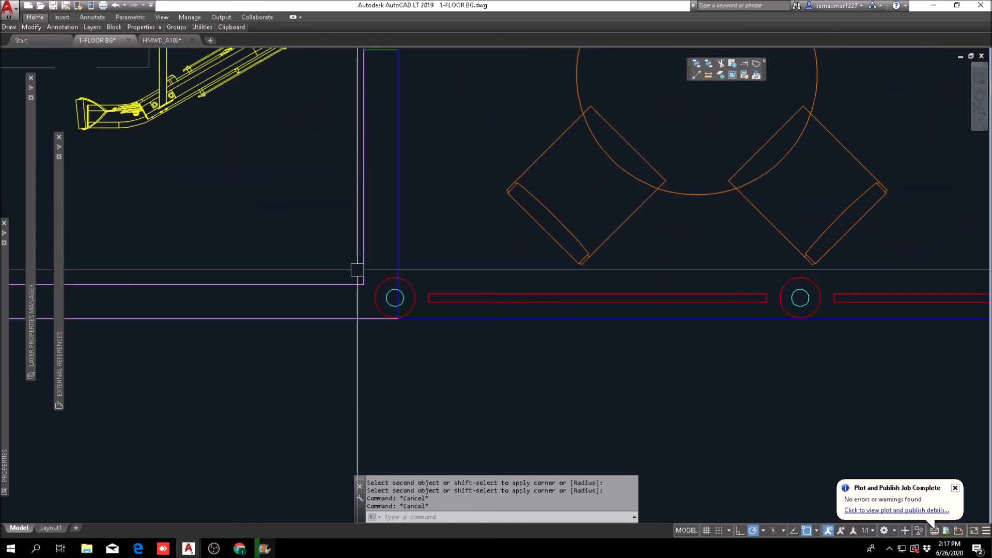
left_click(750, 76)
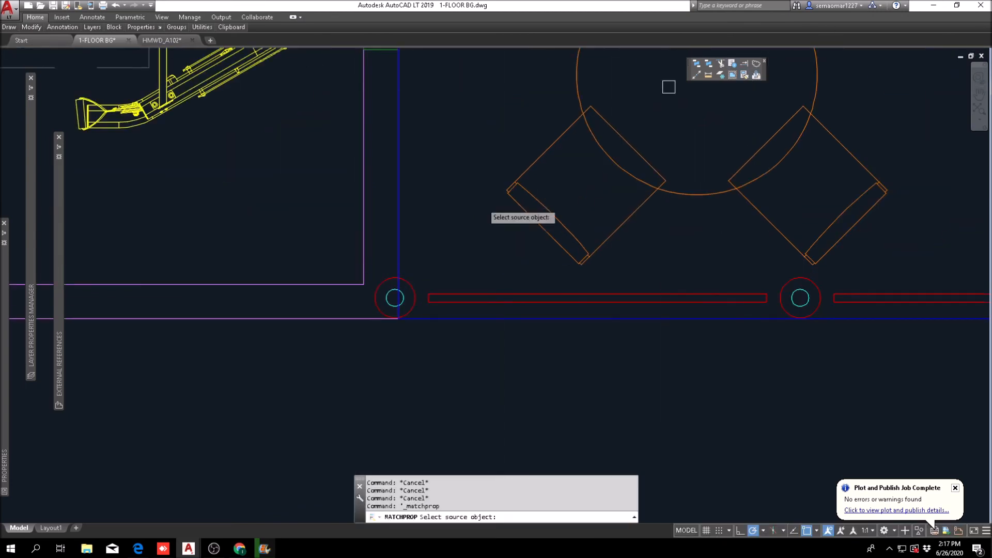
left_click(359, 244)
scroll(413, 259, "down", 3)
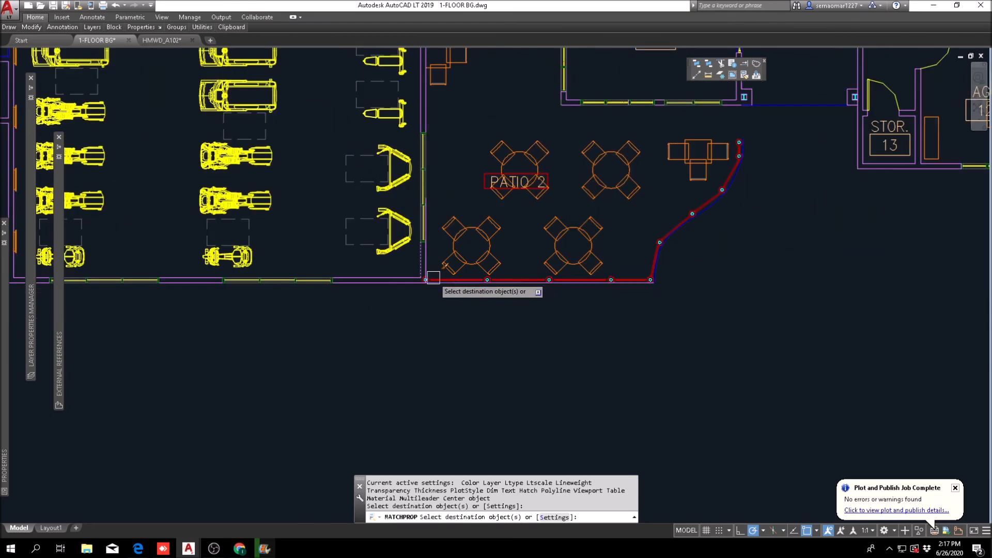
key("Escape")
key("Escape")
Step: Trim the outer wall line beside Patio 2 at the lower jamb of Fitness 33's window
scroll(421, 237, "up", 5)
key("Escape")
type("f")
key("Return")
left_click(368, 248)
key("Escape")
scroll(367, 220, "up", 4)
type("tr")
key("Return")
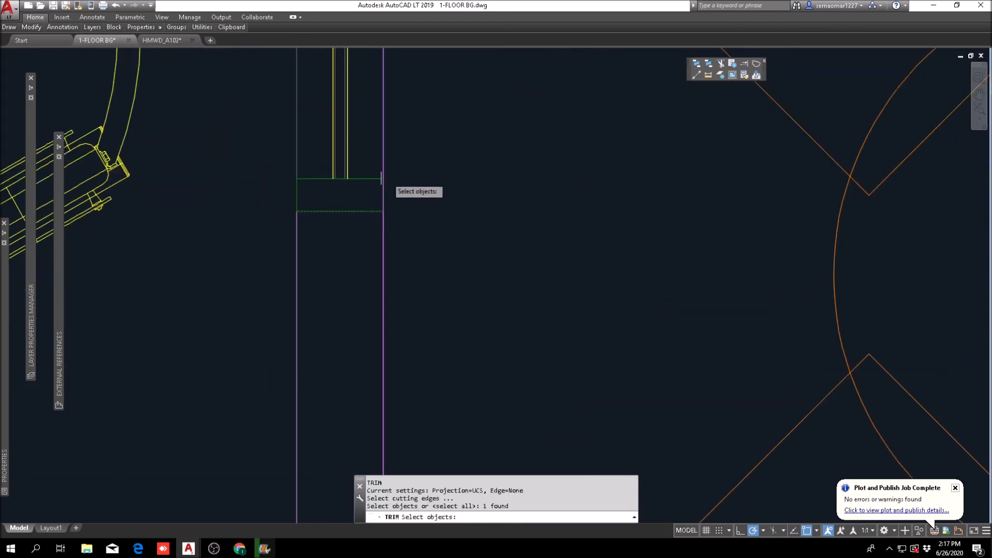
scroll(385, 155, "down", 6)
key("Escape")
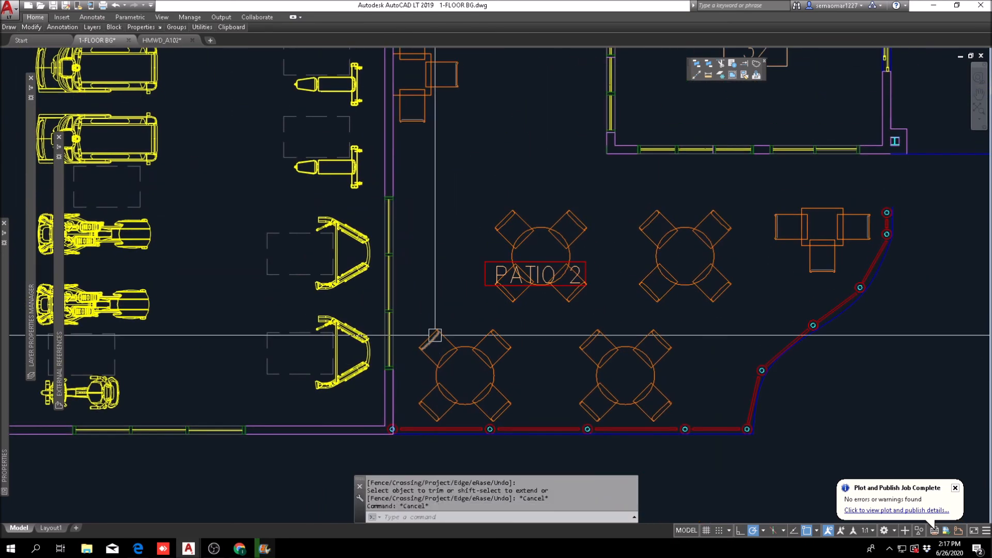
Step: Move the whole Patio 2 railing, with its posts, bars and blue edge lines, 4 inches horizontally away from Fitness 33's wall corner
scroll(402, 307, "down", 6)
scroll(475, 350, "up", 4)
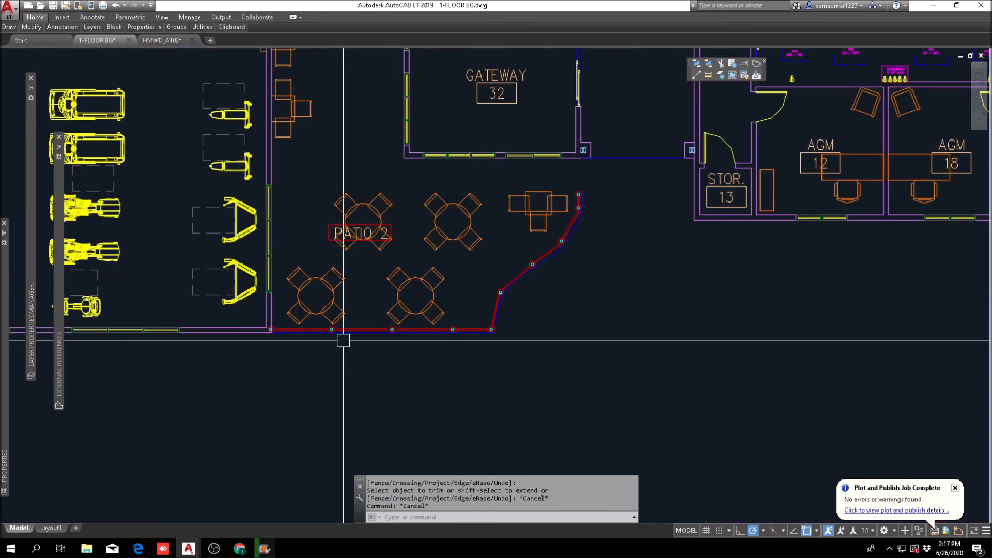
key("Escape")
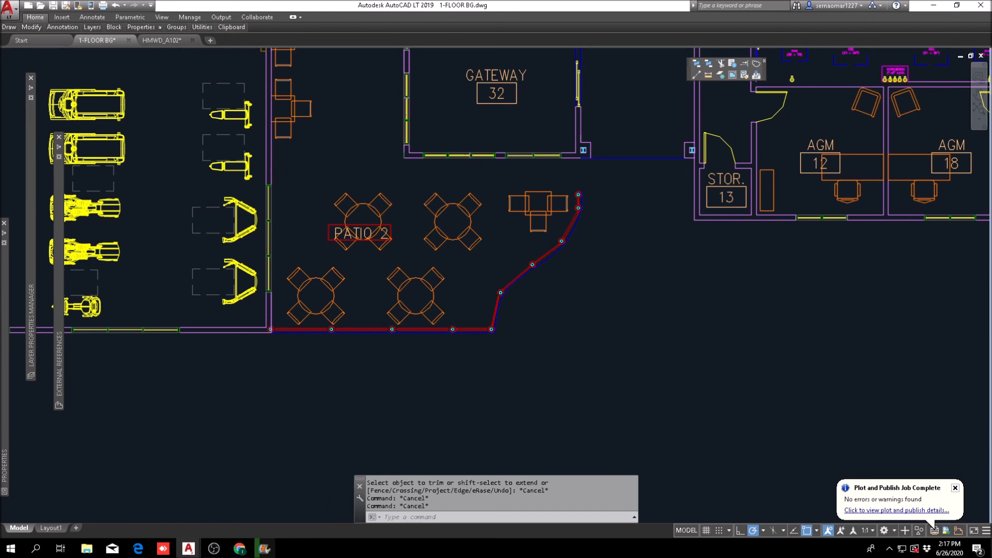
key("Return")
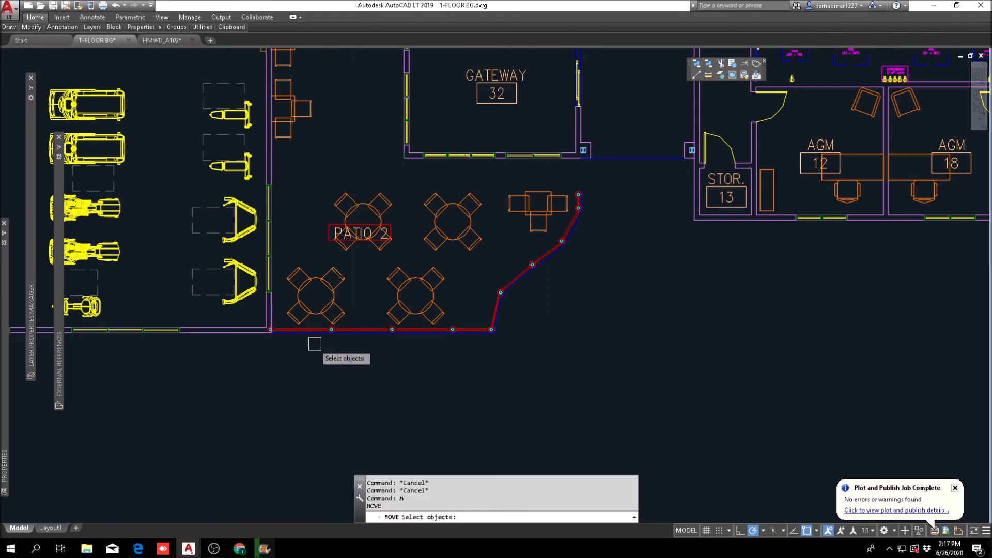
scroll(299, 352, "up", 5)
left_click(240, 348)
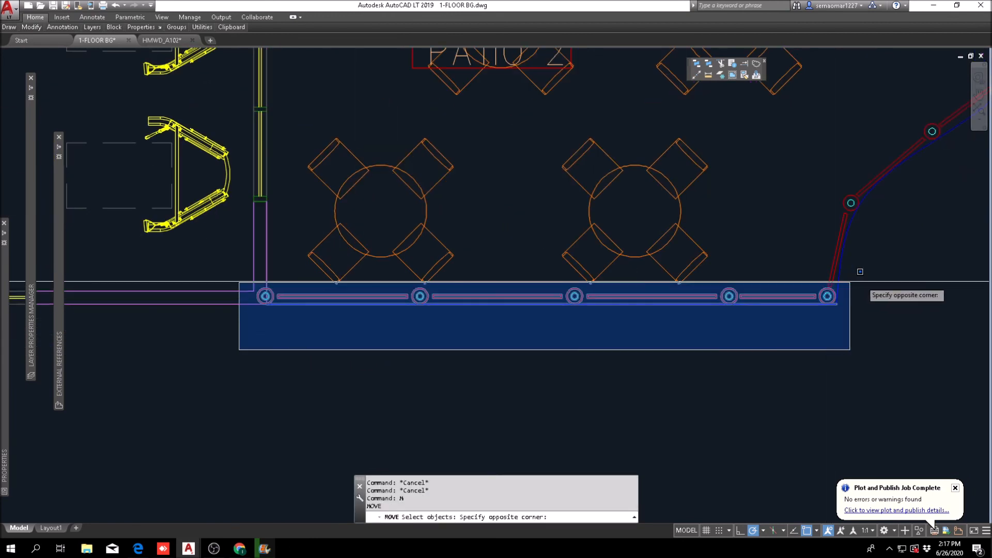
left_click(848, 284)
middle_click_drag(843, 313, 520, 397)
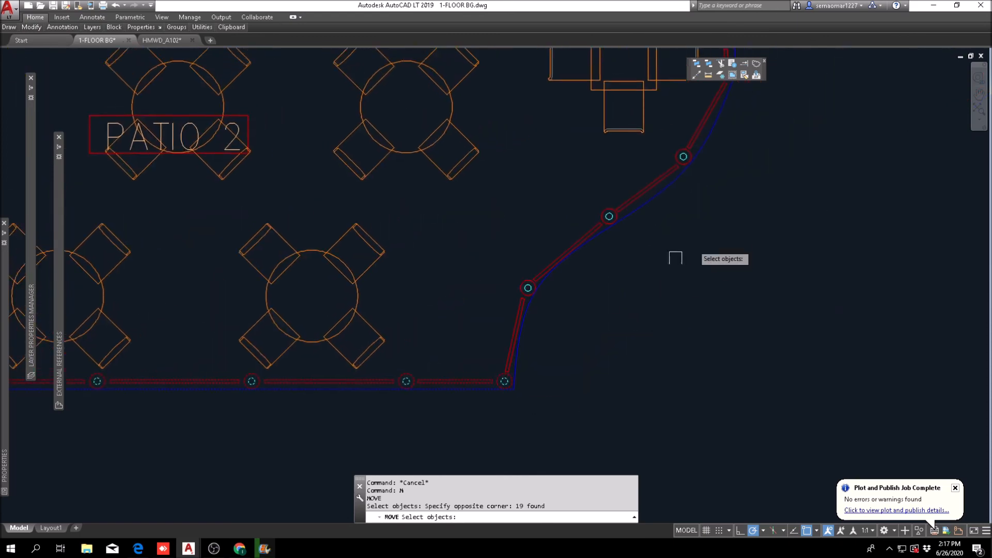
left_click(693, 237)
left_click(491, 410)
middle_click_drag(680, 254, 553, 371)
left_click(619, 277)
left_click(452, 363)
left_click(617, 229)
left_click(542, 296)
left_click(639, 117)
left_click(591, 216)
scroll(630, 222, "down", 5)
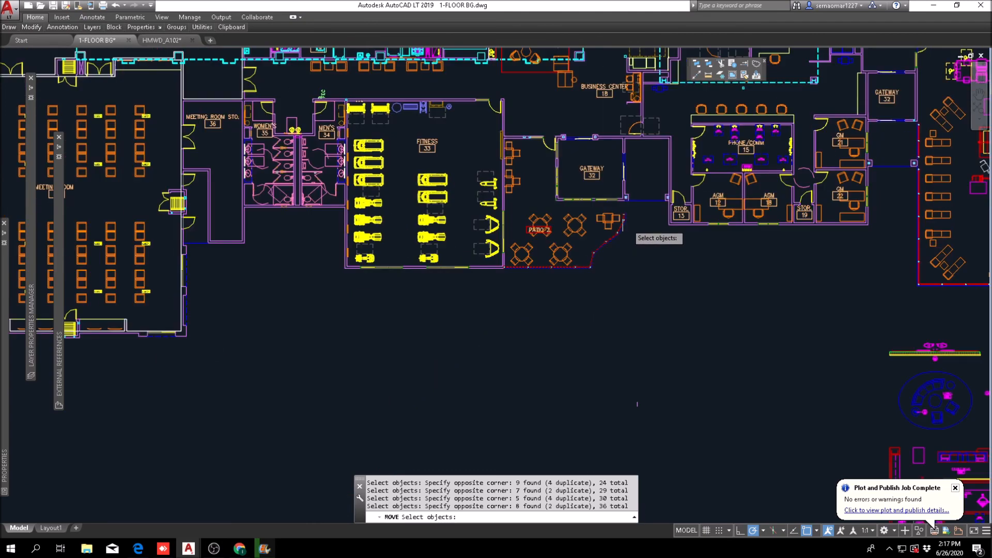
scroll(514, 276, "up", 6)
key("Return")
left_click(476, 224)
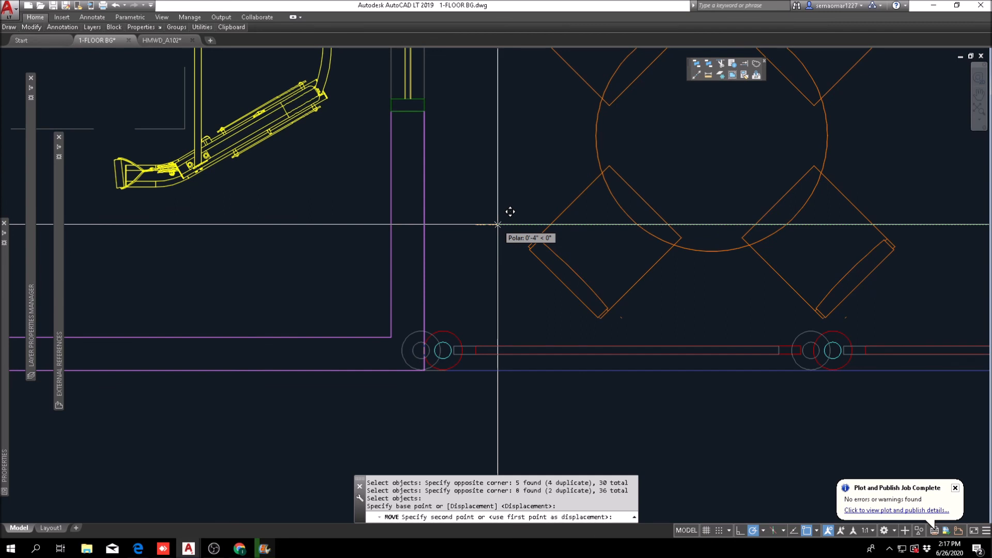
left_click(497, 224)
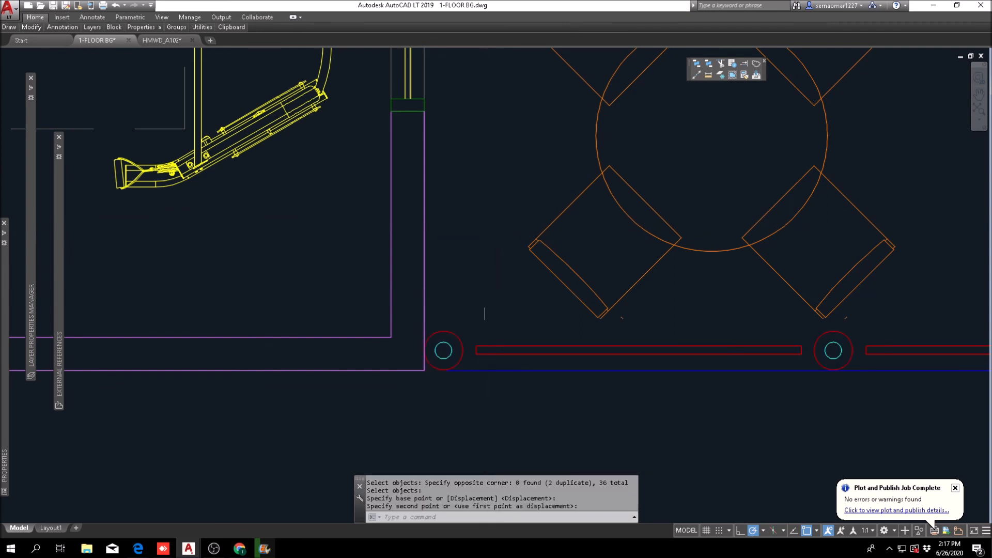
Step: Extend the blue lower edge line of Patio 2 to the outer corner of Fitness 33's wall
left_click(745, 68)
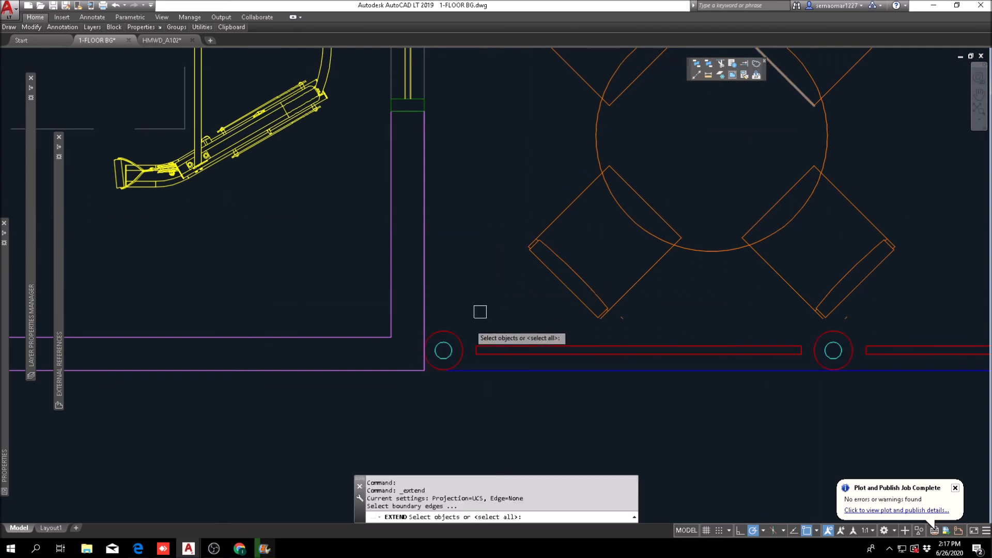
scroll(434, 362, "up", 8)
left_click(324, 416)
scroll(495, 324, "down", 5)
key("Return")
scroll(460, 316, "down", 5)
key("Escape")
scroll(470, 305, "down", 5)
Step: Inspect the revised Patio 2, the gateways, offices and pool area, and the rest of the first-floor plan
middle_click_drag(678, 272, 347, 348)
mouse_move(661, 172)
middle_mouse_down()
mouse_move(633, 201)
mouse_move(497, 261)
middle_mouse_up()
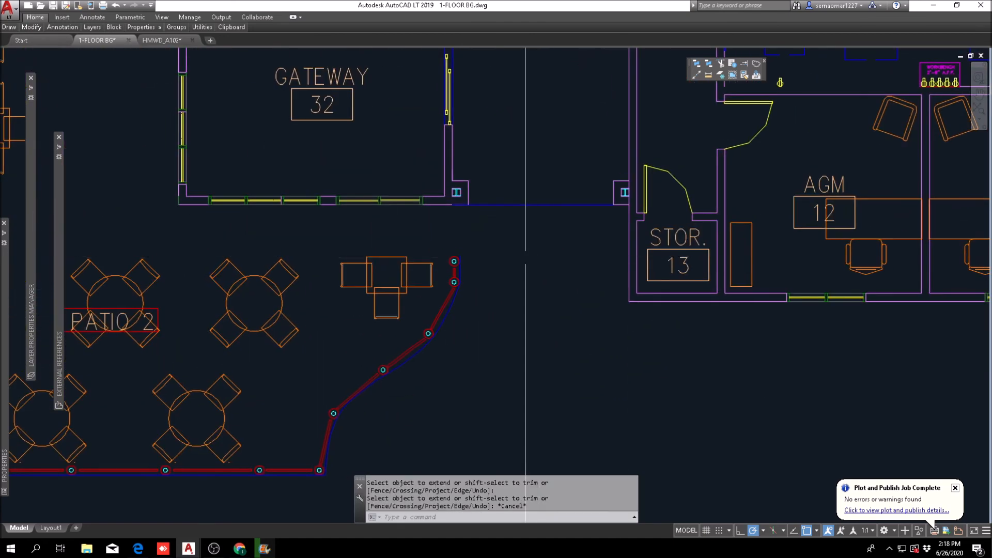
scroll(513, 257, "down", 5)
middle_click_drag(578, 213, 533, 271)
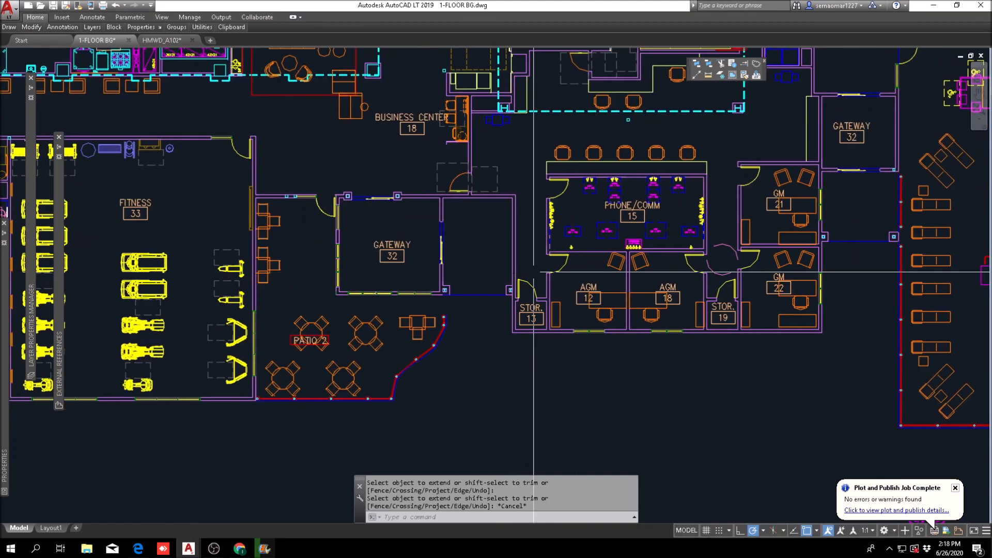
scroll(355, 227, "up", 5)
scroll(358, 233, "up", 2)
scroll(294, 247, "down", 6)
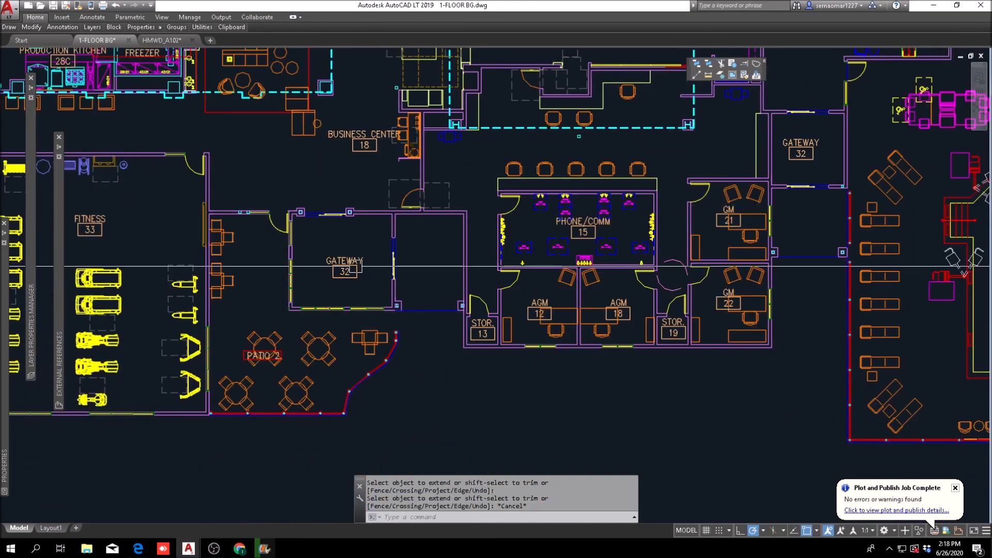
middle_click_drag(466, 295, 399, 331)
key("Escape")
key("Escape")
scroll(388, 273, "down", 4)
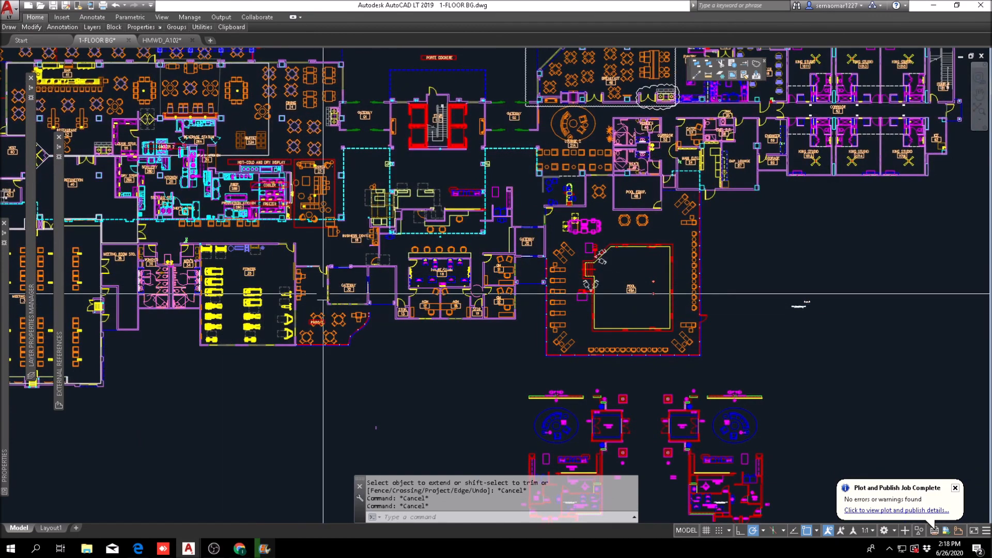
scroll(386, 295, "up", 2)
middle_click_drag(380, 307, 199, 361)
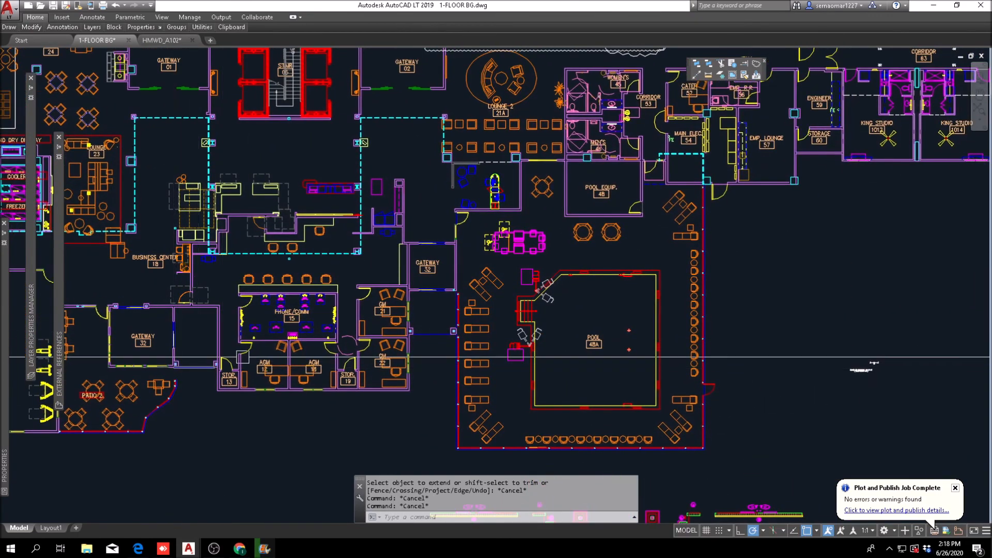
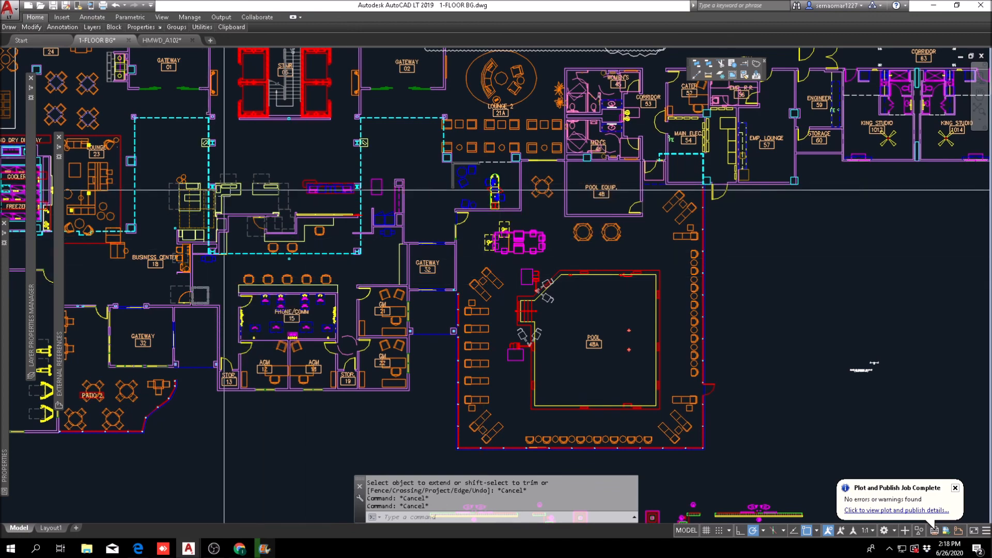
scroll(473, 315, "down", 3)
scroll(294, 165, "up", 2)
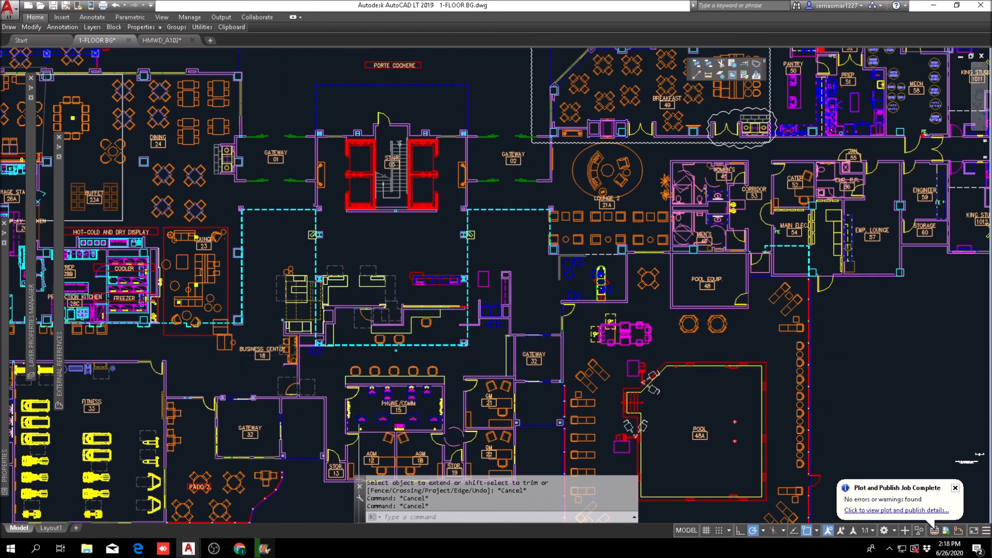
scroll(305, 402, "down", 2)
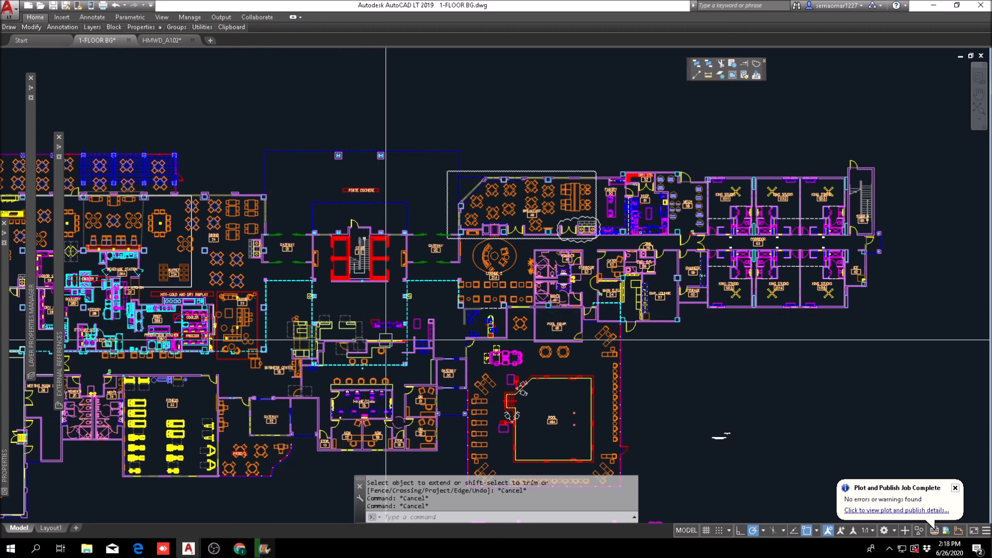
scroll(388, 341, "down", 3)
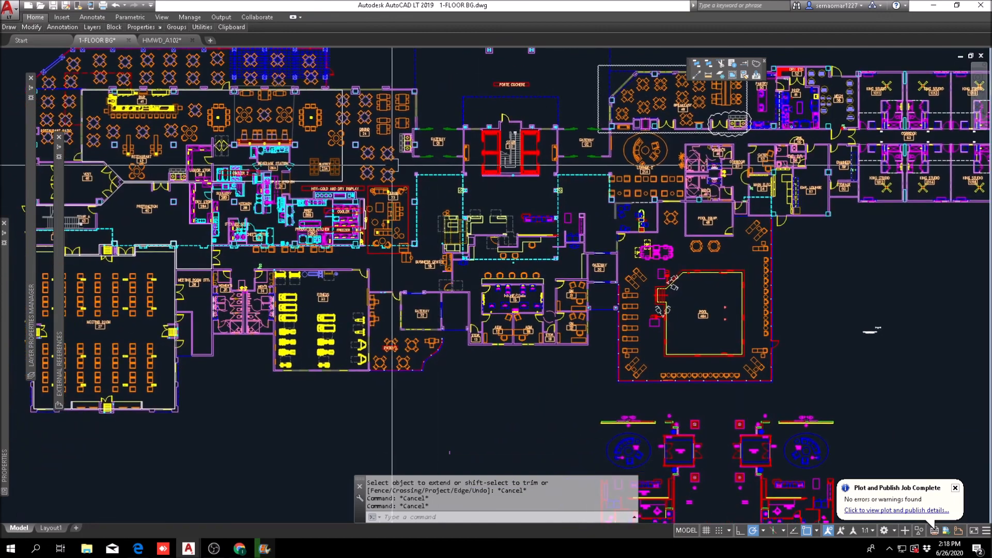
scroll(378, 247, "down", 2)
left_click(32, 27)
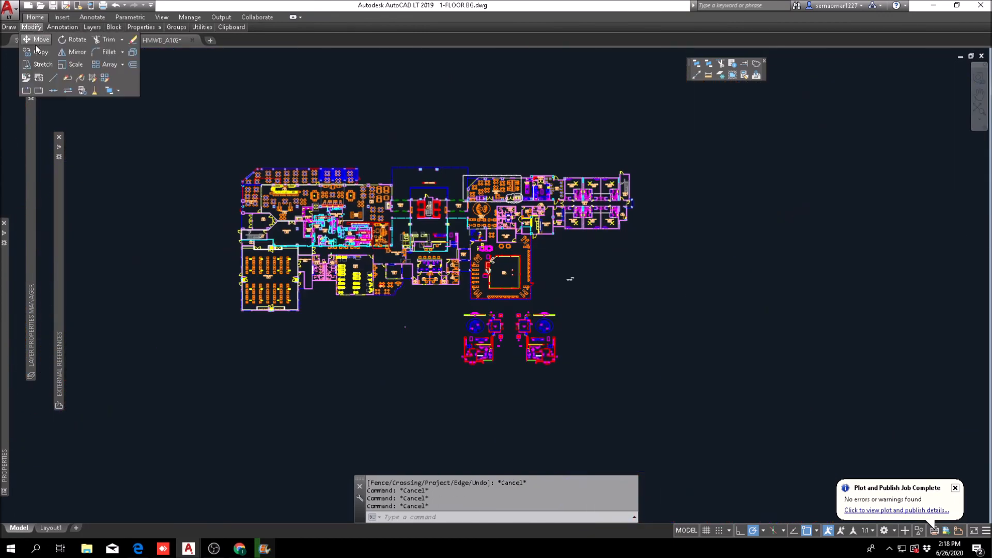
left_click(36, 51)
scroll(380, 323, "down", 4)
middle_click_drag(406, 334, 721, 344)
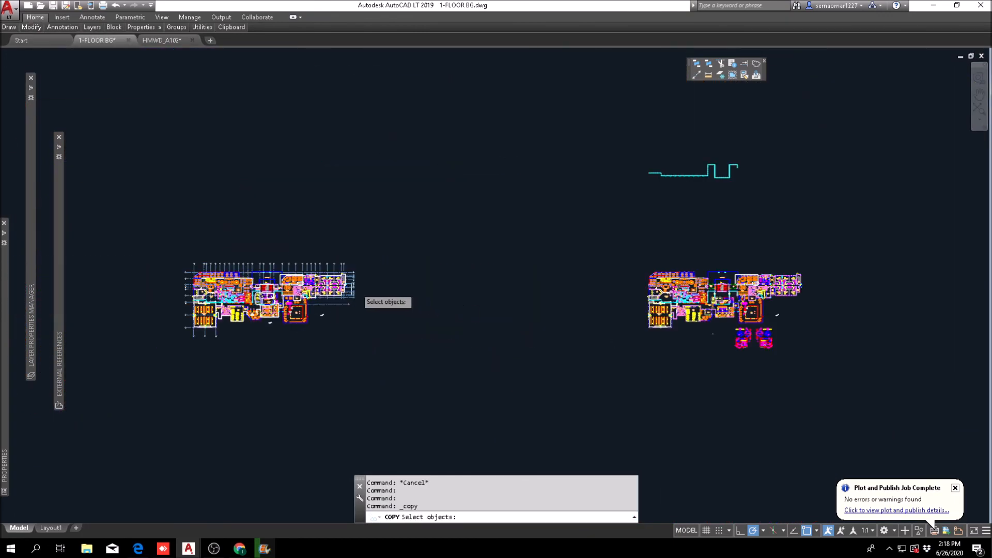
scroll(243, 305, "up", 14)
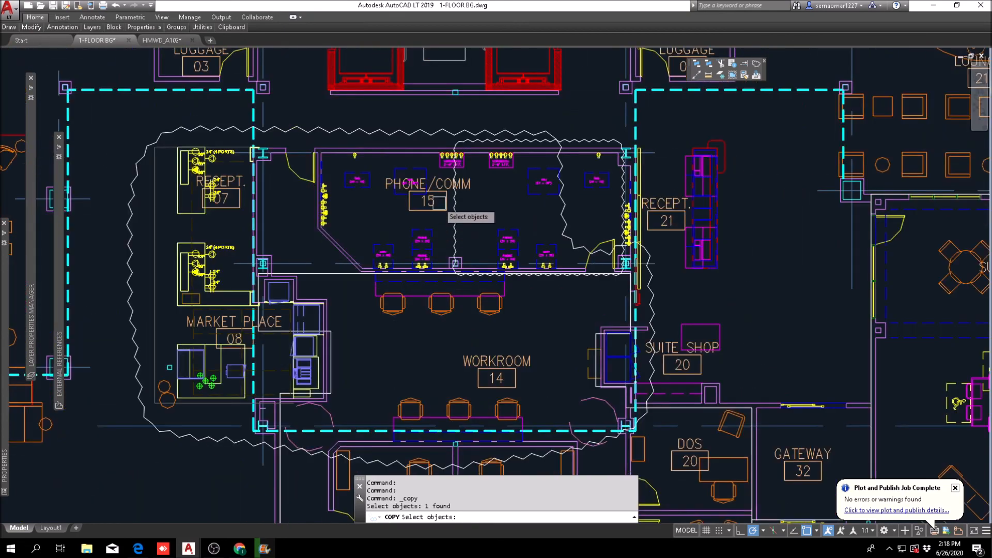
key("Escape")
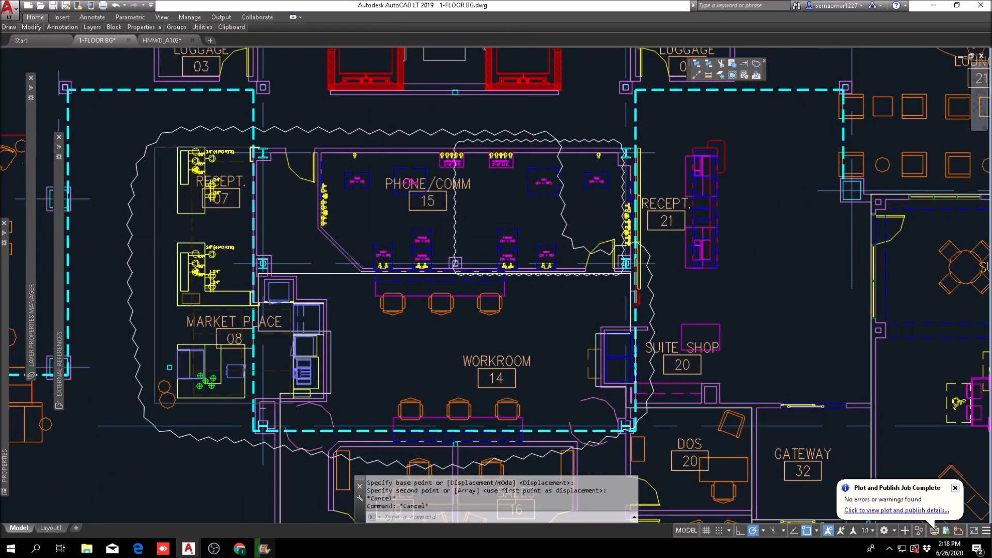
Step: Copy the Workroom 14 room tag from the gridded plan into the revised plan, between the lobby desks and Phone/Comm 15
mouse_move(31, 27)
left_click(40, 52)
left_click(508, 370)
key("Return")
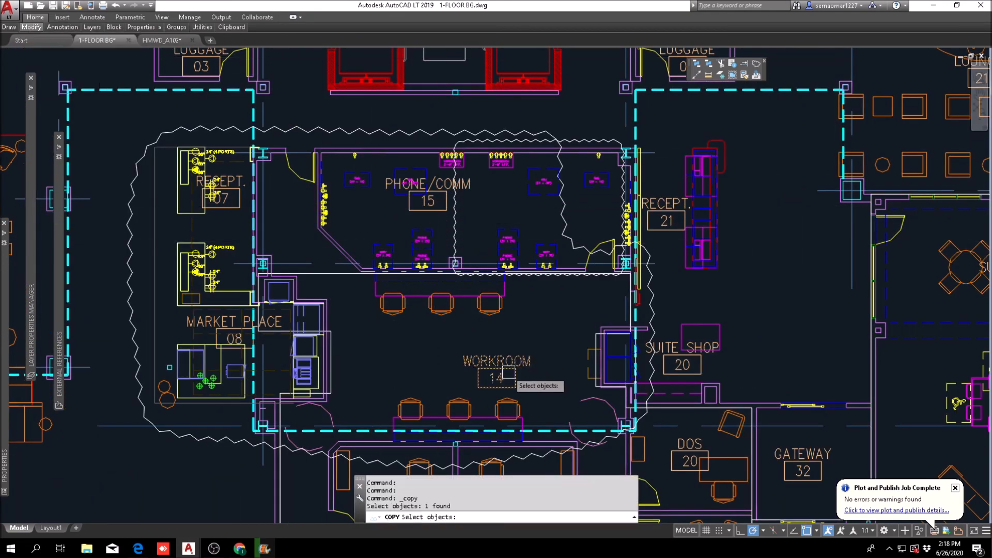
left_click(502, 370)
scroll(258, 240, "down", 10)
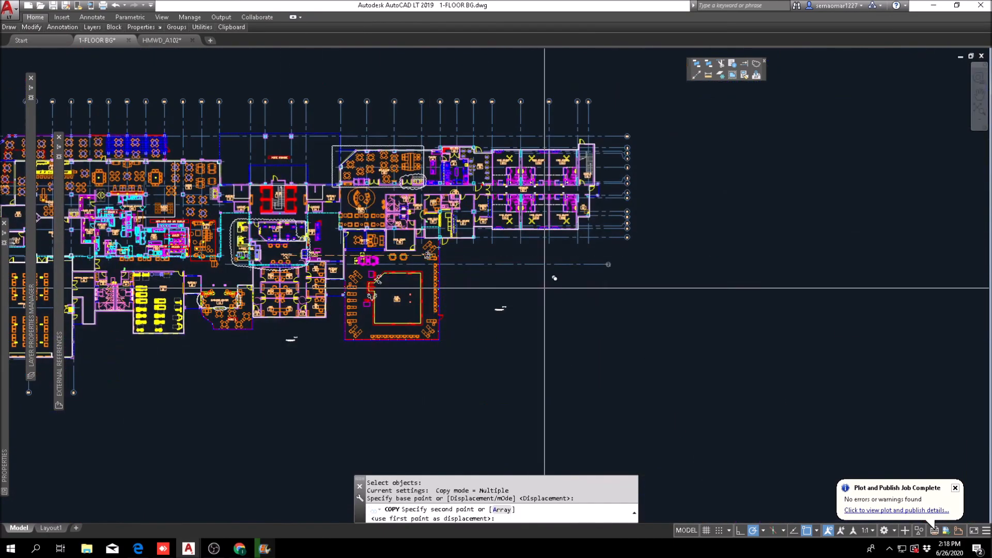
middle_click_drag(671, 305, 104, 269)
middle_click_drag(682, 277, 117, 305)
scroll(248, 313, "down", 6)
scroll(449, 302, "up", 10)
scroll(331, 223, "up", 10)
scroll(378, 290, "down", 6)
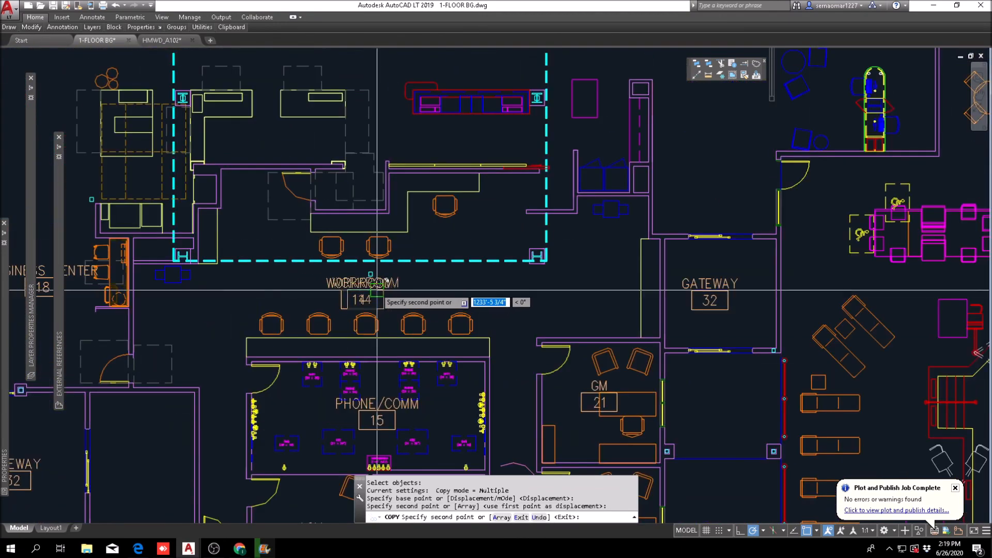
scroll(377, 290, "down", 5)
key("Escape")
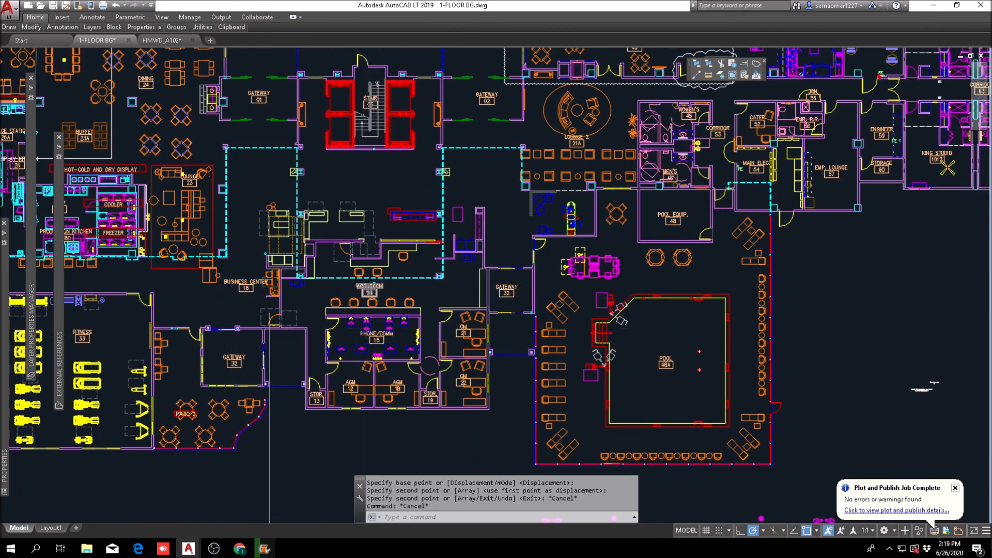
mouse_move(31, 27)
scroll(563, 311, "down", 6)
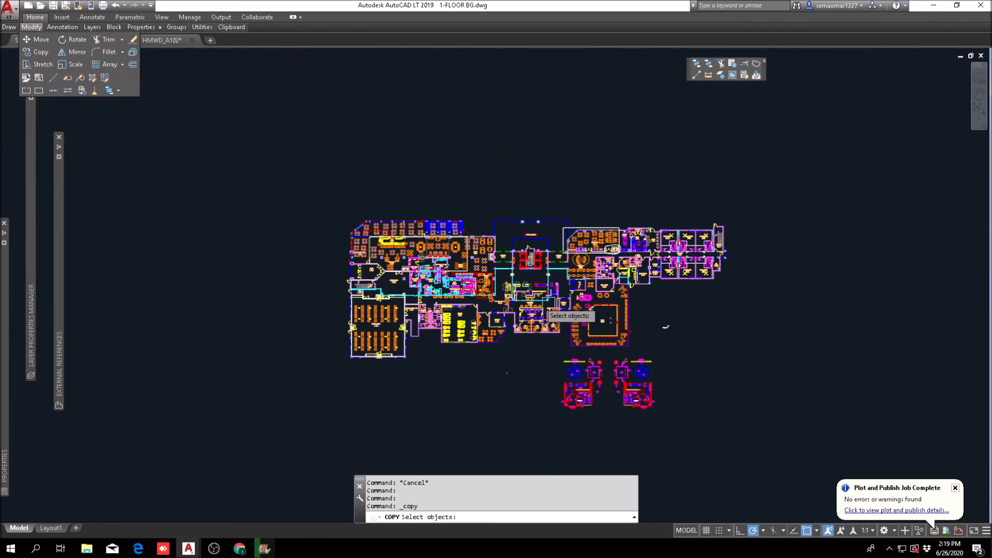
scroll(561, 349, "up", 2)
key("Escape")
key("Escape")
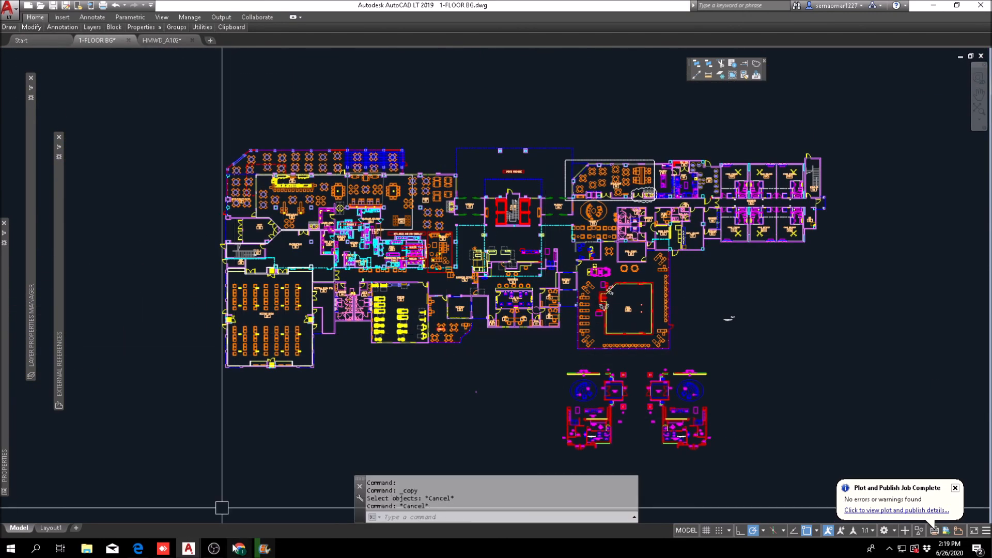
left_click(216, 554)
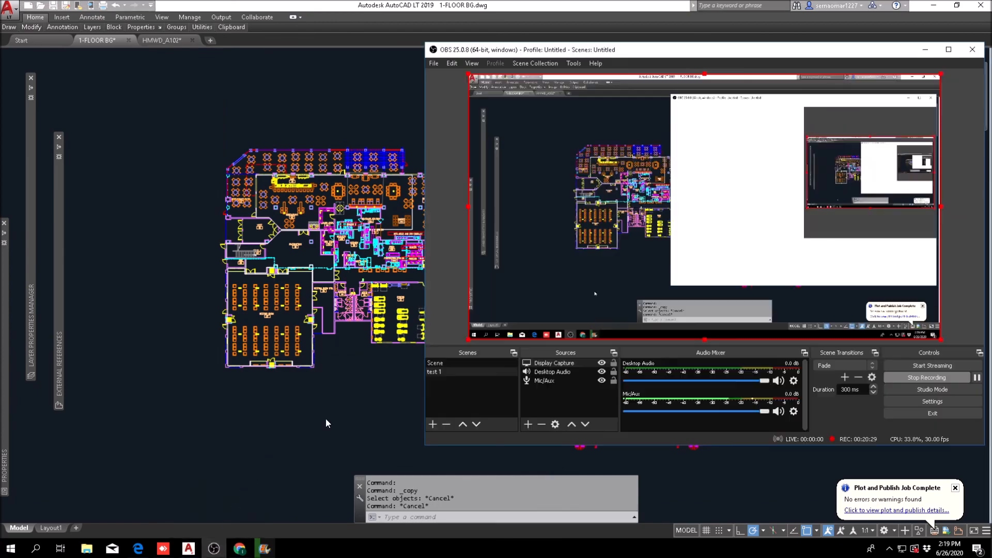